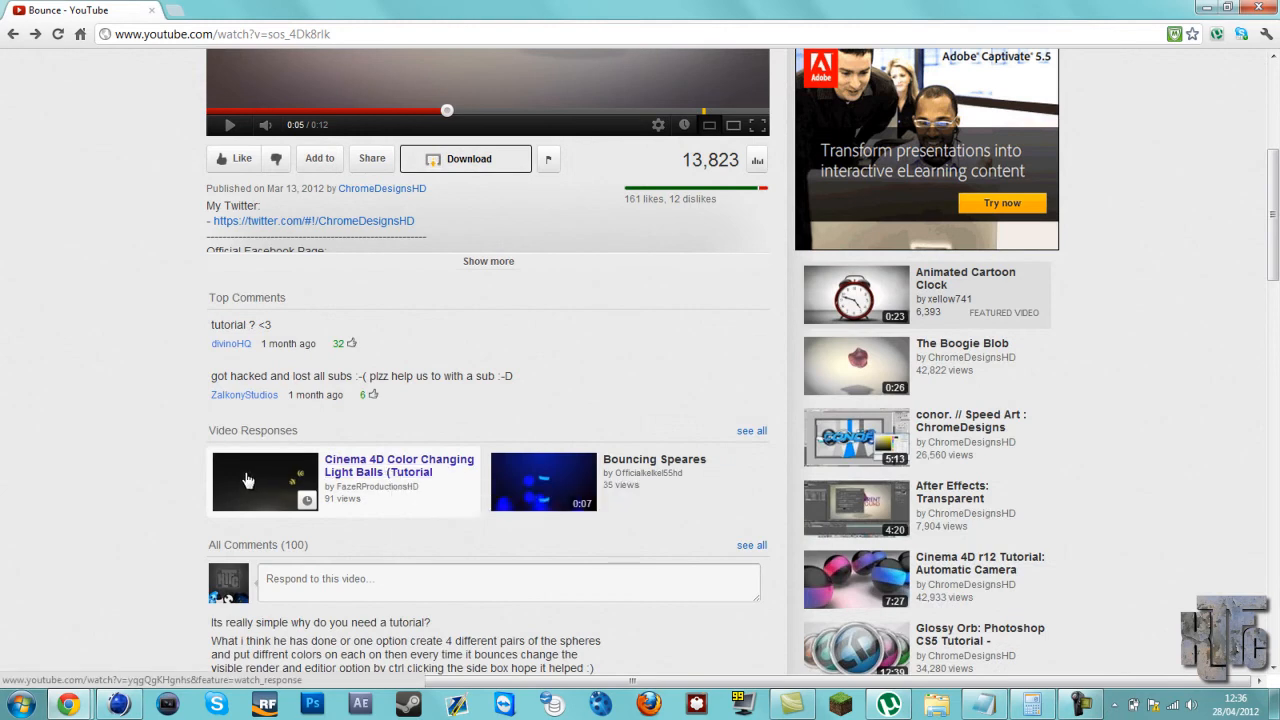
# Replay the Bounce reference video from the start and look through its comments.
pyautogui.scroll(2, 185, 473)
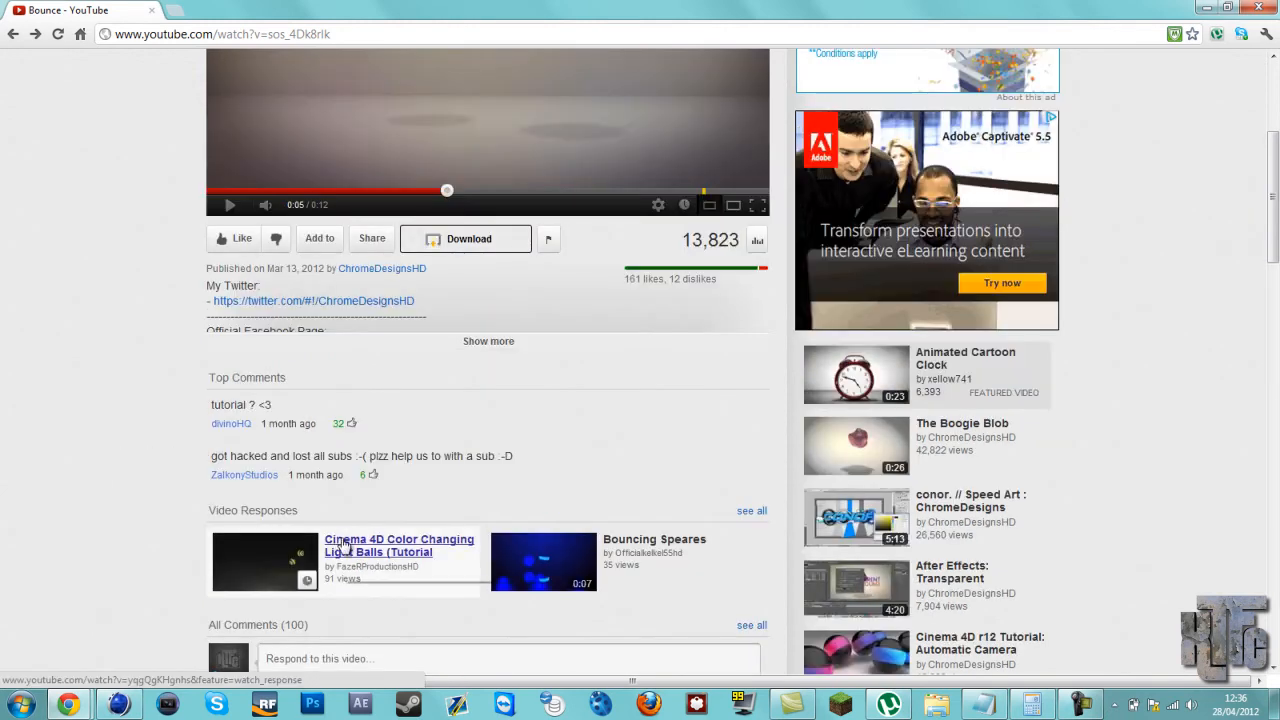
pyautogui.scroll(5, 255, 530)
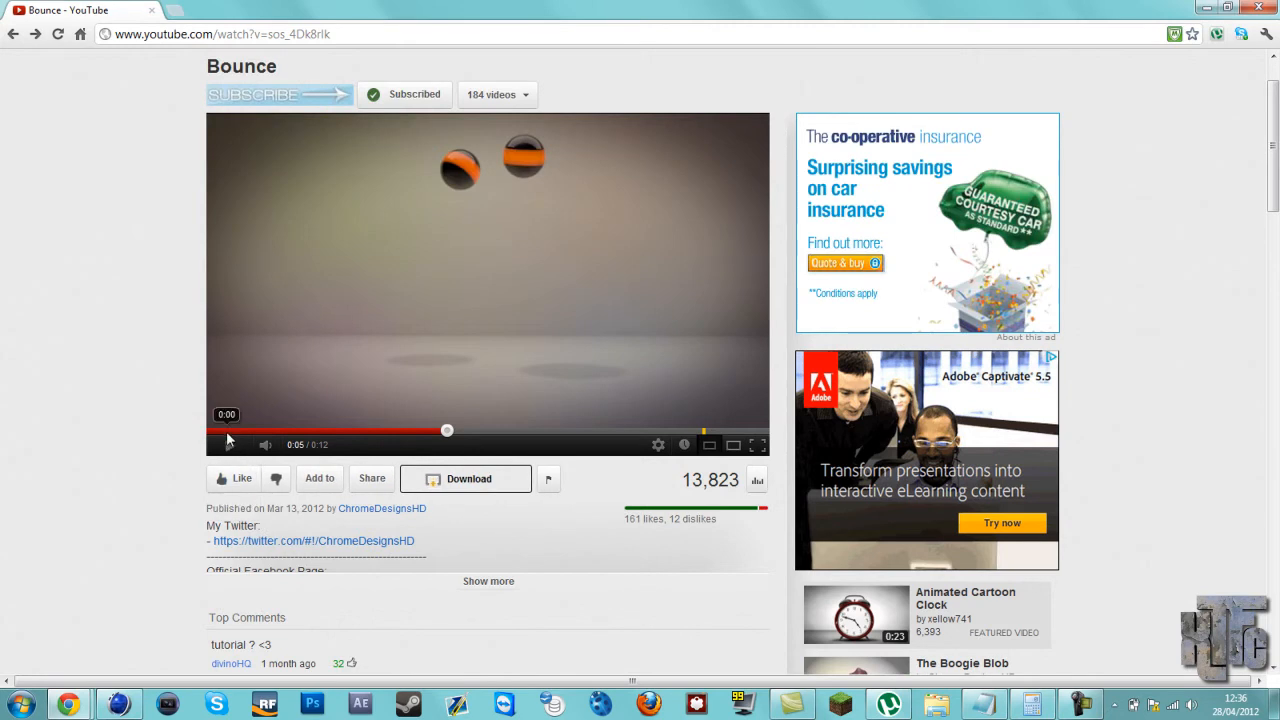
pyautogui.scroll(2, 147, 472)
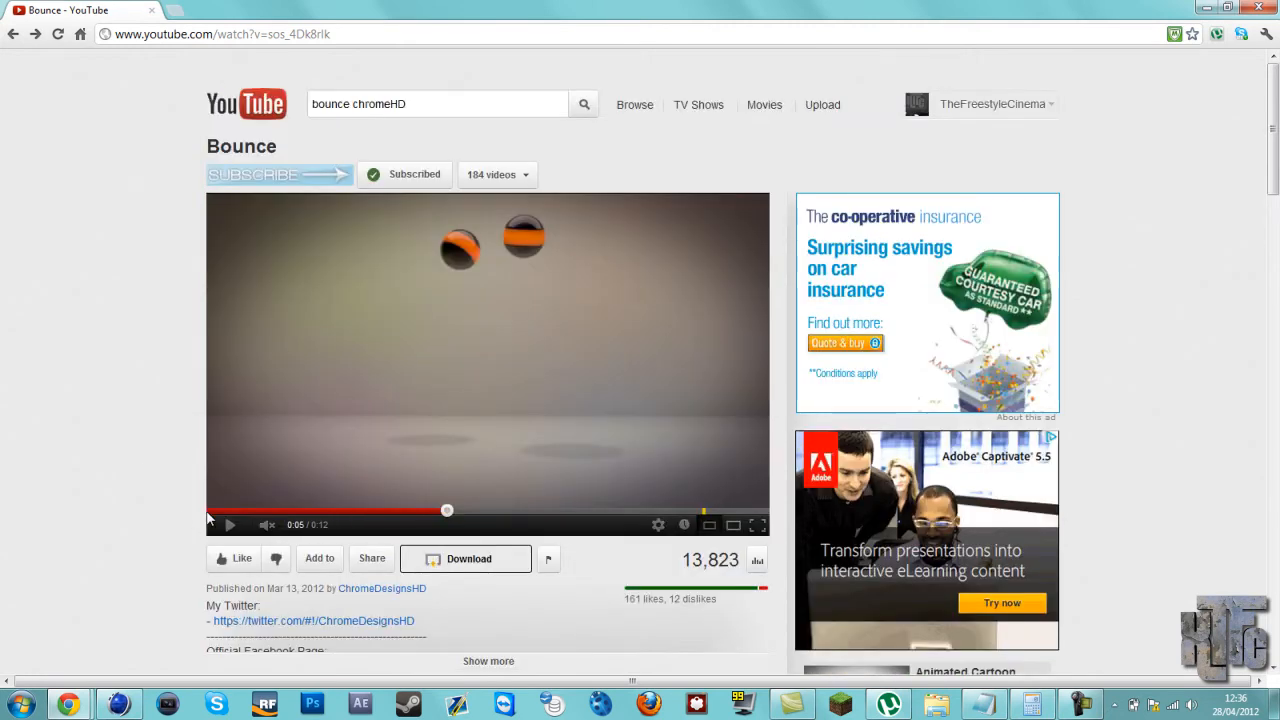
pyautogui.click(211, 511)
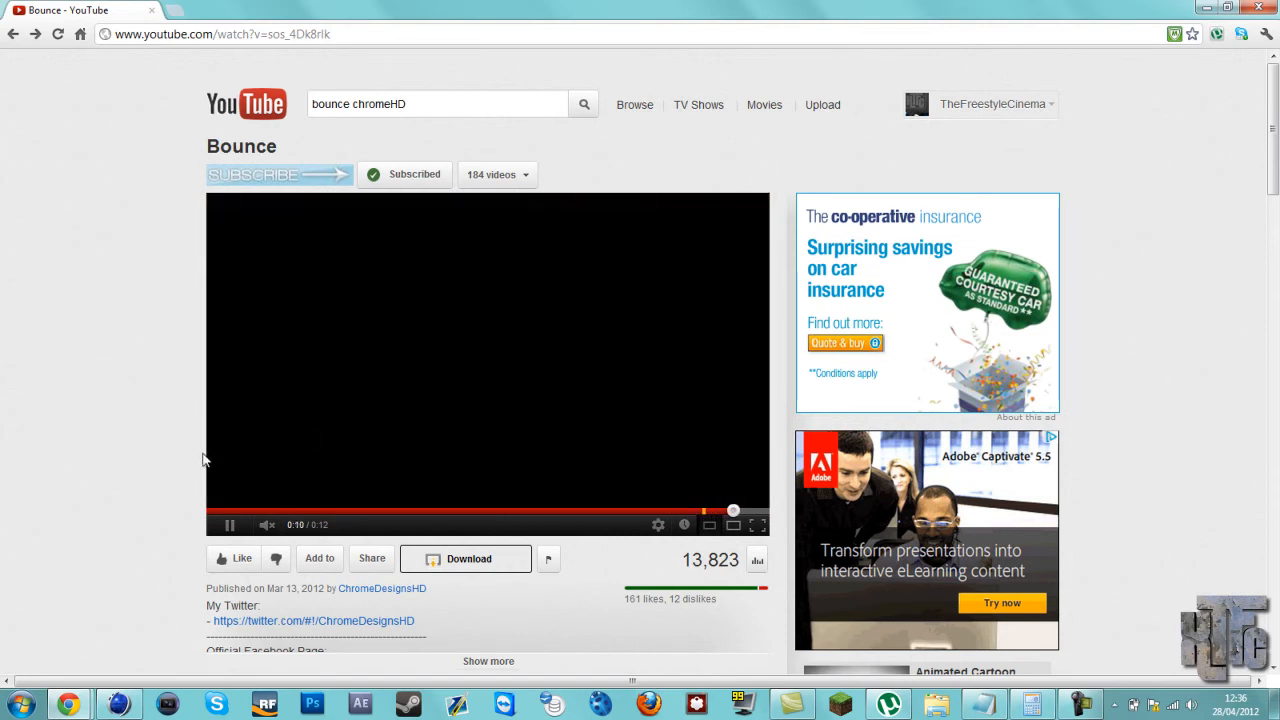
pyautogui.scroll(-15, 163, 505)
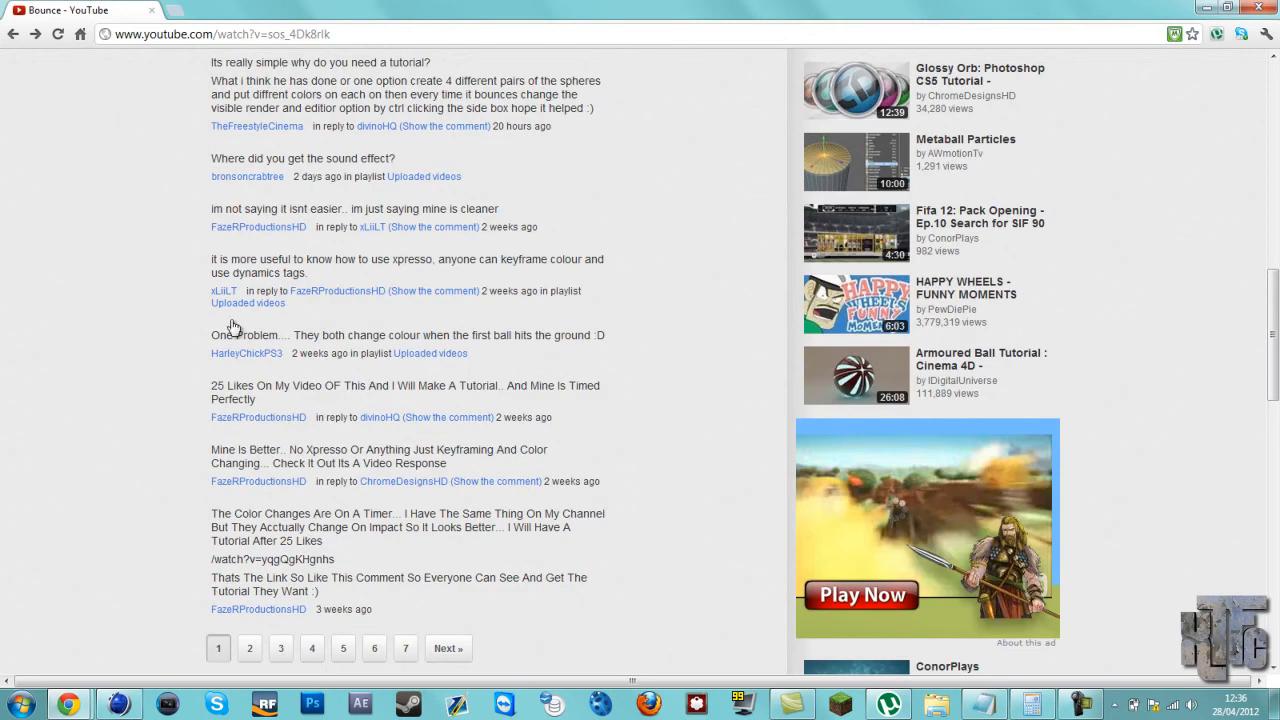
pyautogui.scroll(3, 310, 367)
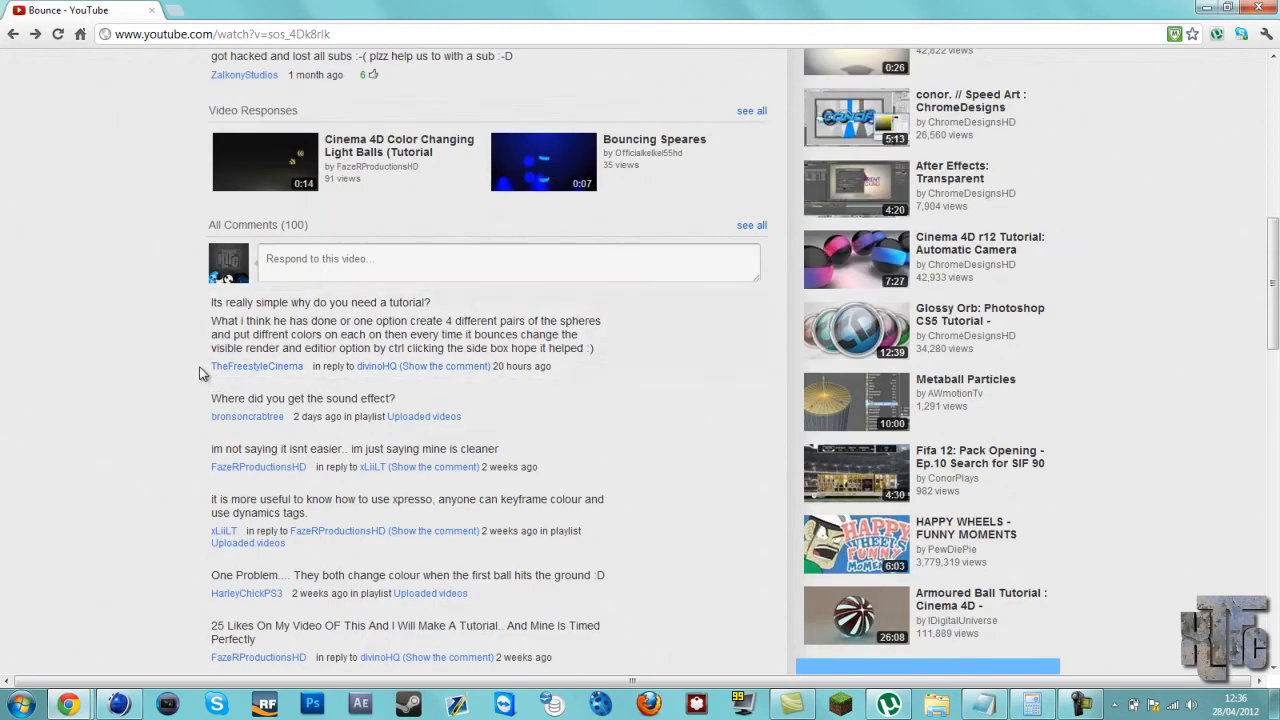
pyautogui.scroll(10, 107, 352)
pyautogui.scroll(1, 110, 360)
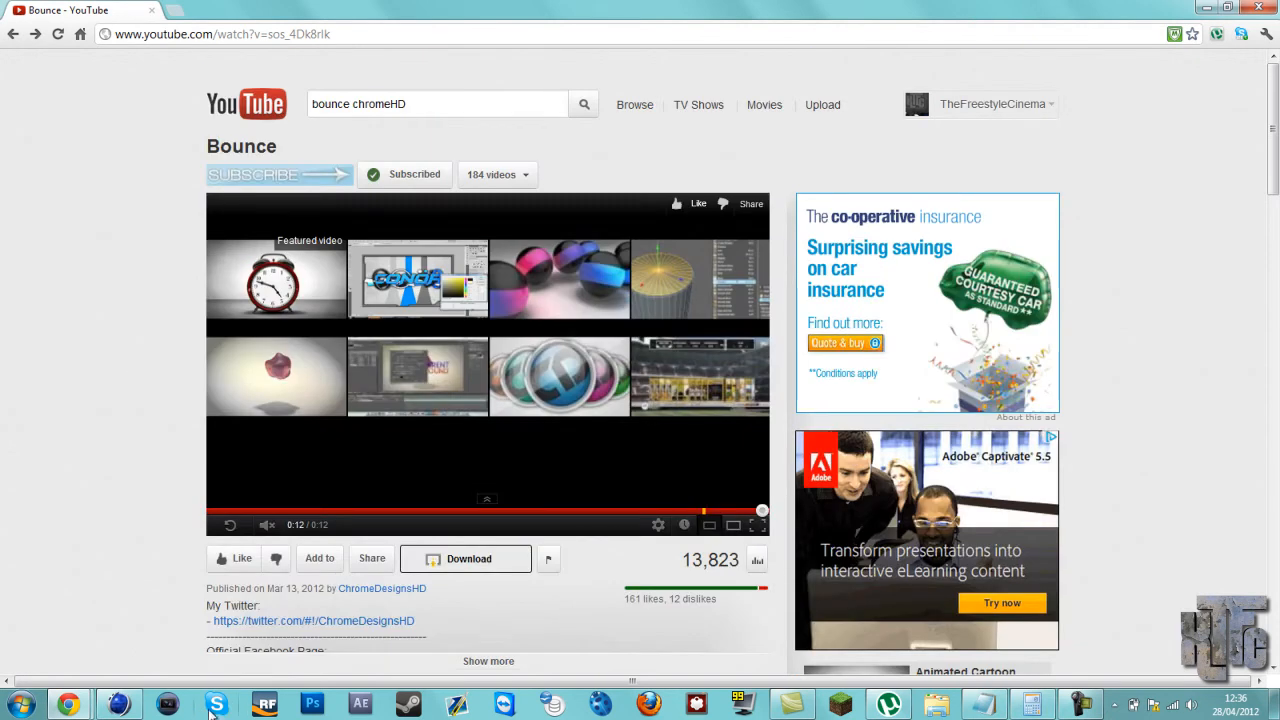
# Switch to CINEMA 4D and load the Gi And Ao render setting preset, making it the active render setting.
pyautogui.click(121, 708)
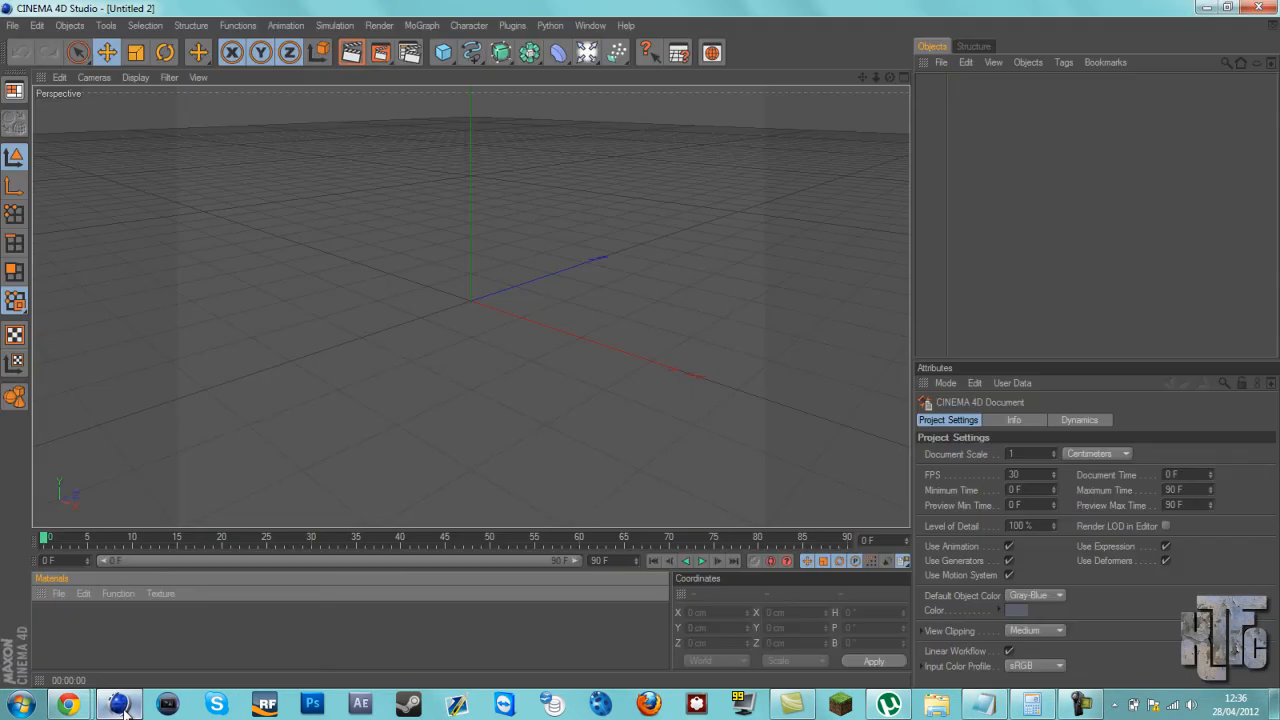
pyautogui.moveTo(888, 77); pyautogui.dragTo(640, 344)
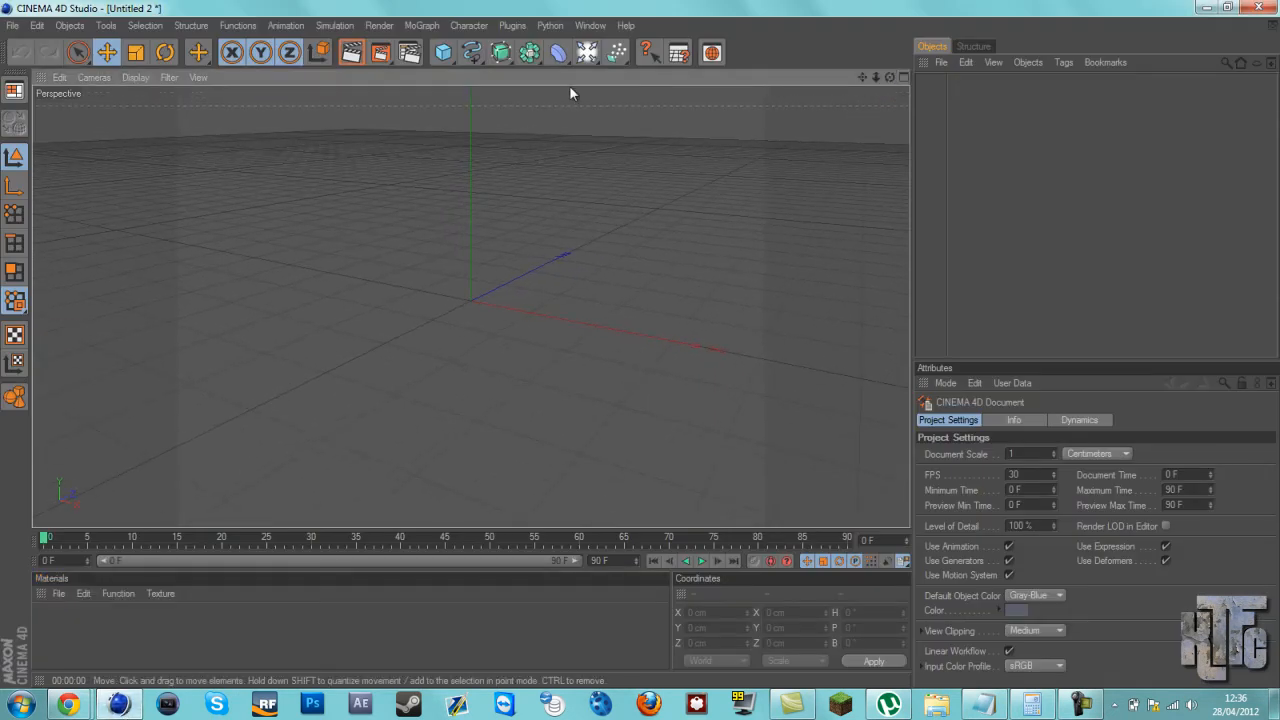
pyautogui.click(409, 54)
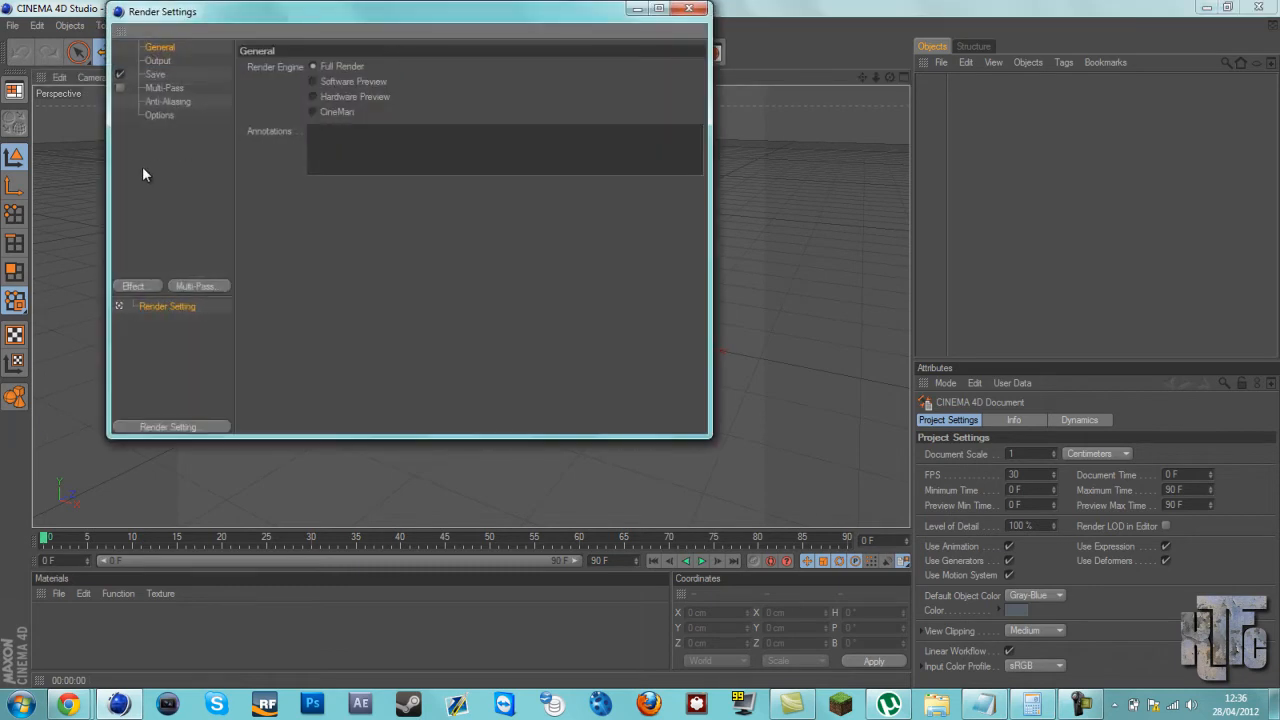
pyautogui.click(135, 287)
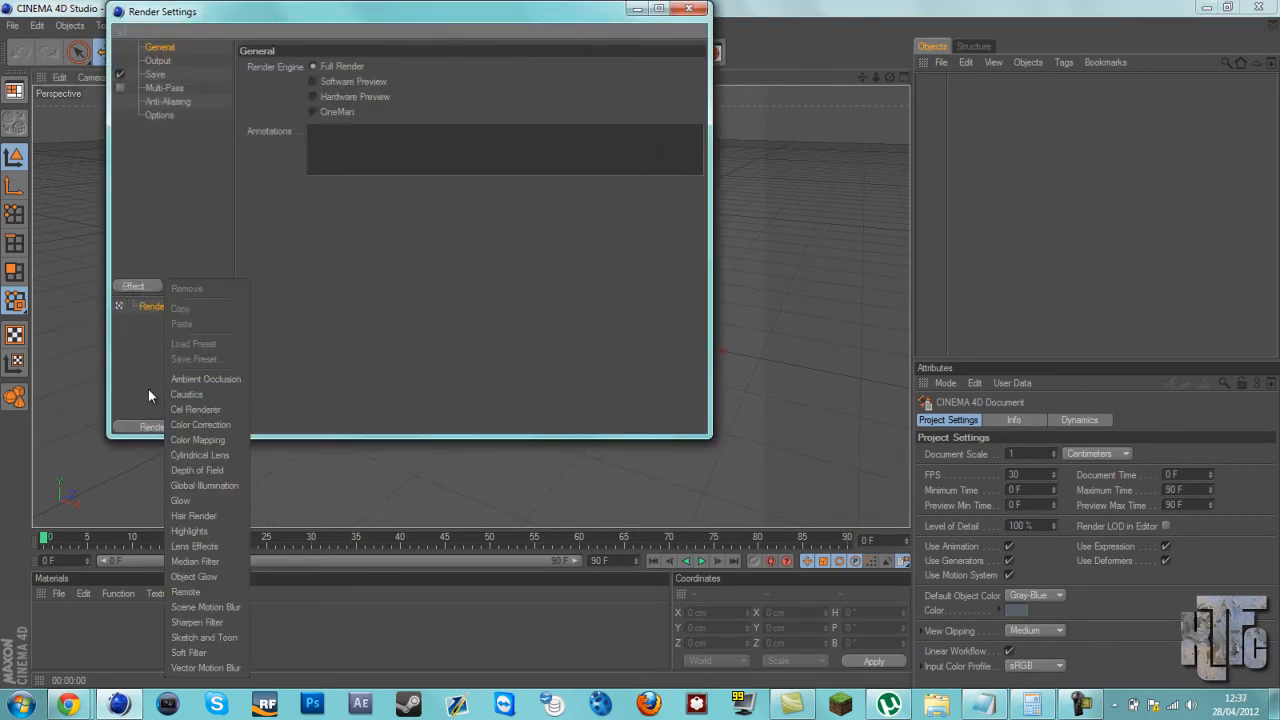
pyautogui.click(137, 444)
pyautogui.click(168, 427)
pyautogui.moveTo(330, 595)
pyautogui.click(430, 595)
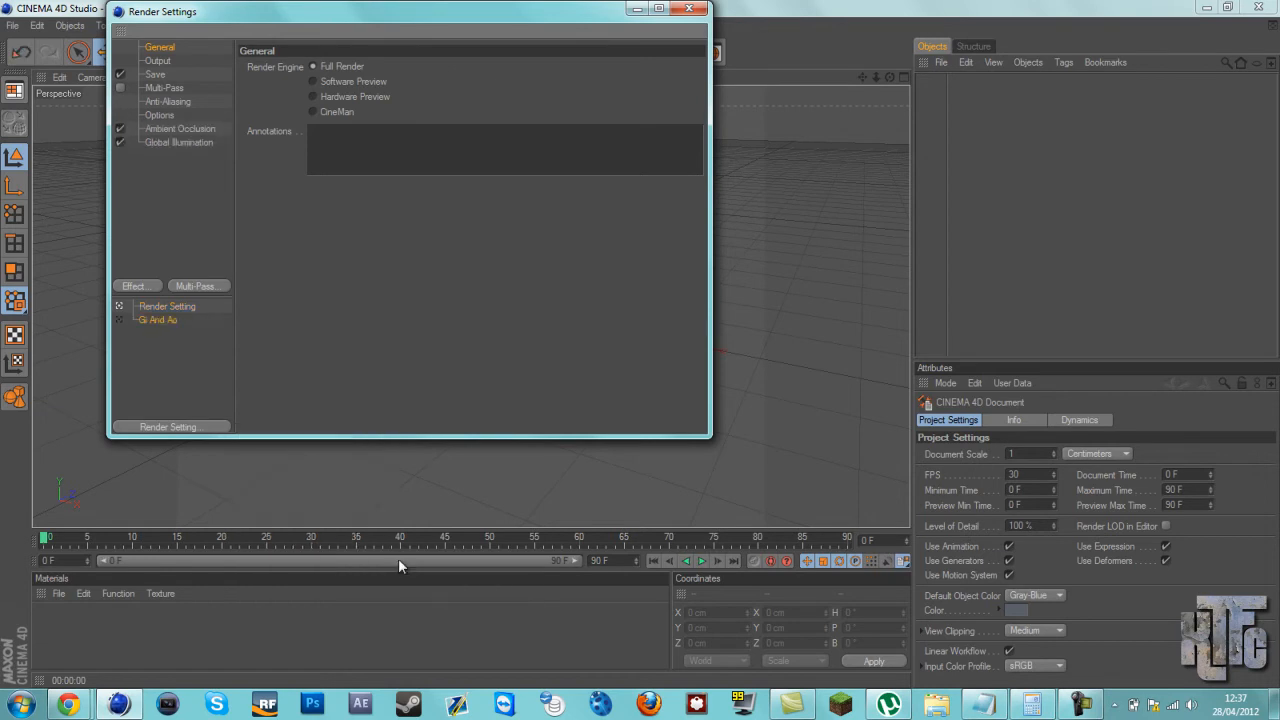
pyautogui.click(118, 320)
# Review the preset's Global Illumination, Anti-Aliasing, Output and General render settings, and close the render settings.
pyautogui.click(172, 142)
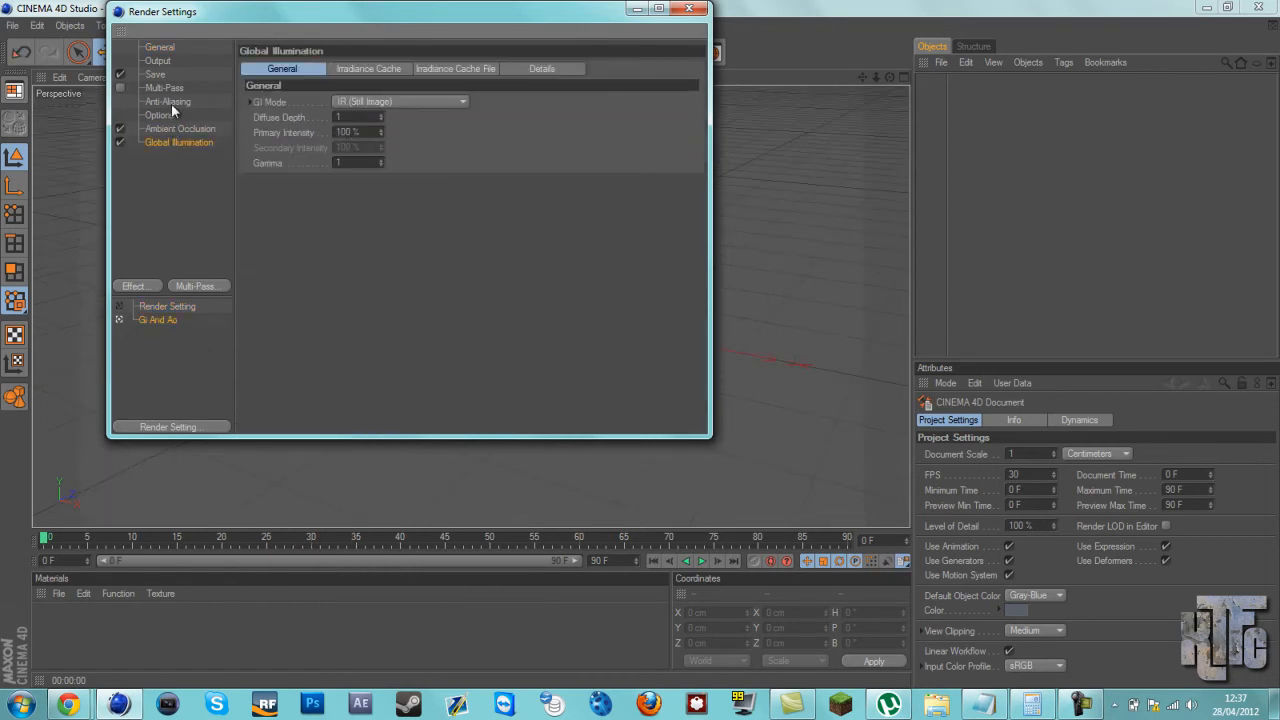
pyautogui.click(168, 102)
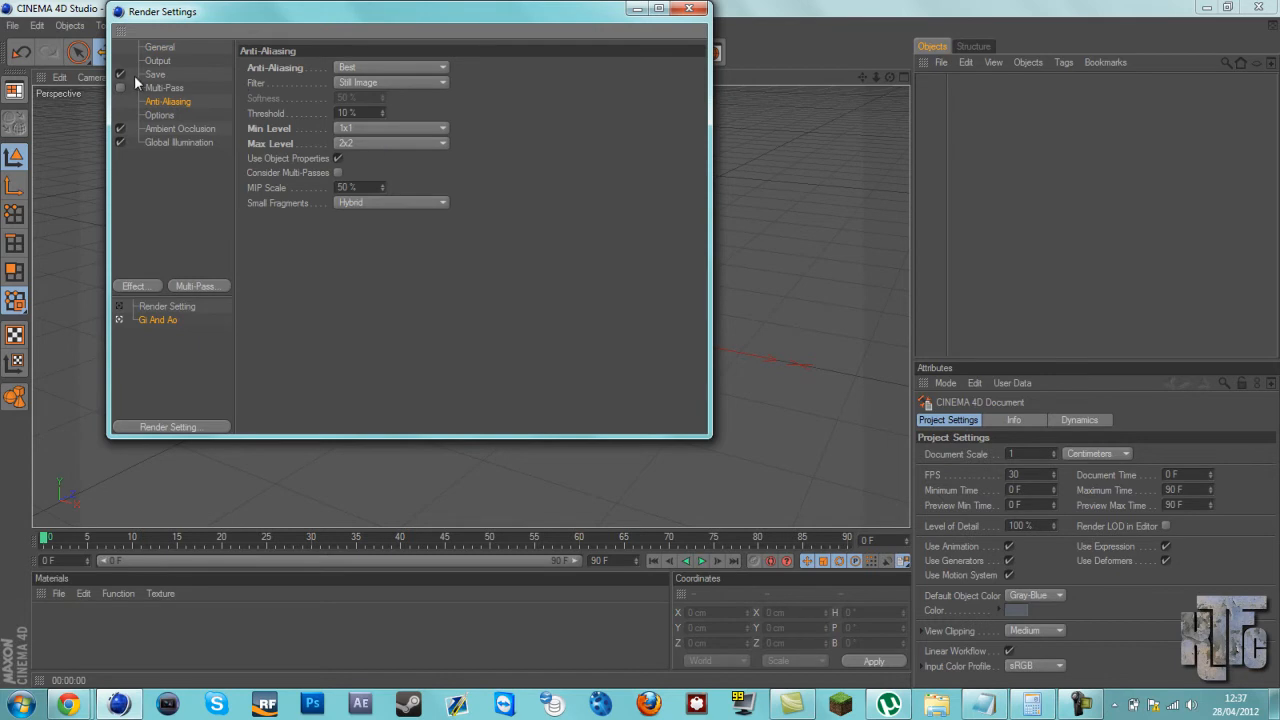
pyautogui.click(160, 61)
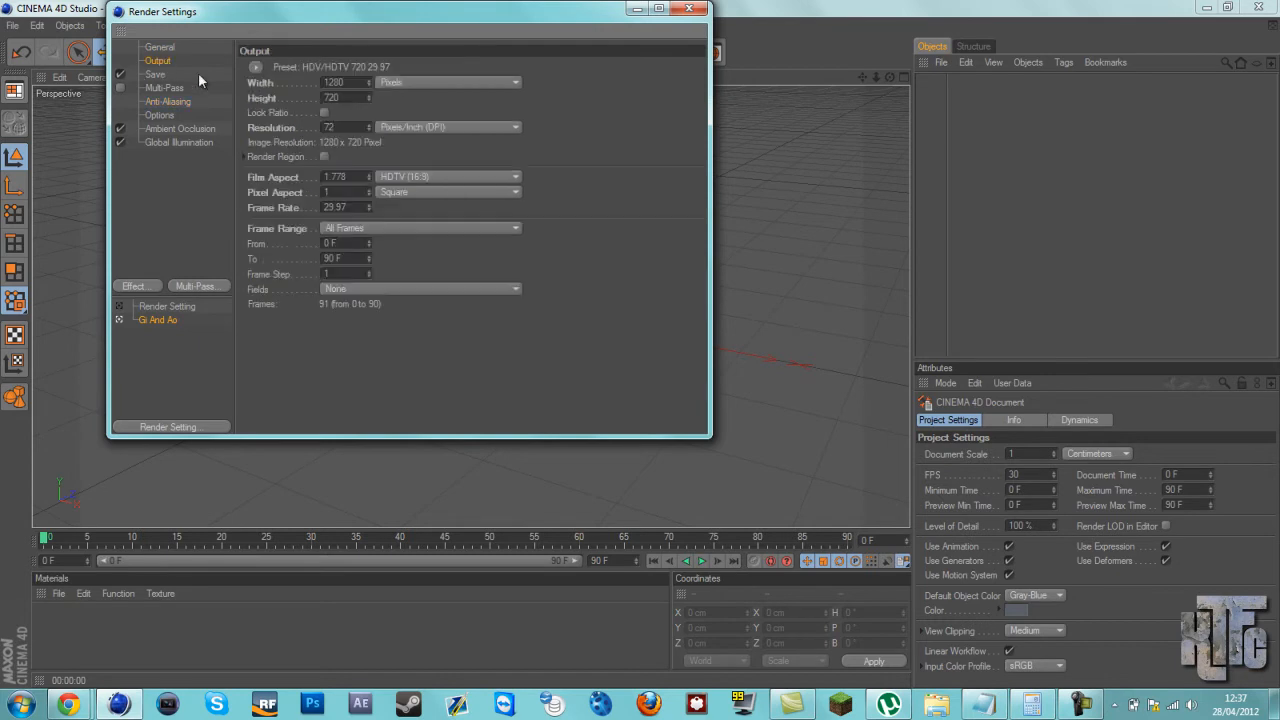
pyautogui.click(158, 48)
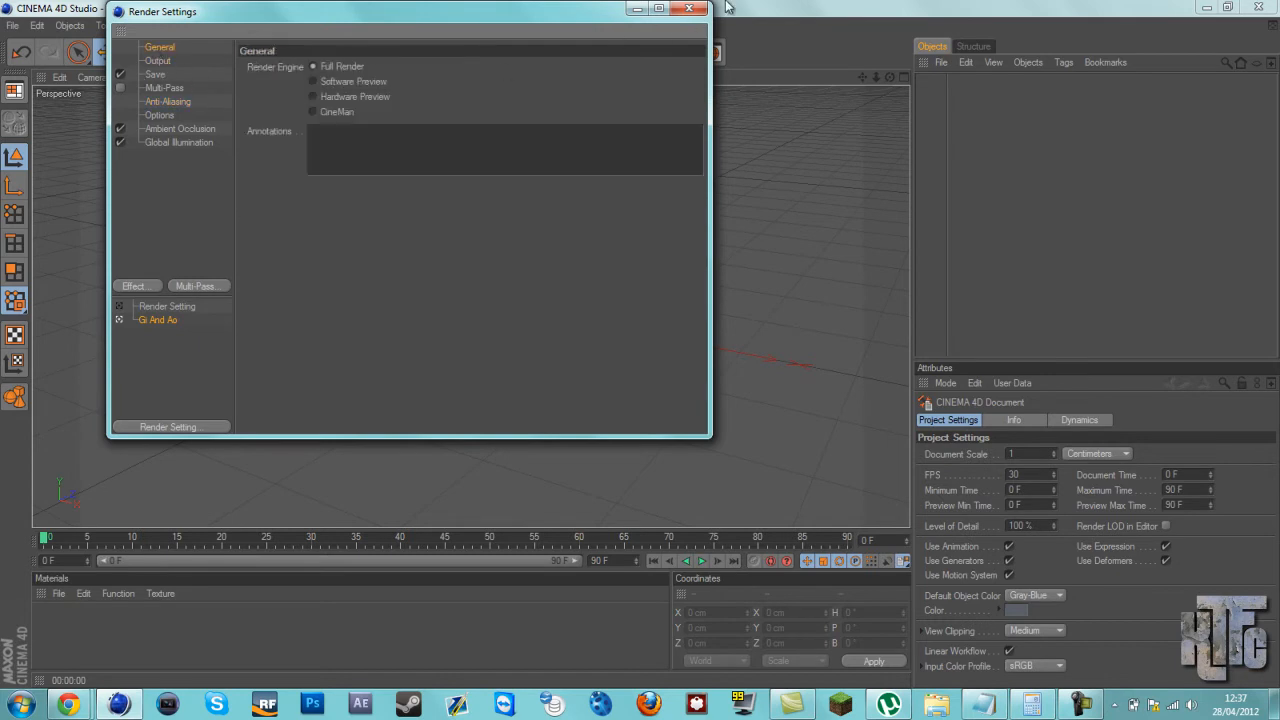
pyautogui.click(689, 9)
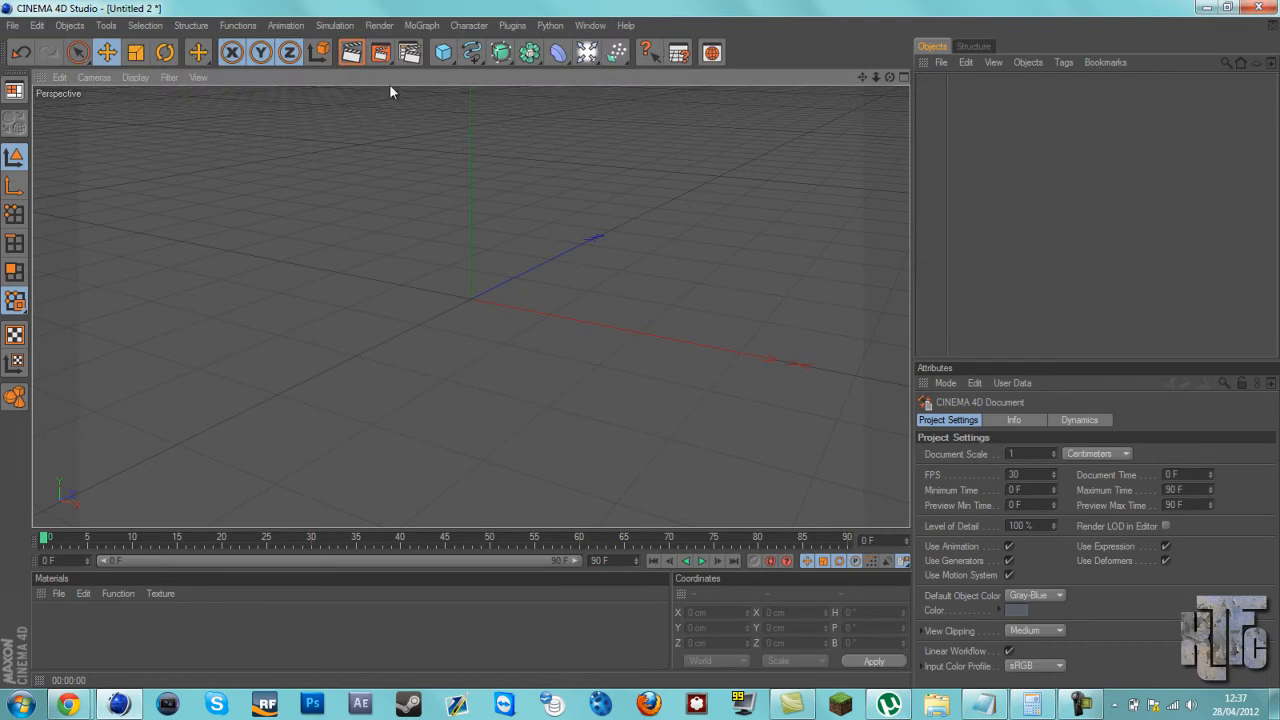
# Add a sphere and raise it to a Y position of about 103 cm.
pyautogui.click(443, 53)
pyautogui.click(556, 75)
pyautogui.moveTo(473, 178); pyautogui.dragTo(473, 93)
pyautogui.keyDown('alt'); pyautogui.moveTo(641, 350); pyautogui.dragTo(640, 344); pyautogui.keyUp('alt')
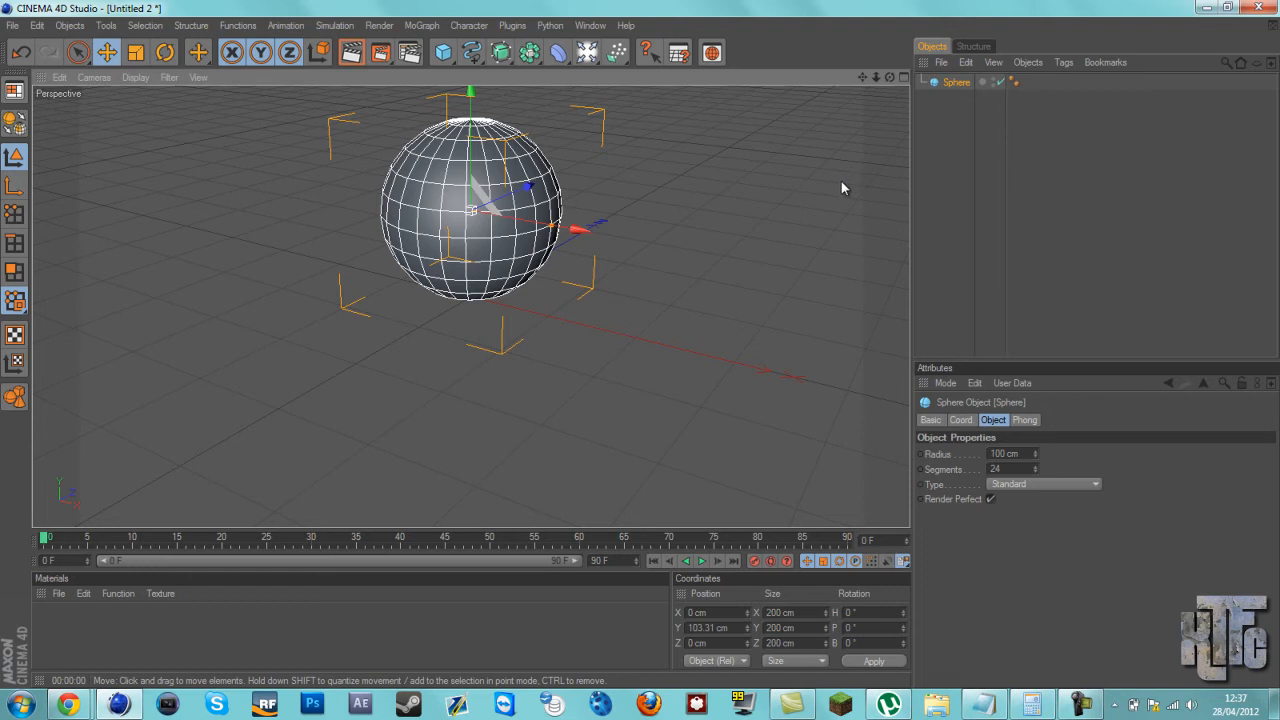
pyautogui.moveTo(890, 78); pyautogui.dragTo(641, 343)
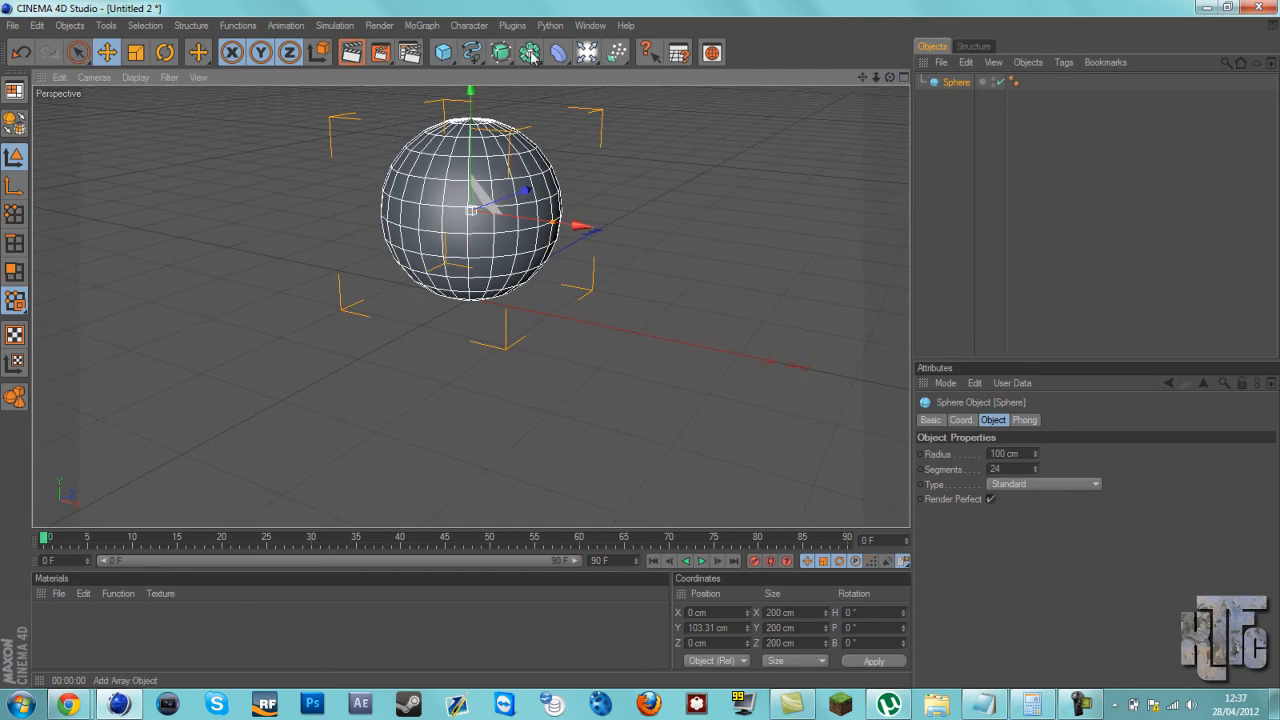
# Add a floor object beneath the sphere and deselect it.
pyautogui.moveTo(586, 58); pyautogui.dragTo(736, 182)
pyautogui.moveTo(889, 77); pyautogui.dragTo(547, 143)
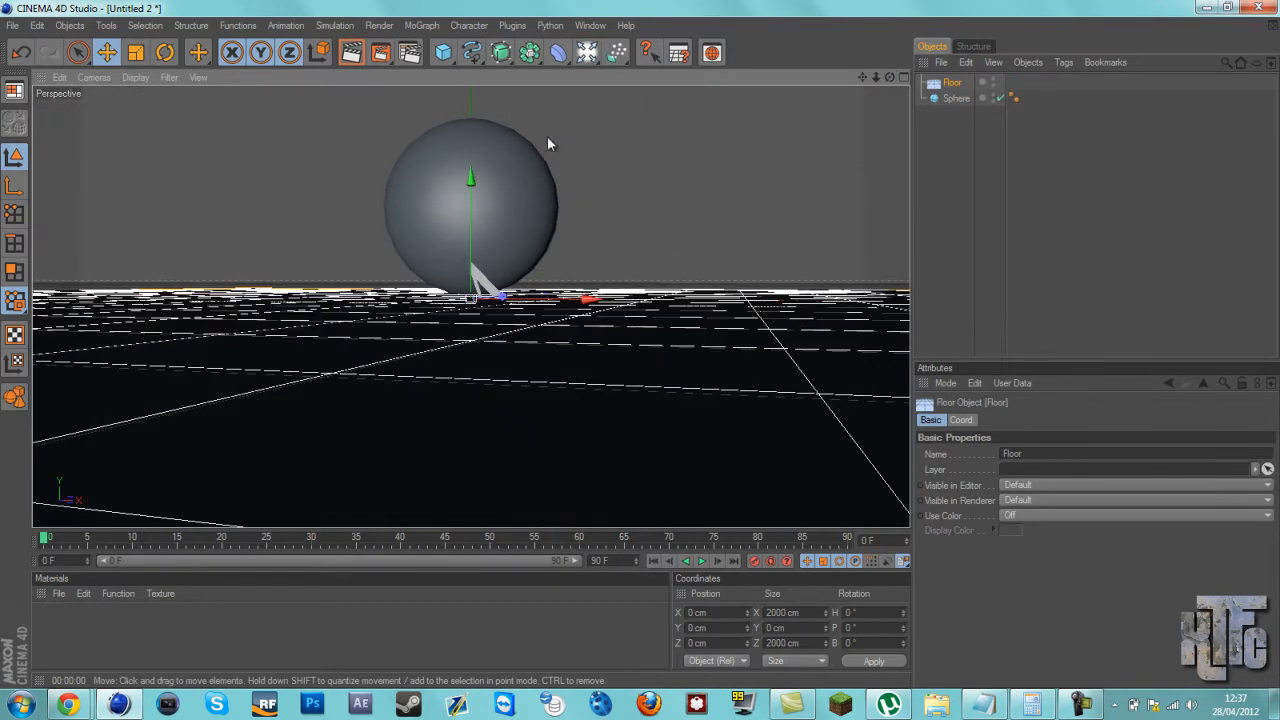
pyautogui.click(956, 180)
pyautogui.moveTo(889, 77); pyautogui.dragTo(841, 92)
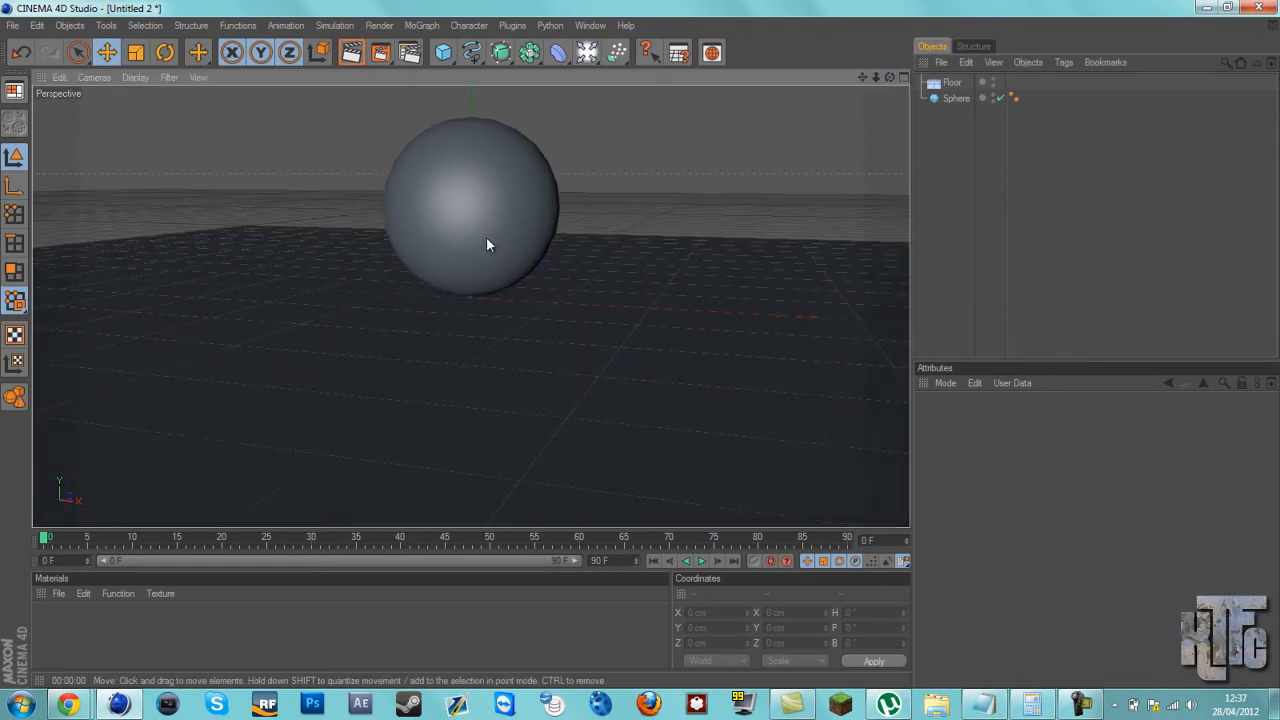
# Raise the sphere above the floor to a Y position of about 123 cm.
pyautogui.click(955, 98)
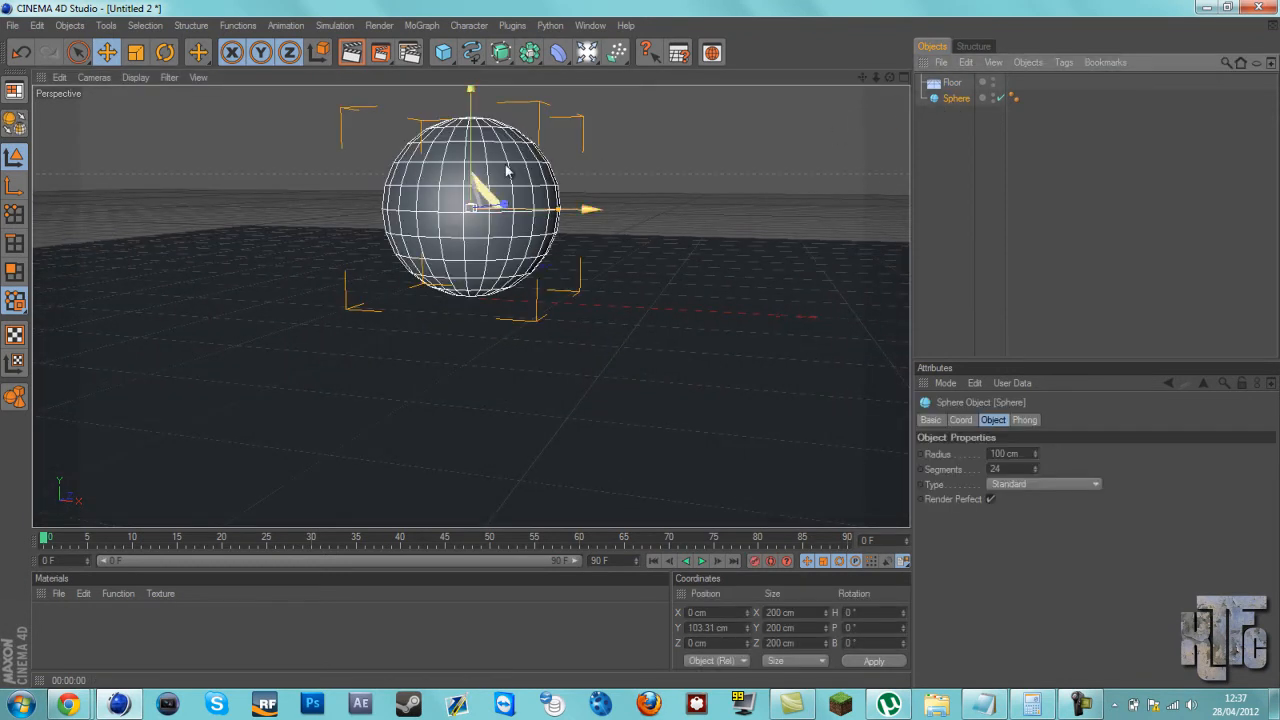
pyautogui.moveTo(471, 122); pyautogui.dragTo(474, 105)
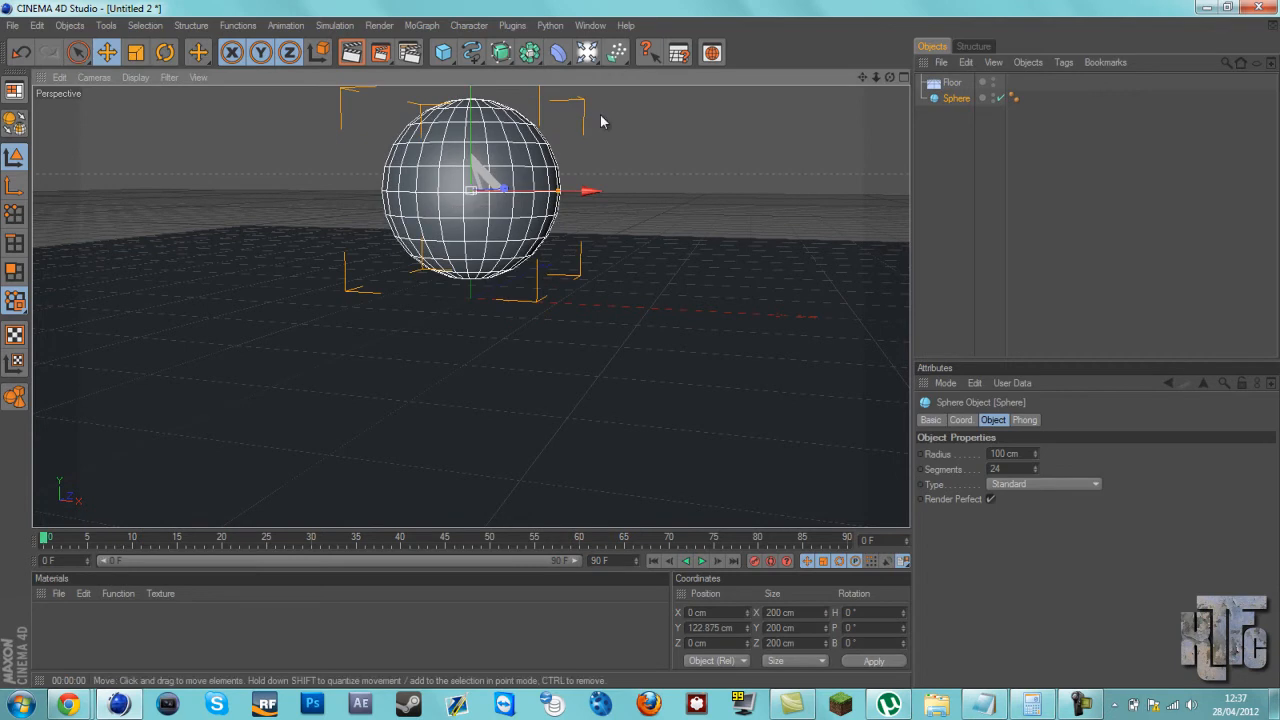
pyautogui.moveTo(641, 345); pyautogui.dragTo(898, 93)
pyautogui.click(898, 98)
pyautogui.hotkey('ctrl', 'r')
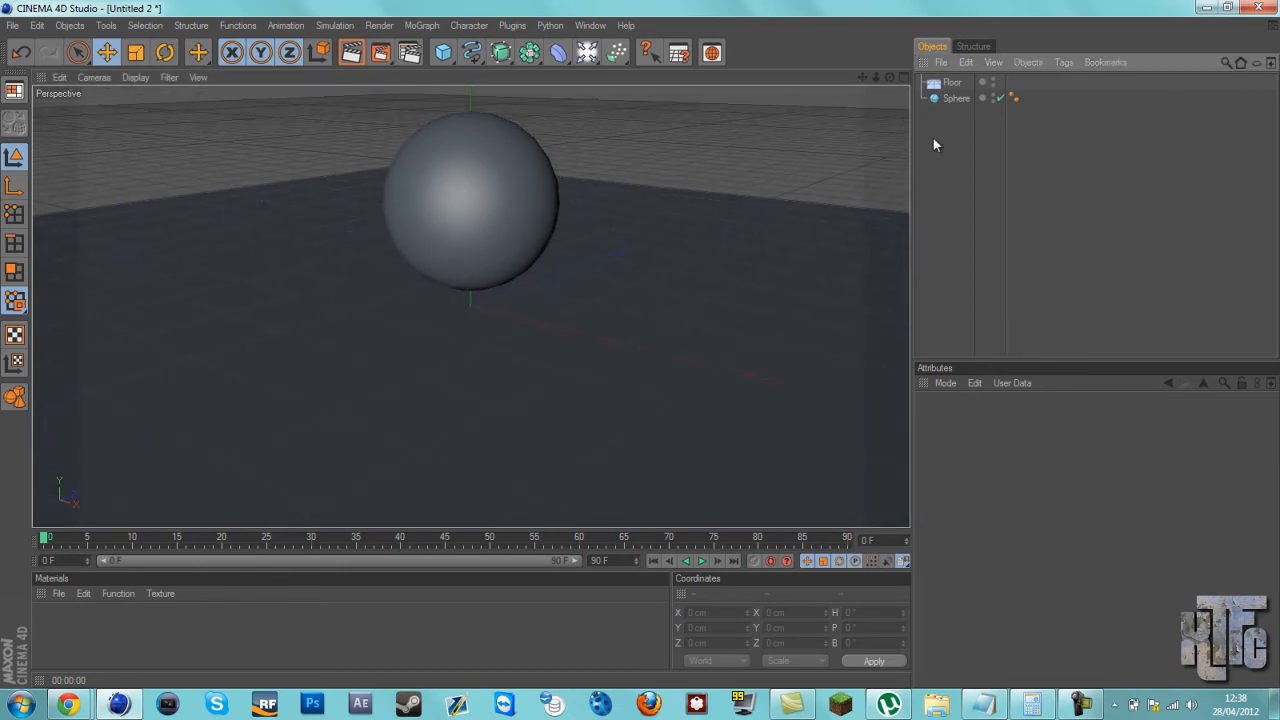
# Add a simulation Dynamics Body tag to the sphere.
pyautogui.click(952, 99)
pyautogui.click(947, 85)
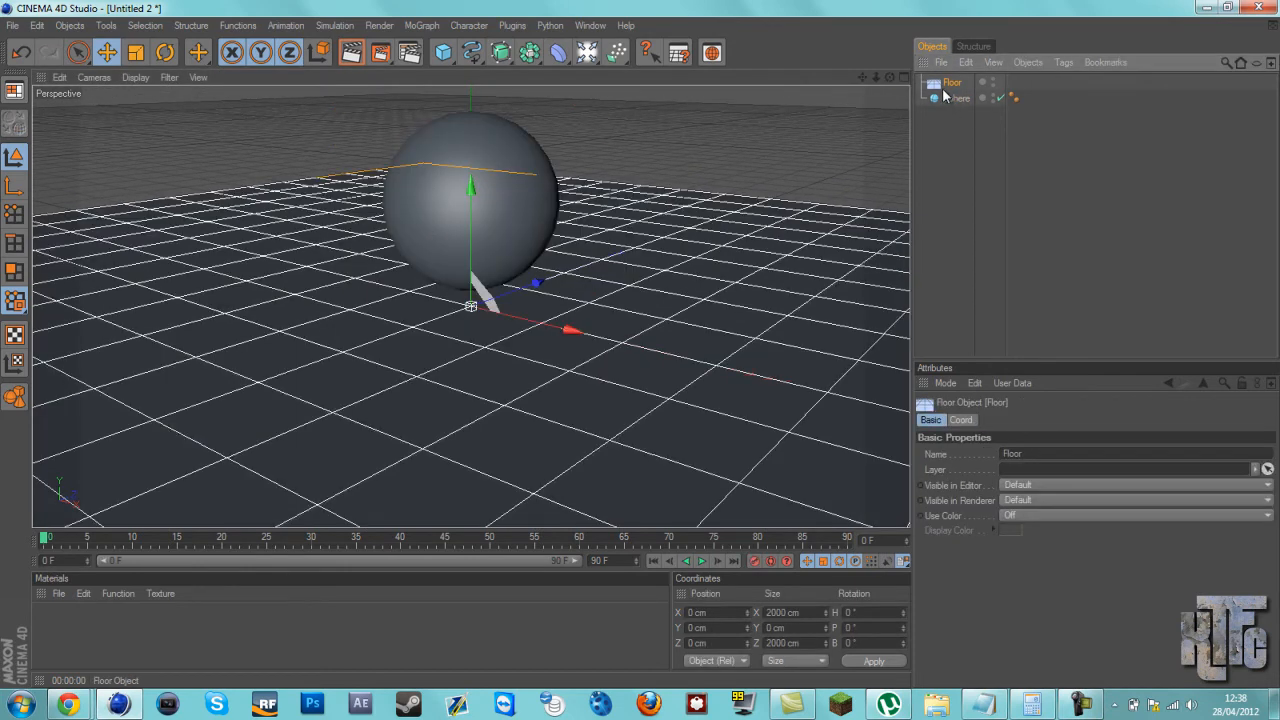
pyautogui.click(945, 98)
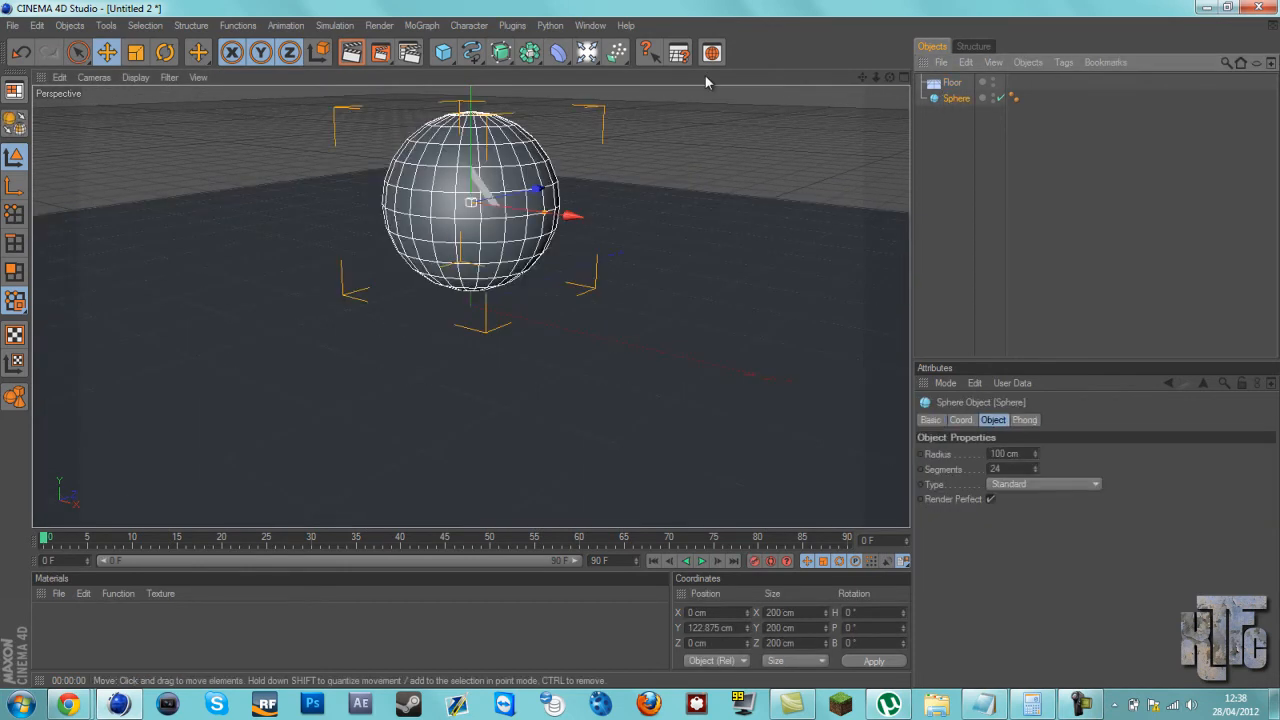
pyautogui.click(334, 25)
pyautogui.moveTo(345, 63)
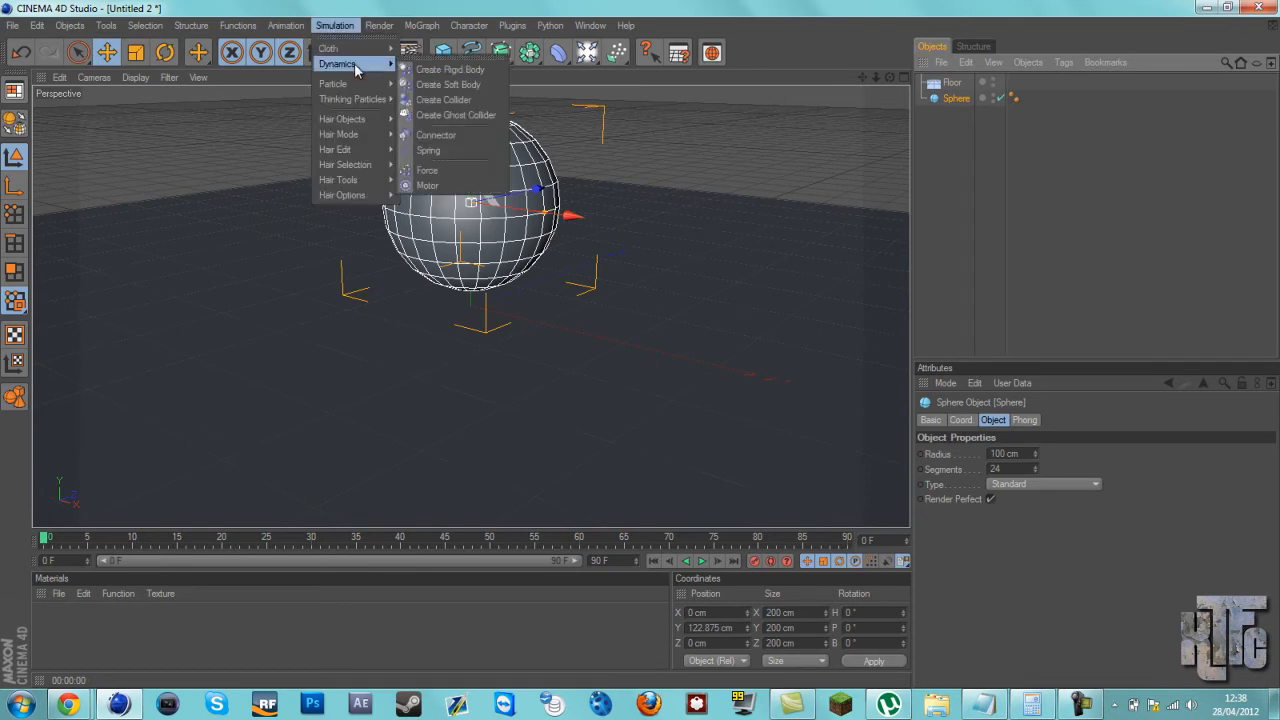
pyautogui.click(475, 85)
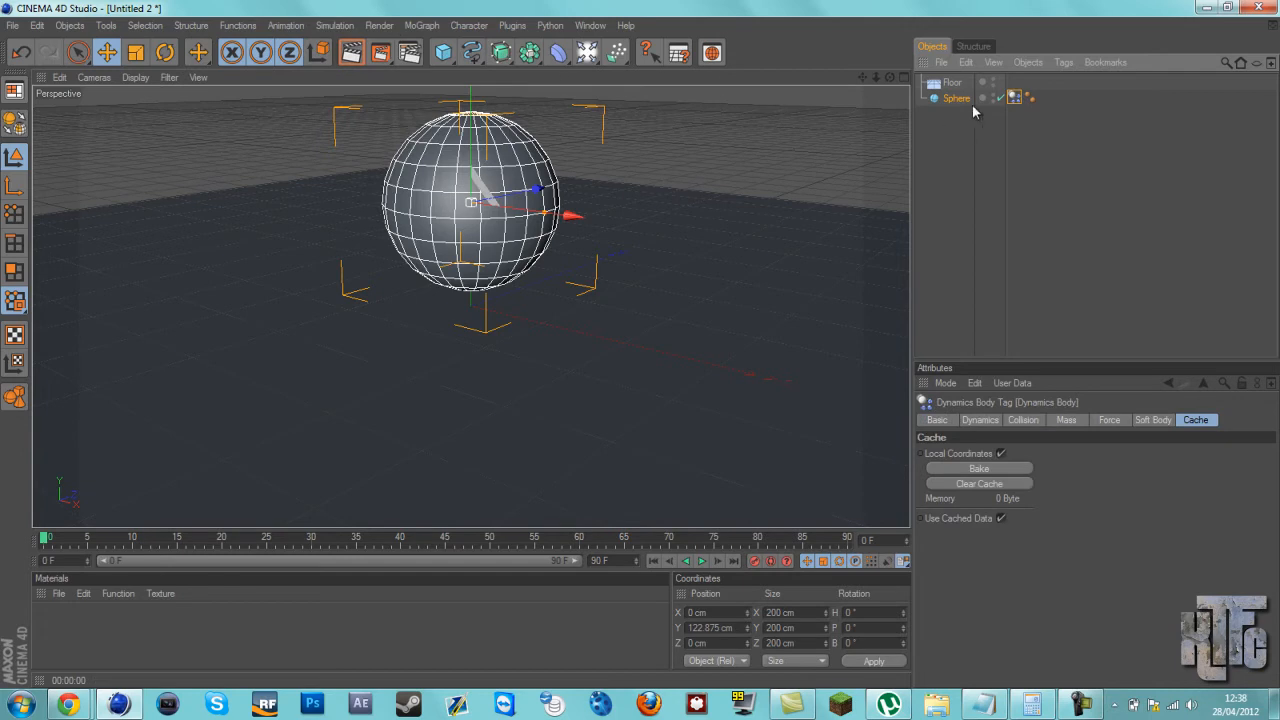
# Make the floor a dynamics collider with Create Collider and deselect it.
pyautogui.click(953, 84)
pyautogui.click(334, 25)
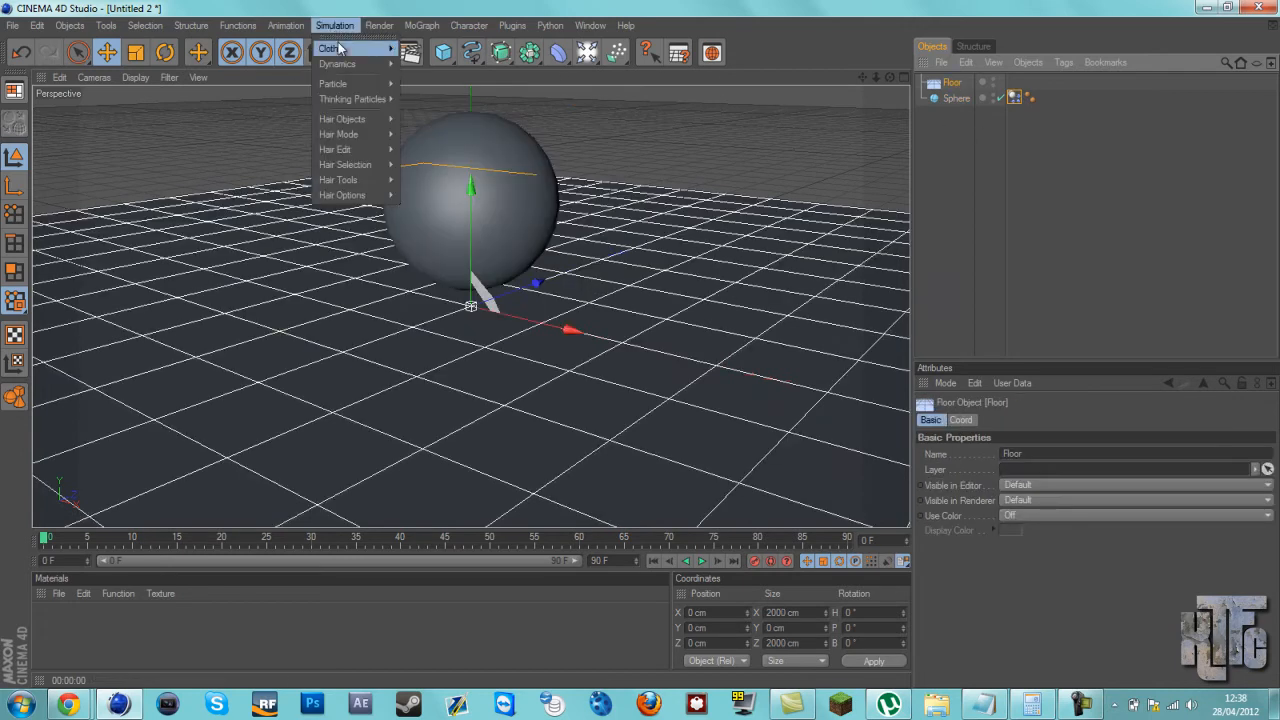
pyautogui.moveTo(386, 72)
pyautogui.click(479, 101)
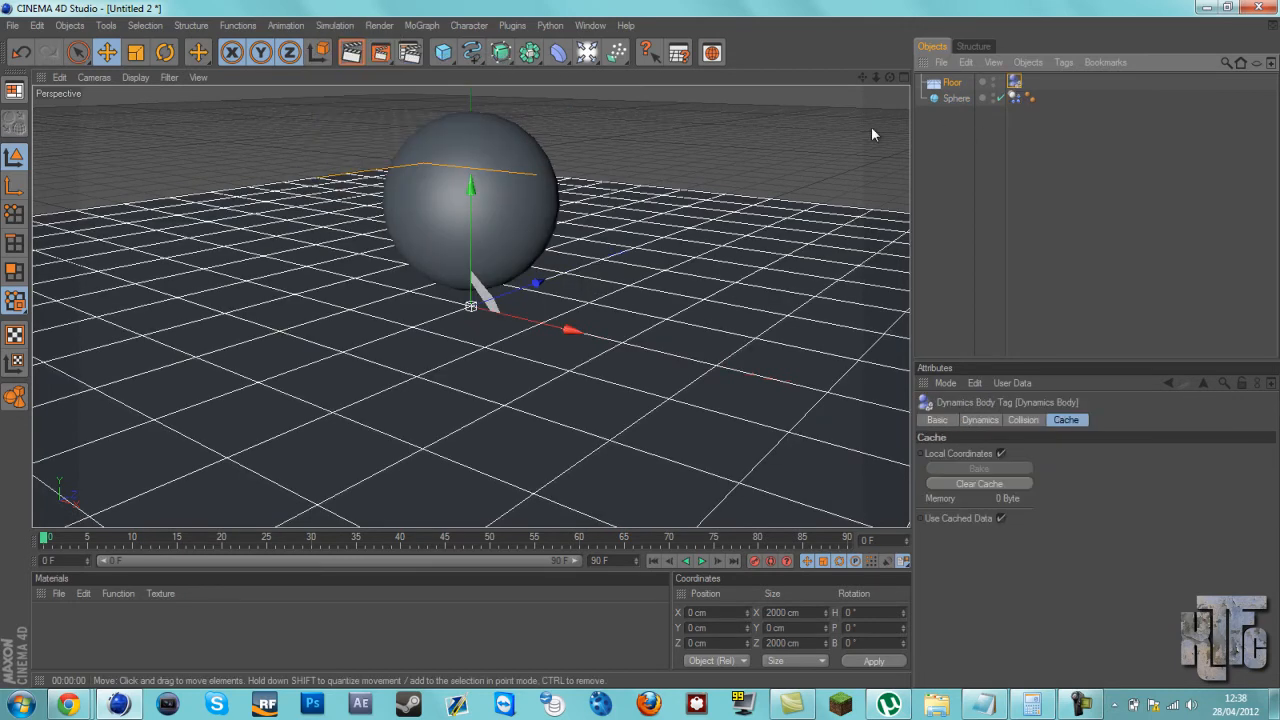
pyautogui.click(953, 142)
# Raise the sphere to a Y position of about 278 cm and play the simulation to test its fall.
pyautogui.click(951, 98)
pyautogui.moveTo(471, 121); pyautogui.dragTo(471, 3)
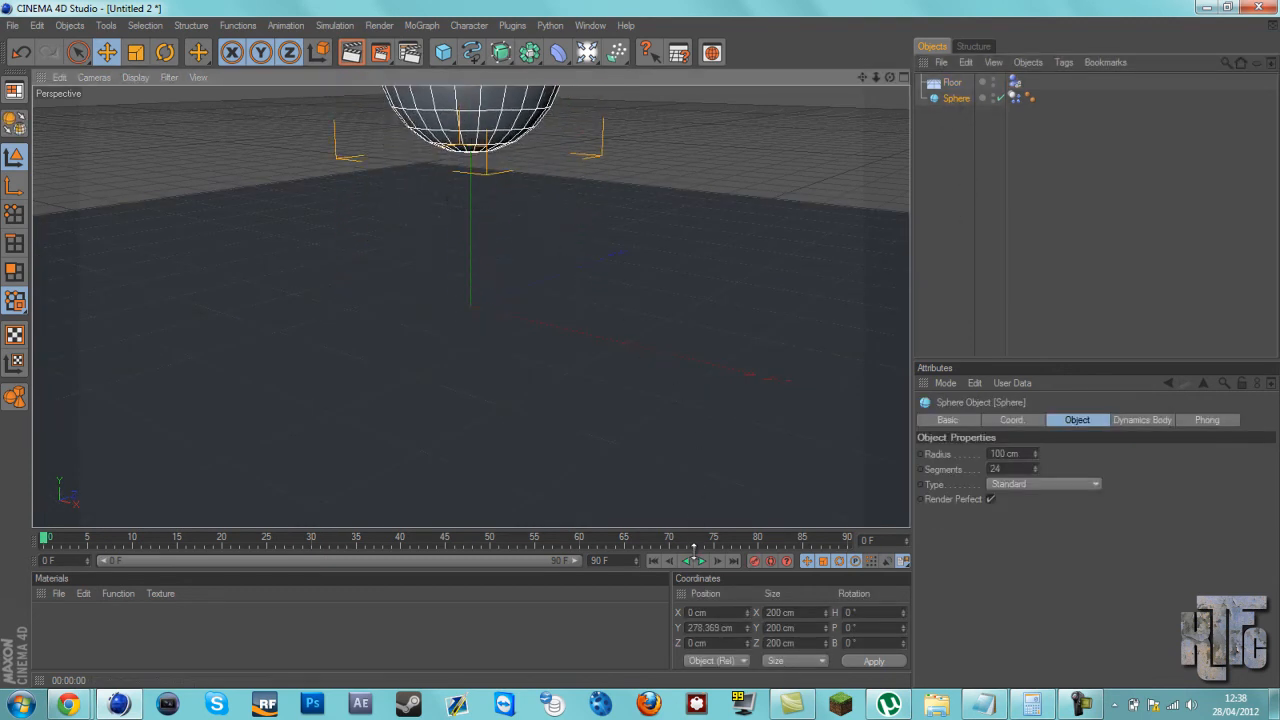
pyautogui.click(701, 561)
pyautogui.click(701, 561)
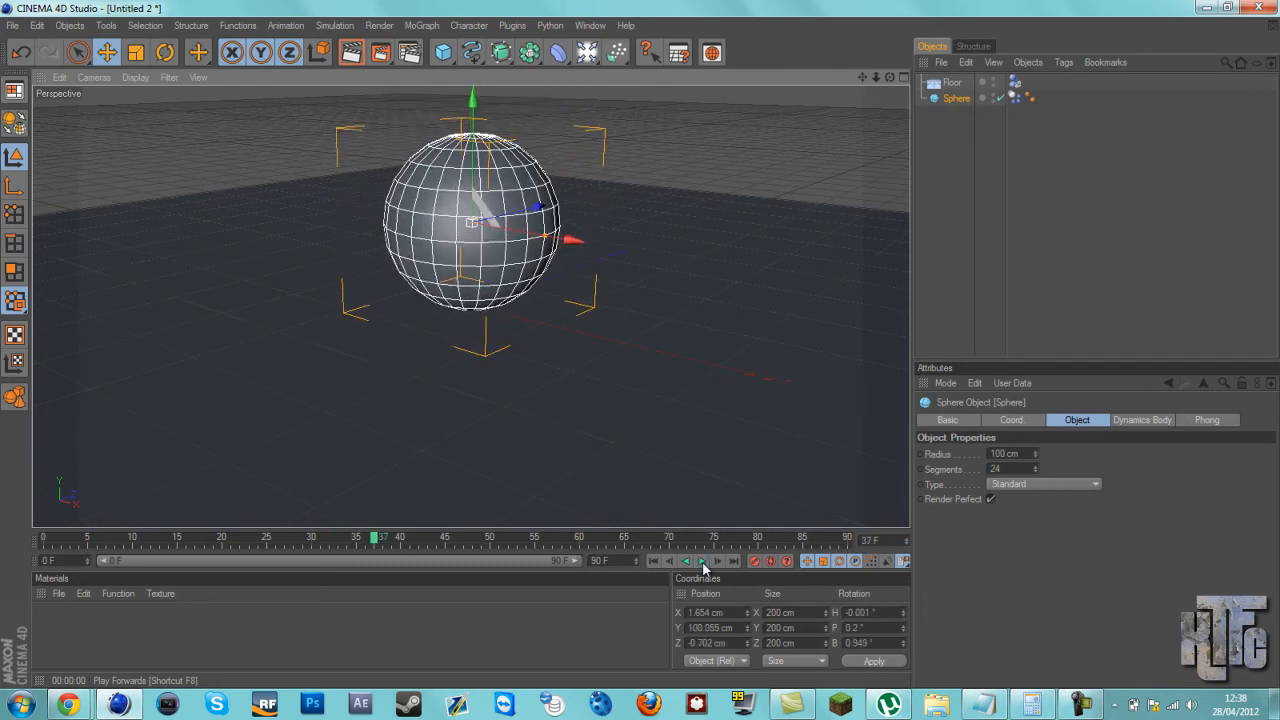
# Select the sphere's dynamics tag, replay the simulation from frame 0 and rewind it to the start.
pyautogui.click(1015, 98)
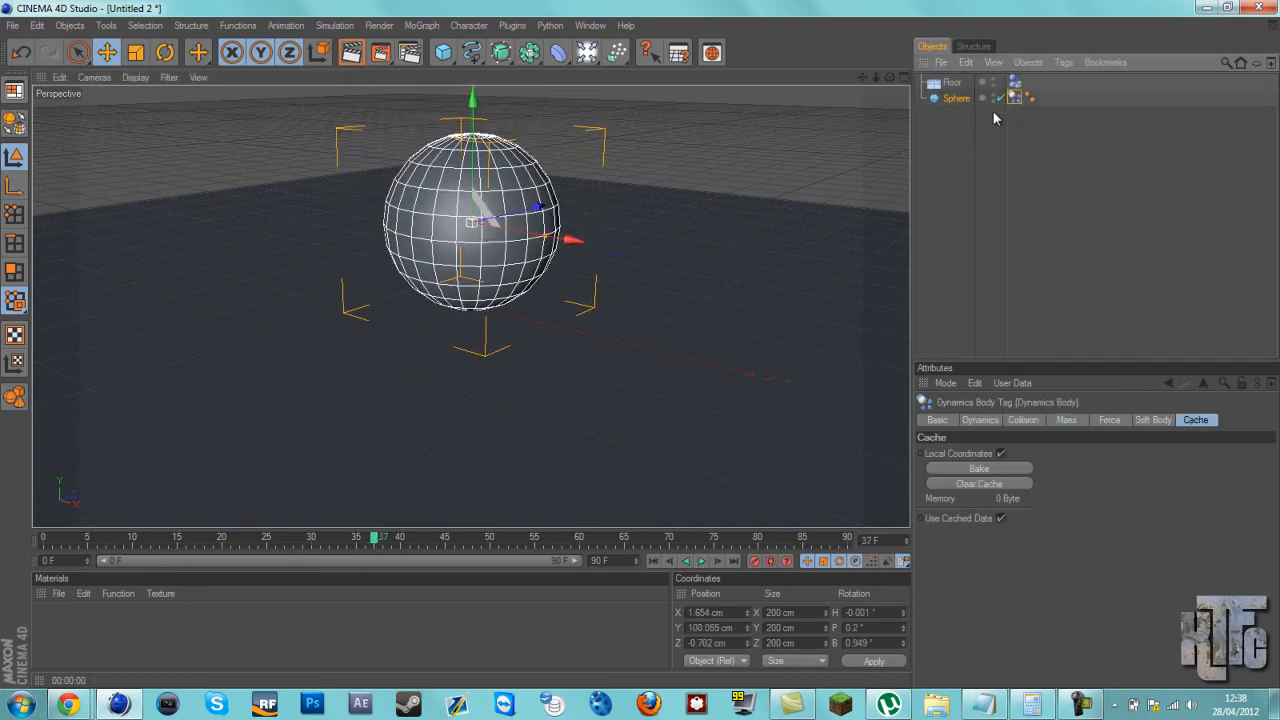
pyautogui.click(653, 561)
pyautogui.click(701, 561)
pyautogui.click(701, 561)
pyautogui.click(655, 562)
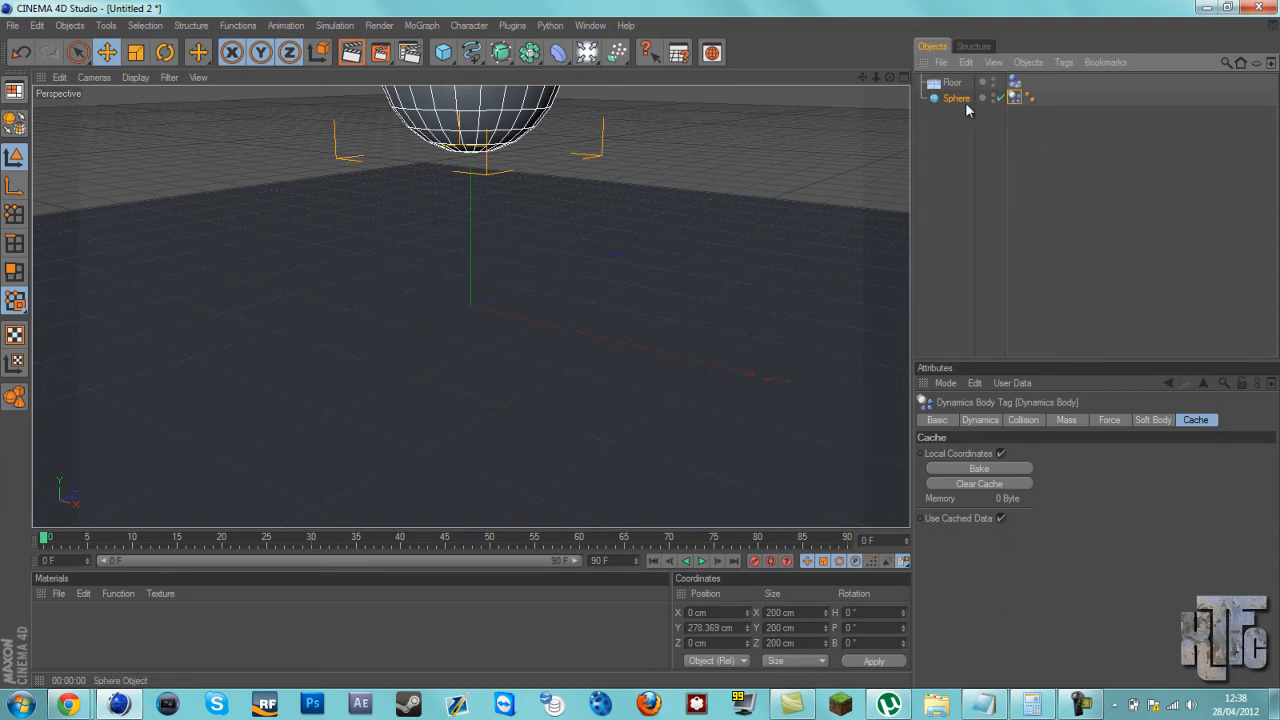
# Raise the sphere's collision bounce to about 120% and its friction to 50% in its dynamics tag.
pyautogui.click(979, 420)
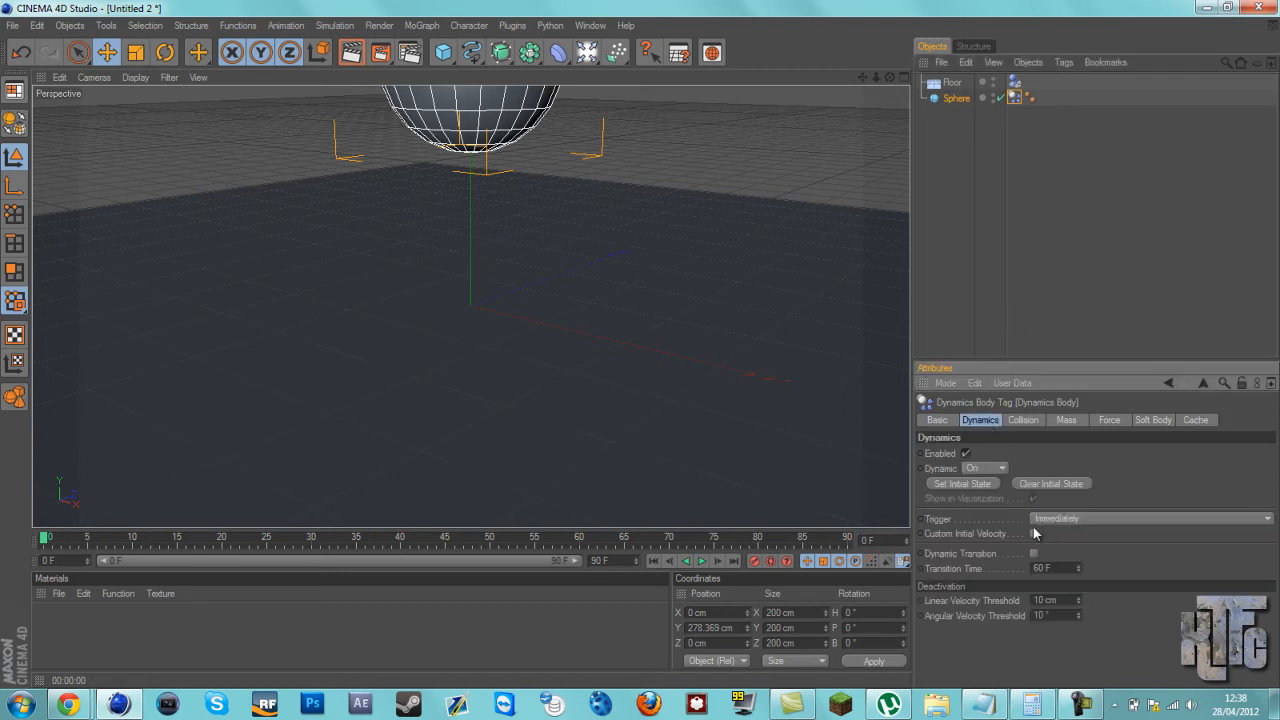
pyautogui.click(1023, 420)
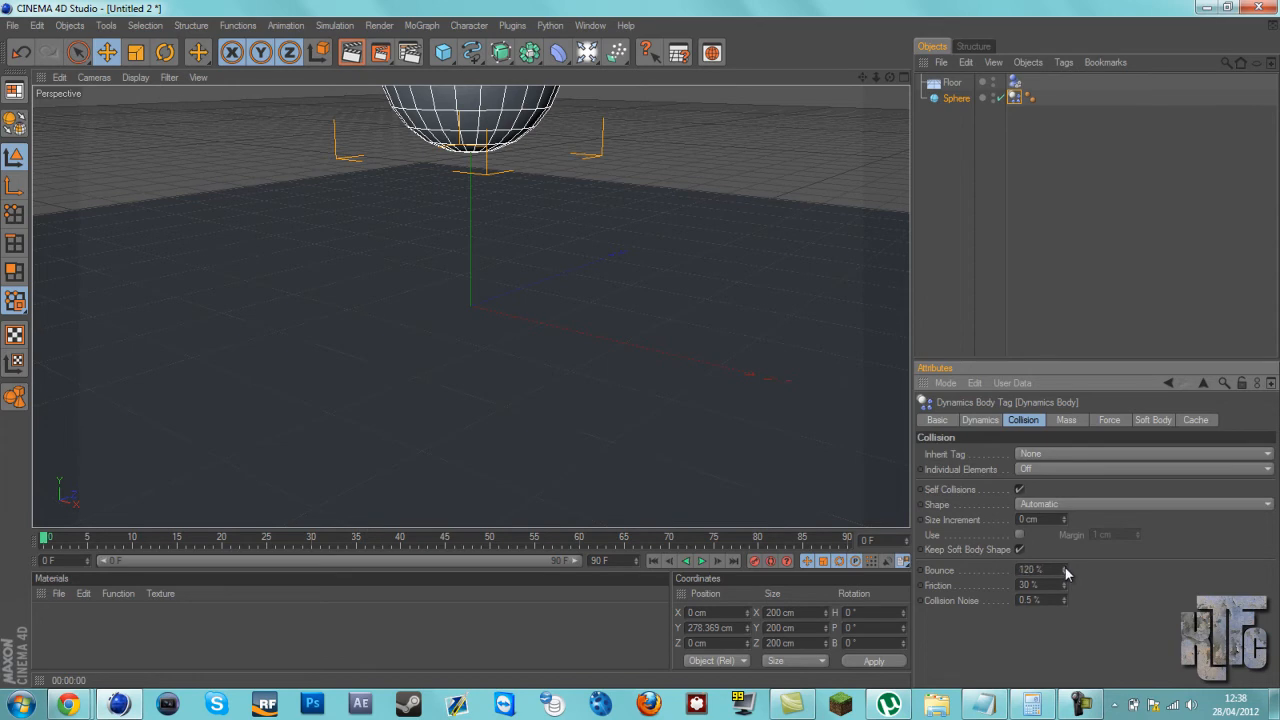
pyautogui.moveTo(1065, 569); pyautogui.dragTo(1065, 578)
# Set the floor collider's bounce to 85% and friction to 55%, and play the simulation to test the bounce.
pyautogui.click(1015, 82)
pyautogui.moveTo(1064, 537); pyautogui.dragTo(1064, 534)
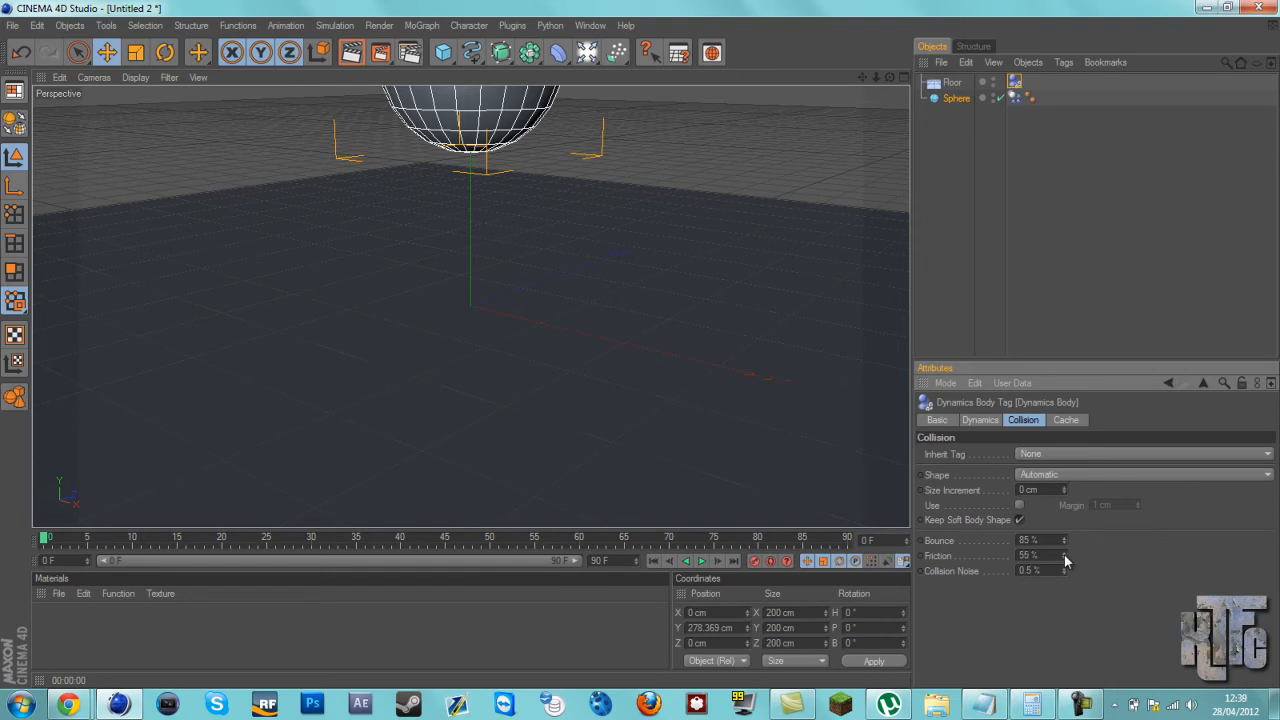
pyautogui.click(702, 561)
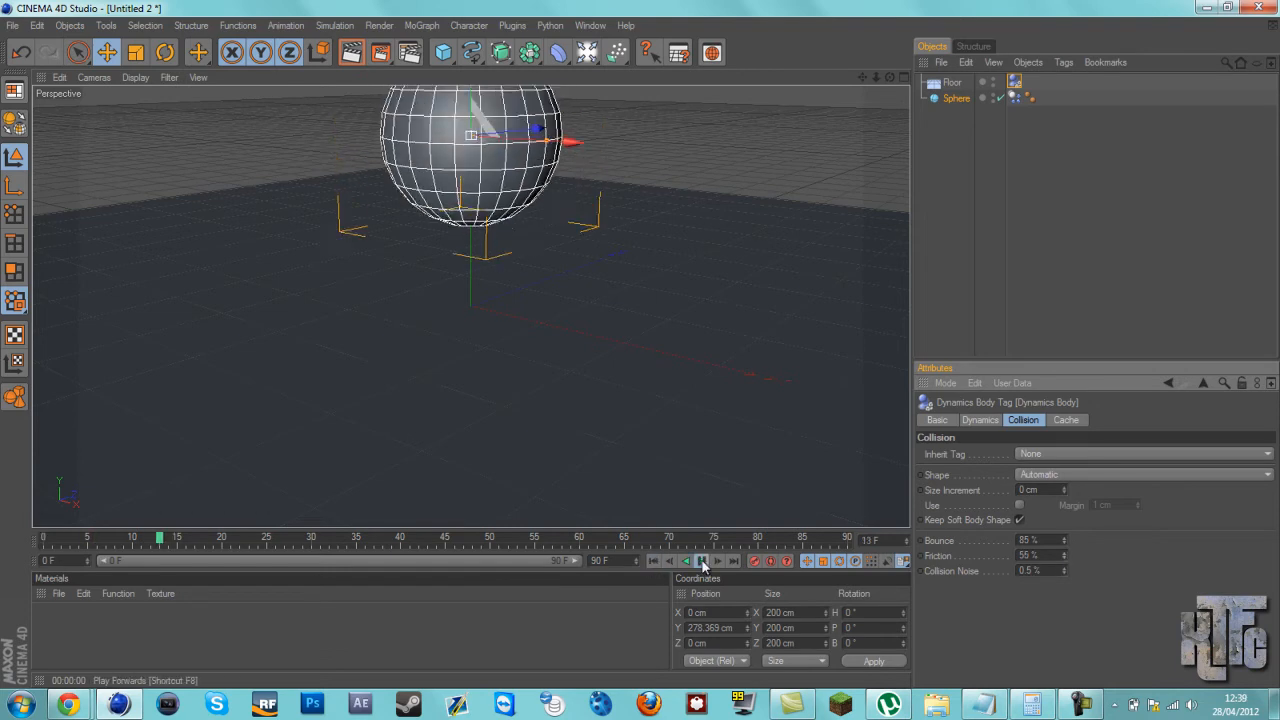
pyautogui.click(702, 561)
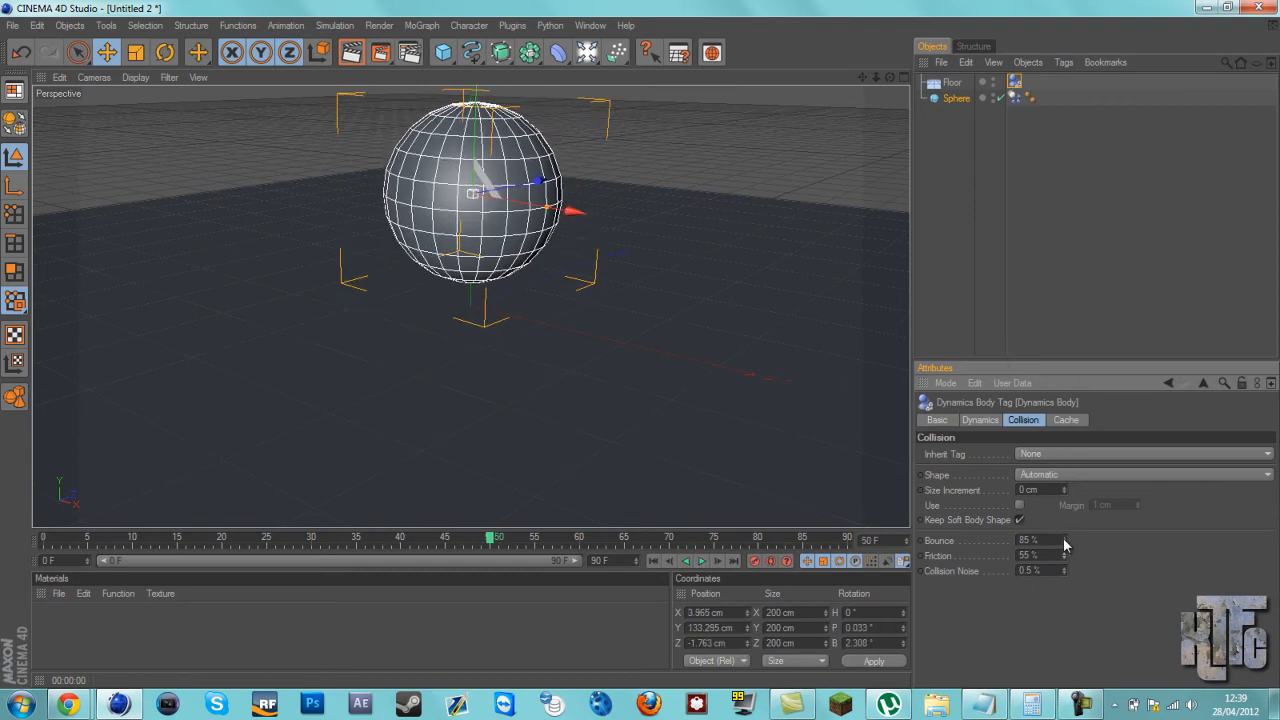
# Increase the floor's collision bounce to 125% and replay the simulation from the first frame.
pyautogui.moveTo(1063, 538); pyautogui.dragTo(1063, 523)
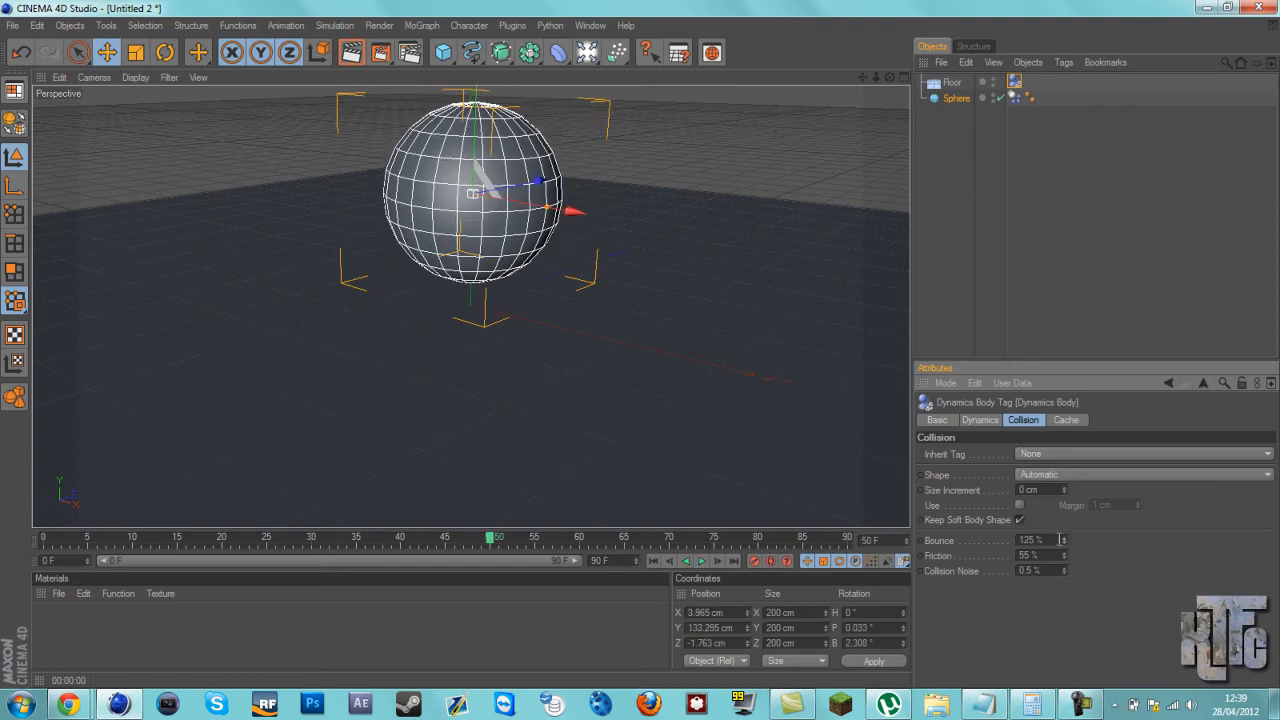
pyautogui.click(653, 561)
pyautogui.click(703, 563)
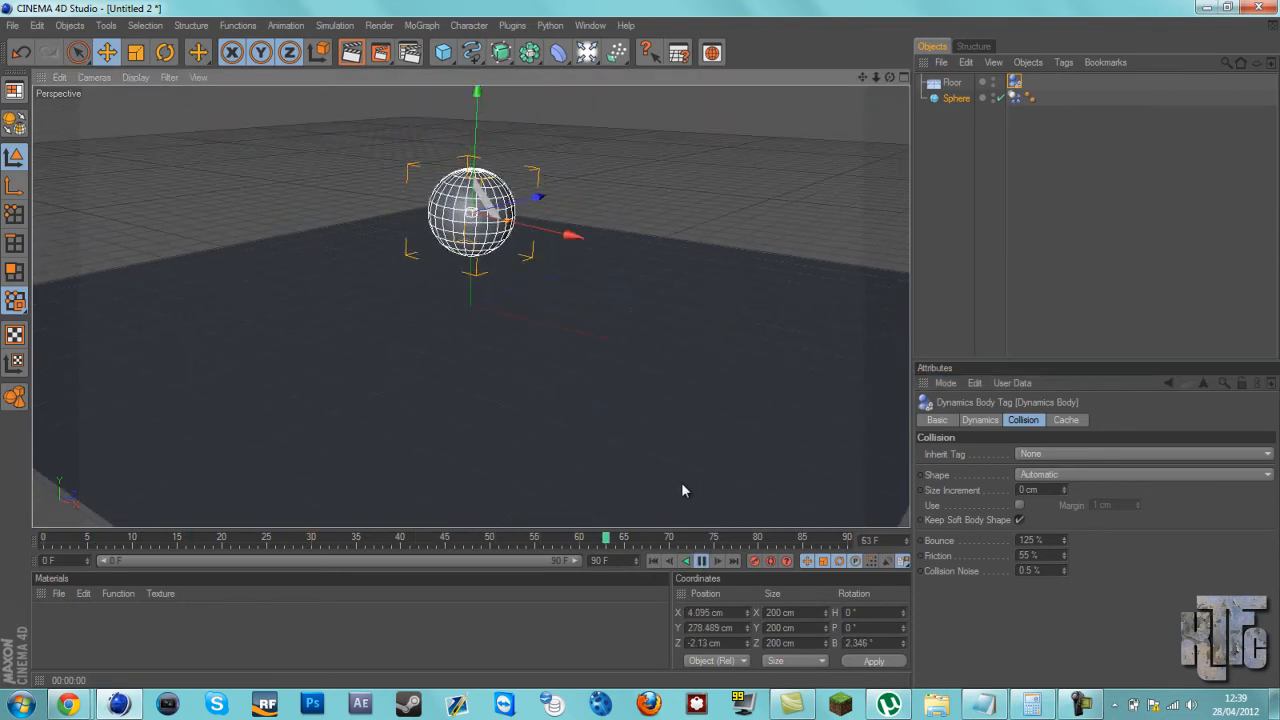
pyautogui.click(703, 562)
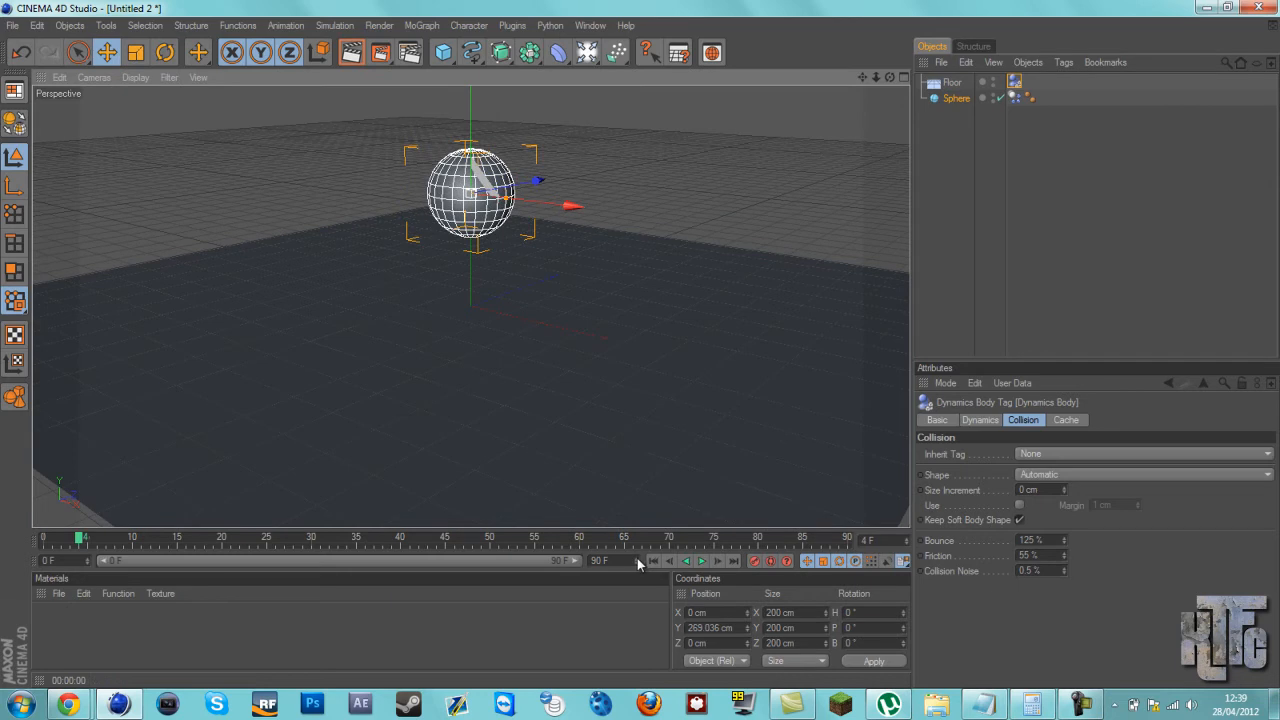
# Extend the animation's end to frame 140 and replay the simulation from the start.
pyautogui.moveTo(638, 560); pyautogui.dragTo(639, 558)
pyautogui.click(654, 562)
pyautogui.click(702, 562)
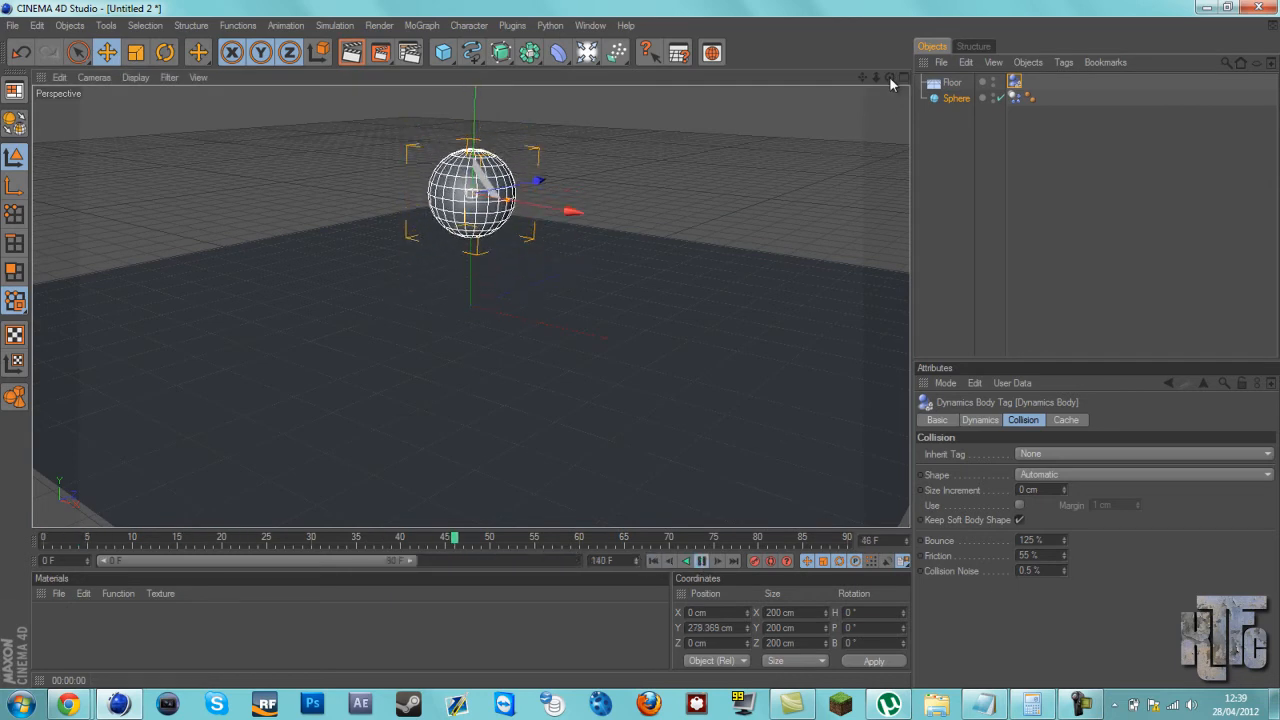
pyautogui.click(702, 561)
# Try a collision bounce of 135% on the sphere and replay the simulation from the first frame.
pyautogui.click(1014, 98)
pyautogui.click(1064, 569)
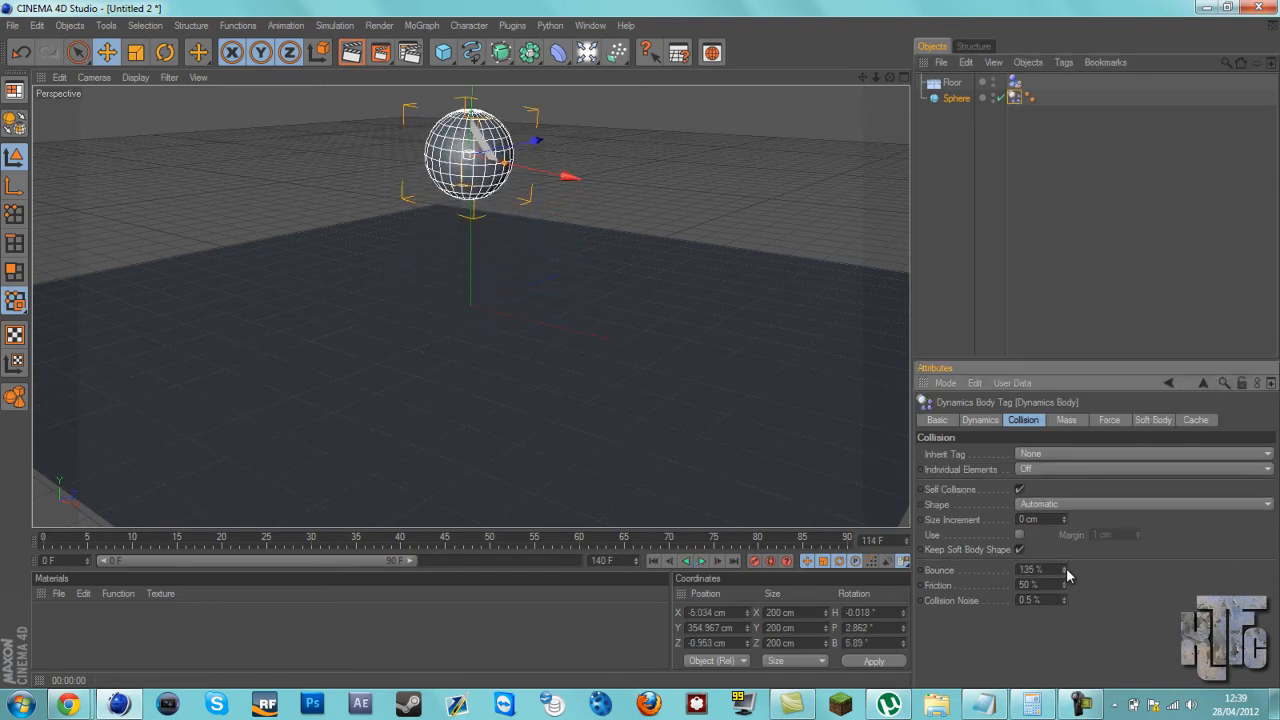
pyautogui.click(653, 561)
pyautogui.click(702, 561)
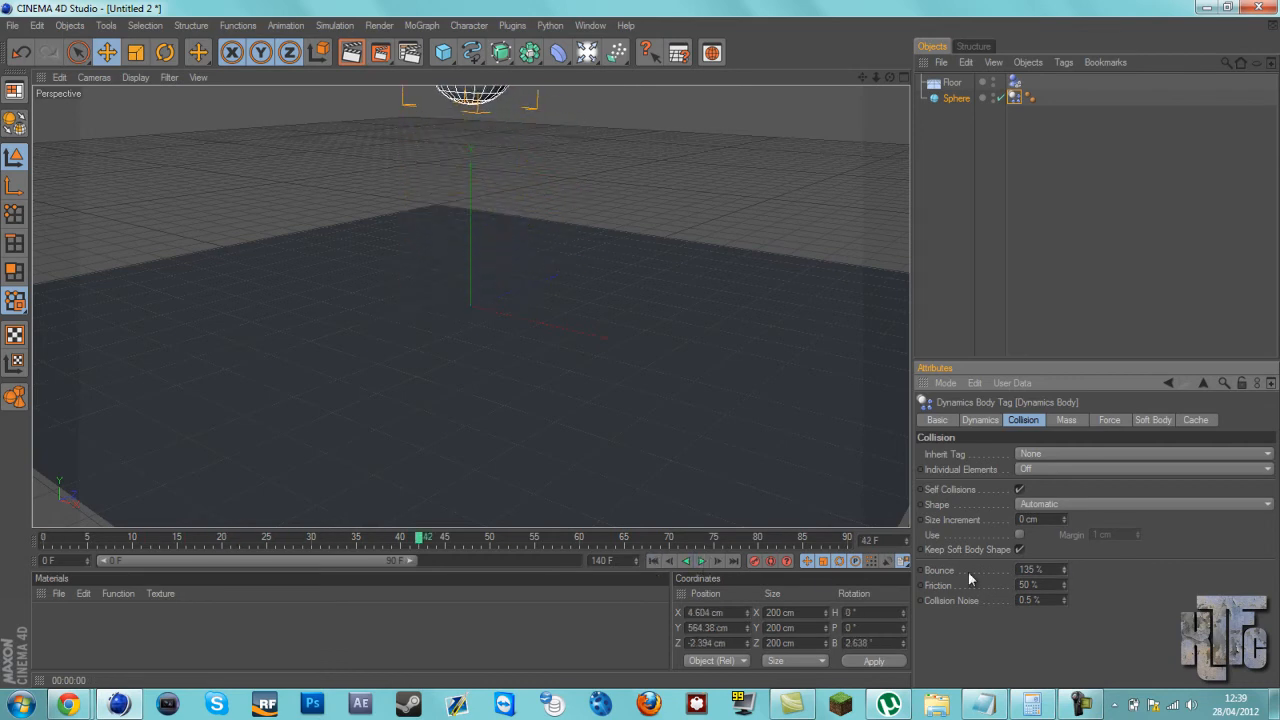
pyautogui.click(653, 561)
pyautogui.click(703, 562)
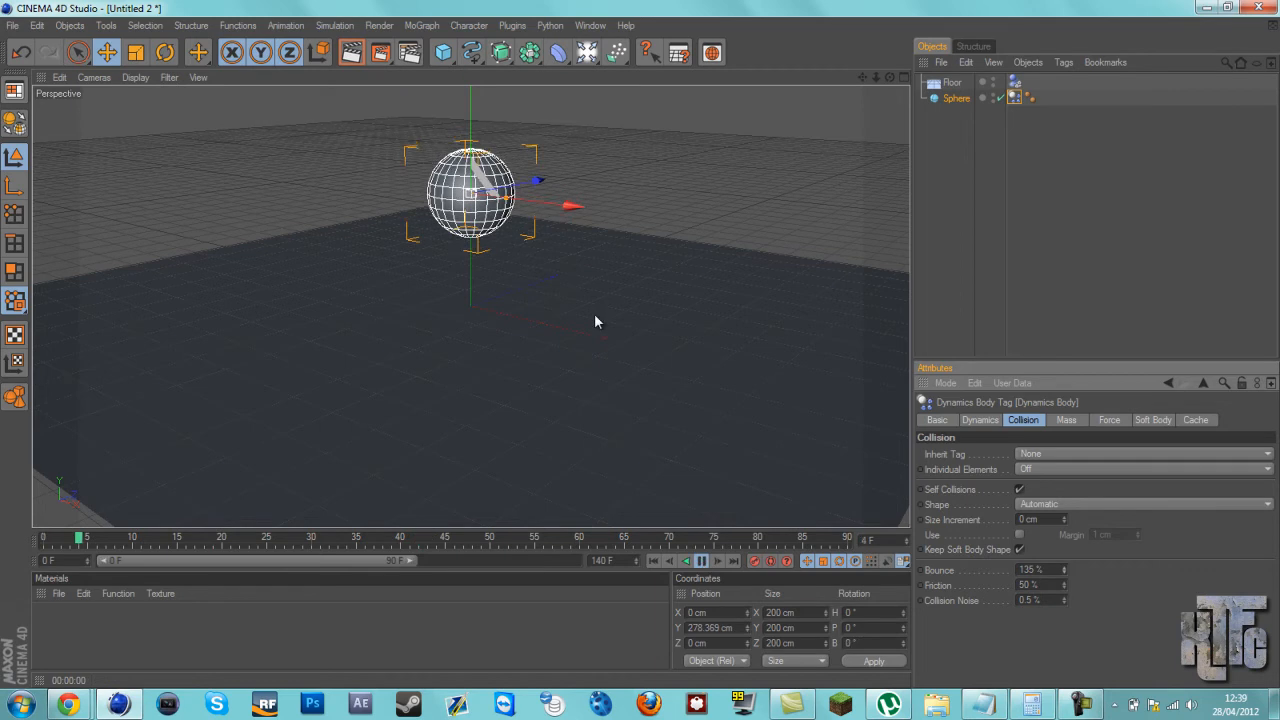
pyautogui.scroll(-3, 600, 335)
pyautogui.click(702, 561)
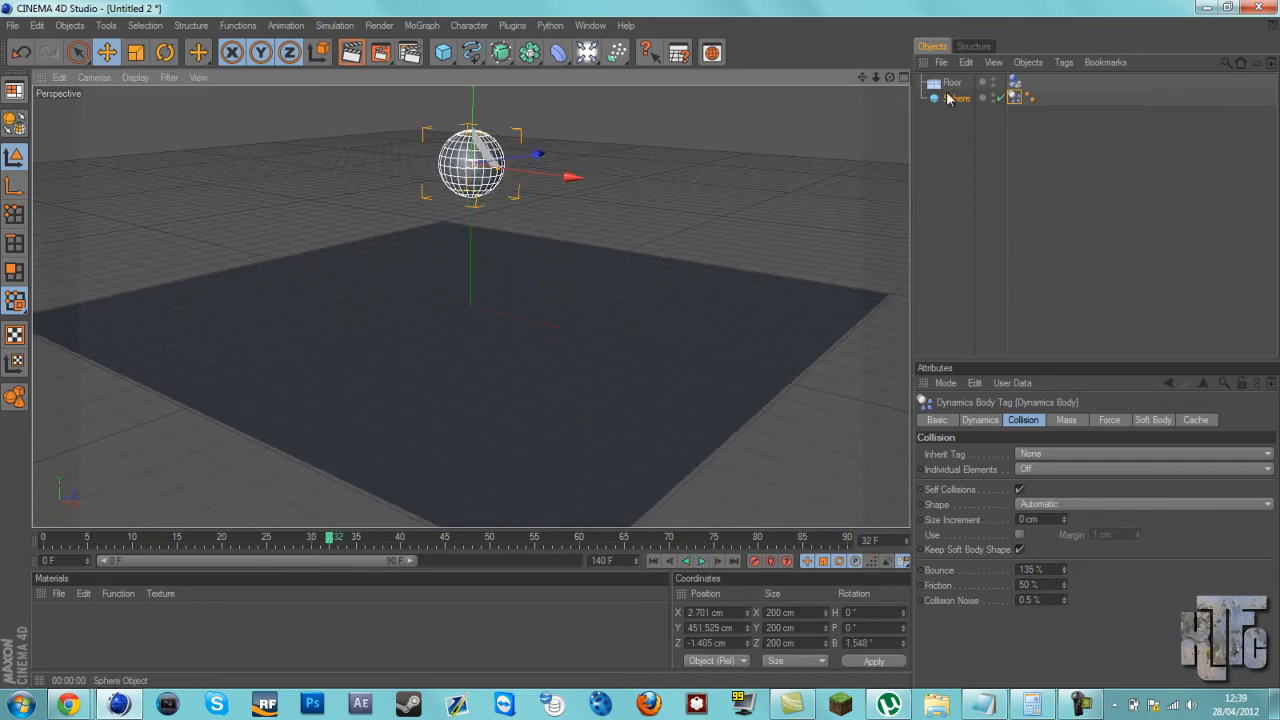
# Rewind, raise the sphere to a Y position of about 465 cm, and set its collision bounce to 85%.
pyautogui.click(952, 98)
pyautogui.click(653, 561)
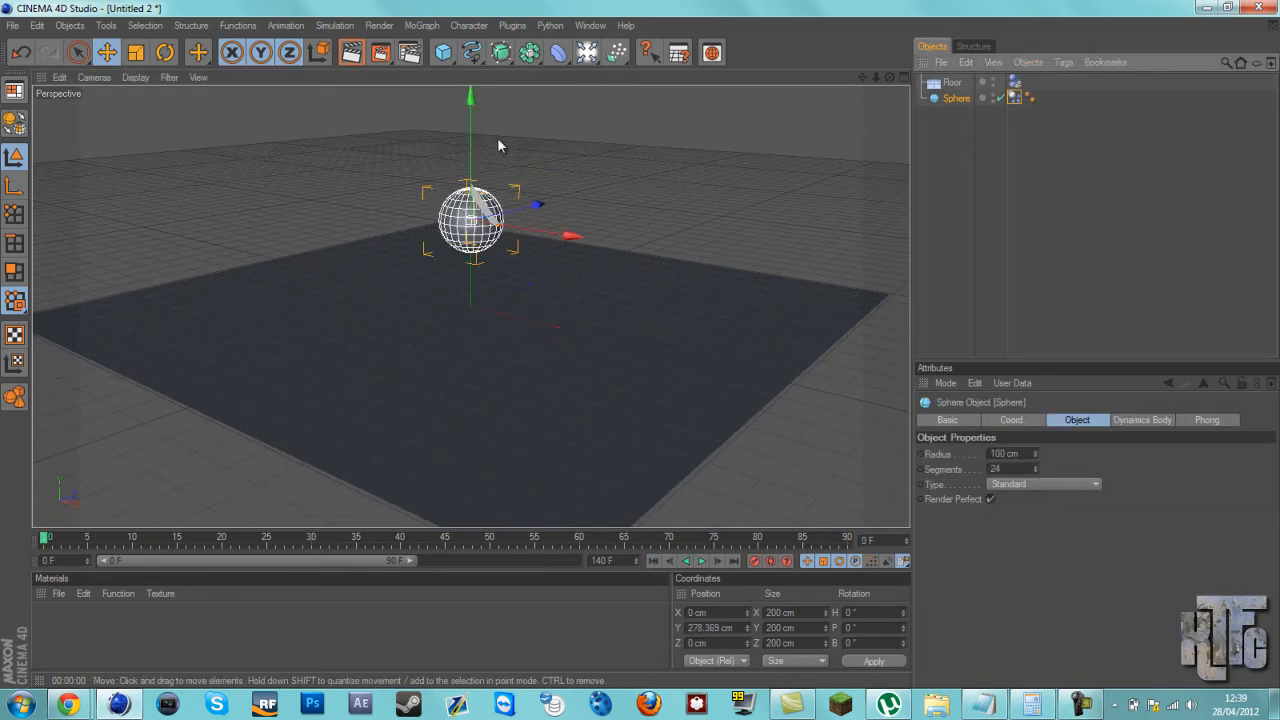
pyautogui.click(1015, 97)
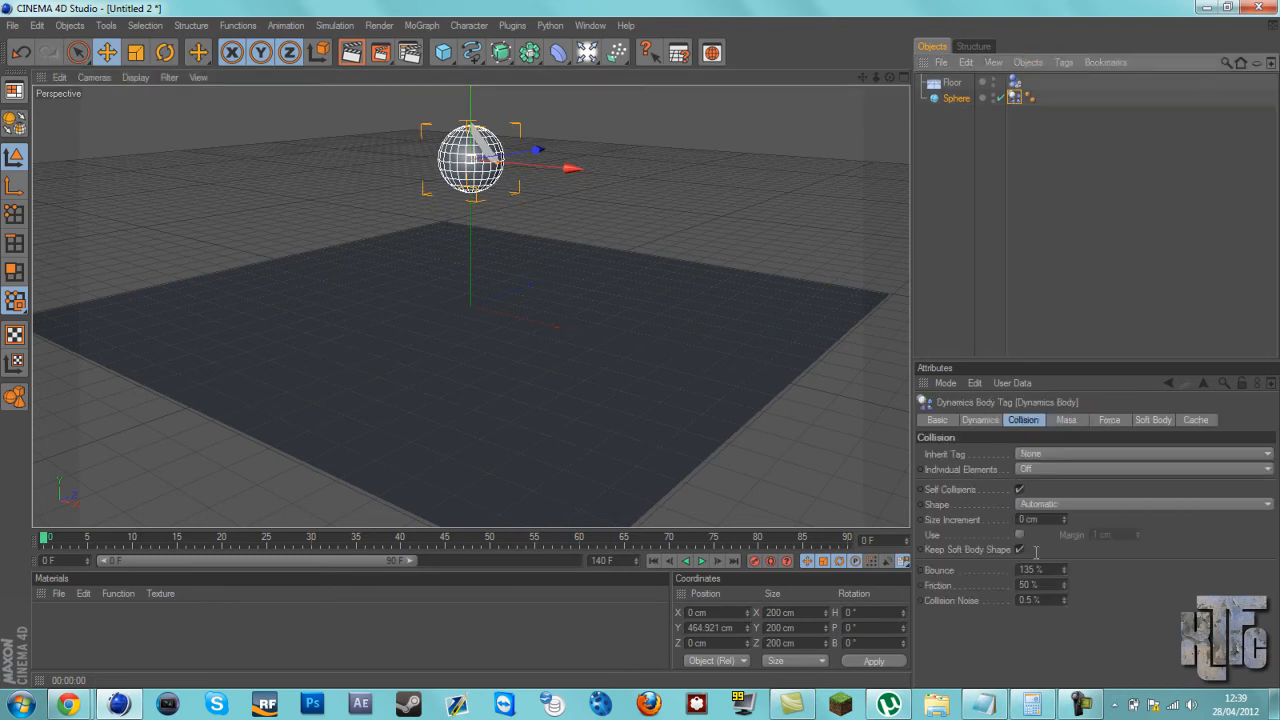
pyautogui.click(1064, 573)
pyautogui.moveTo(1063, 575); pyautogui.dragTo(1063, 578)
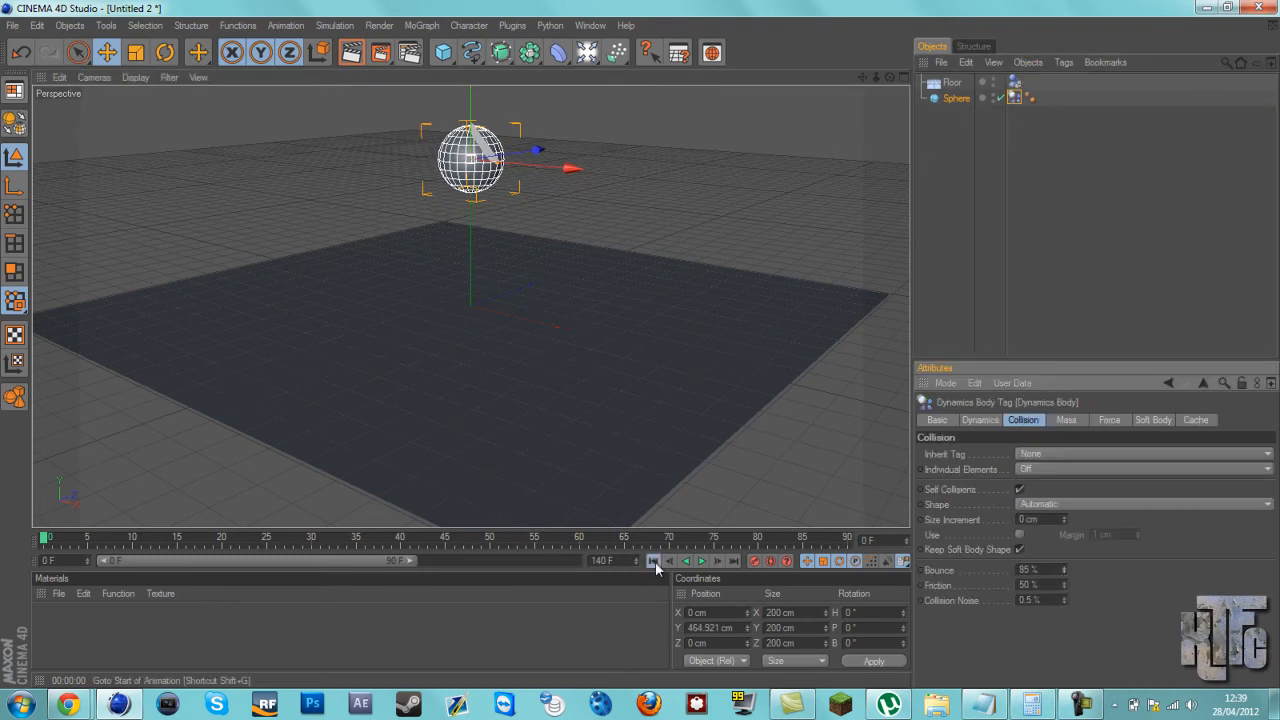
# Play the simulation and extend the animation length and the visible timeline range to 300 frames.
pyautogui.click(702, 561)
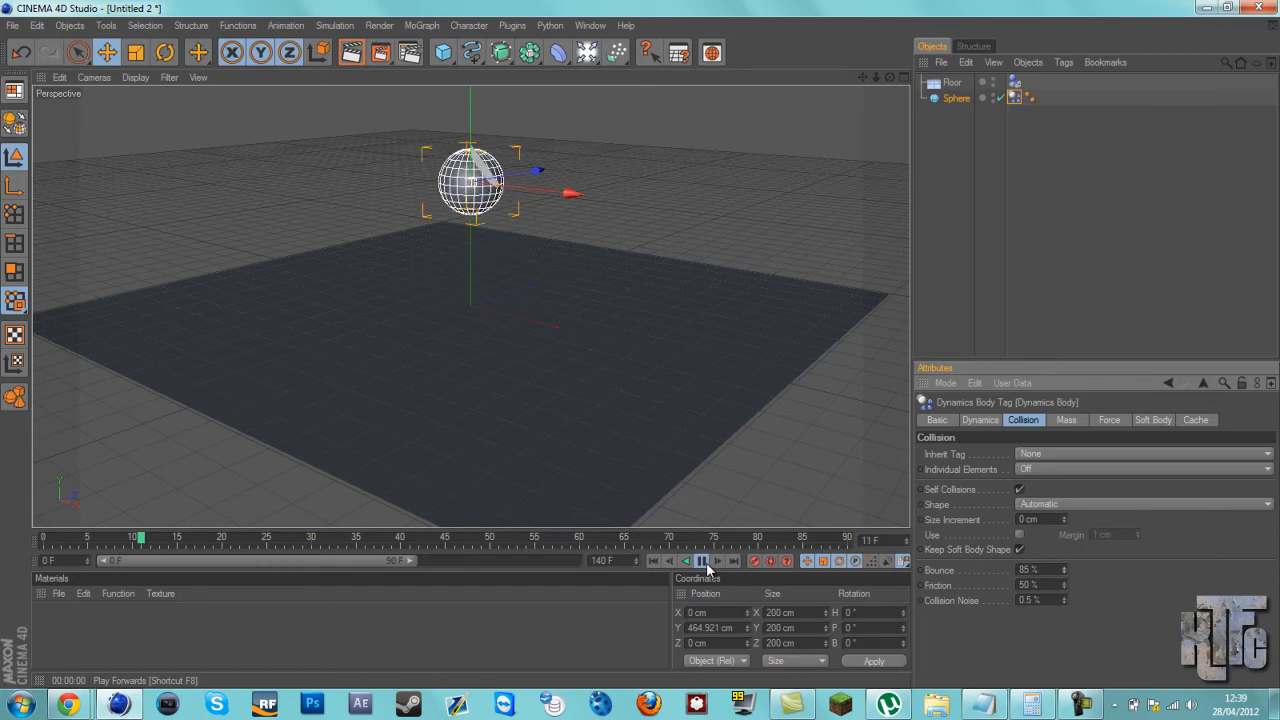
pyautogui.moveTo(618, 562); pyautogui.dragTo(327, 563)
pyautogui.write('300')
pyautogui.click(330, 578)
pyautogui.moveTo(247, 563); pyautogui.dragTo(637, 561)
pyautogui.moveTo(890, 80)
pyautogui.mouseDown()
pyautogui.moveTo(640, 347)
pyautogui.moveTo(890, 81)
pyautogui.moveTo(640, 347)
pyautogui.moveTo(865, 83)
pyautogui.mouseUp()
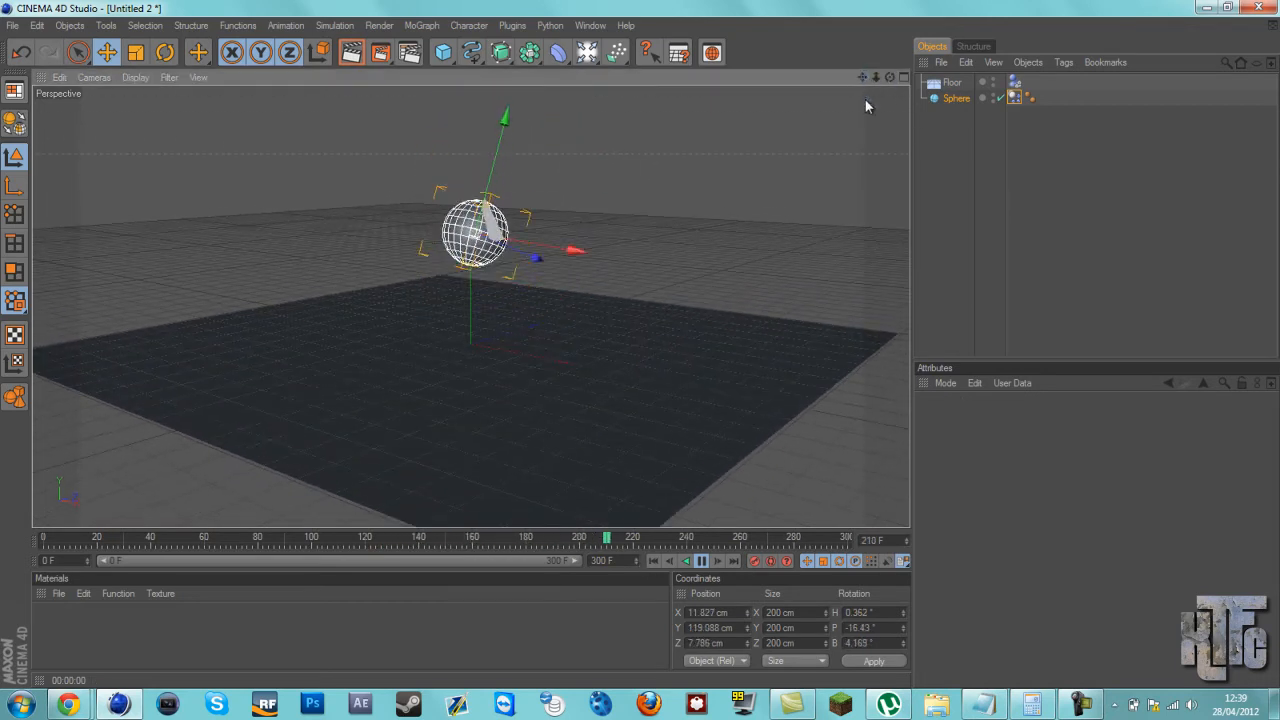
pyautogui.click(703, 562)
pyautogui.click(686, 561)
# Review the collision settings of the sphere and floor and watch the bounce from a low frontal angle.
pyautogui.moveTo(890, 80); pyautogui.dragTo(640, 347)
pyautogui.moveTo(888, 79); pyautogui.dragTo(935, 158)
pyautogui.click(1016, 98)
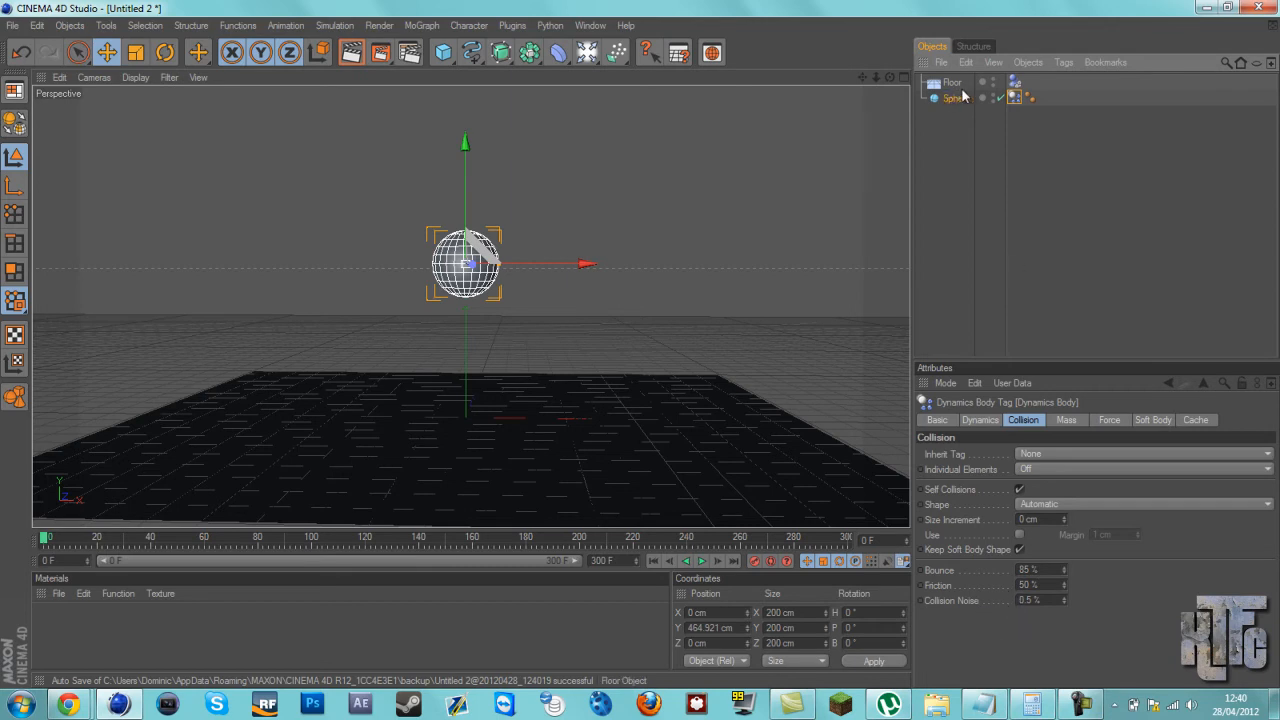
pyautogui.click(1015, 83)
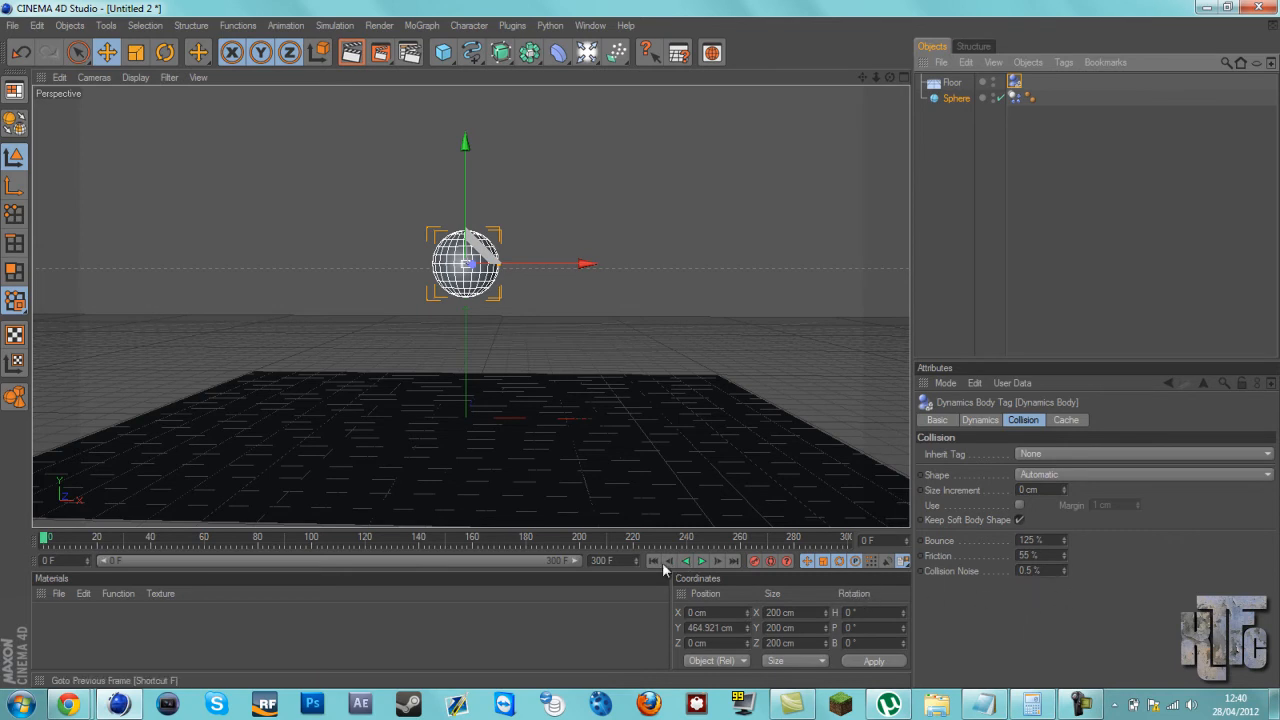
pyautogui.click(701, 562)
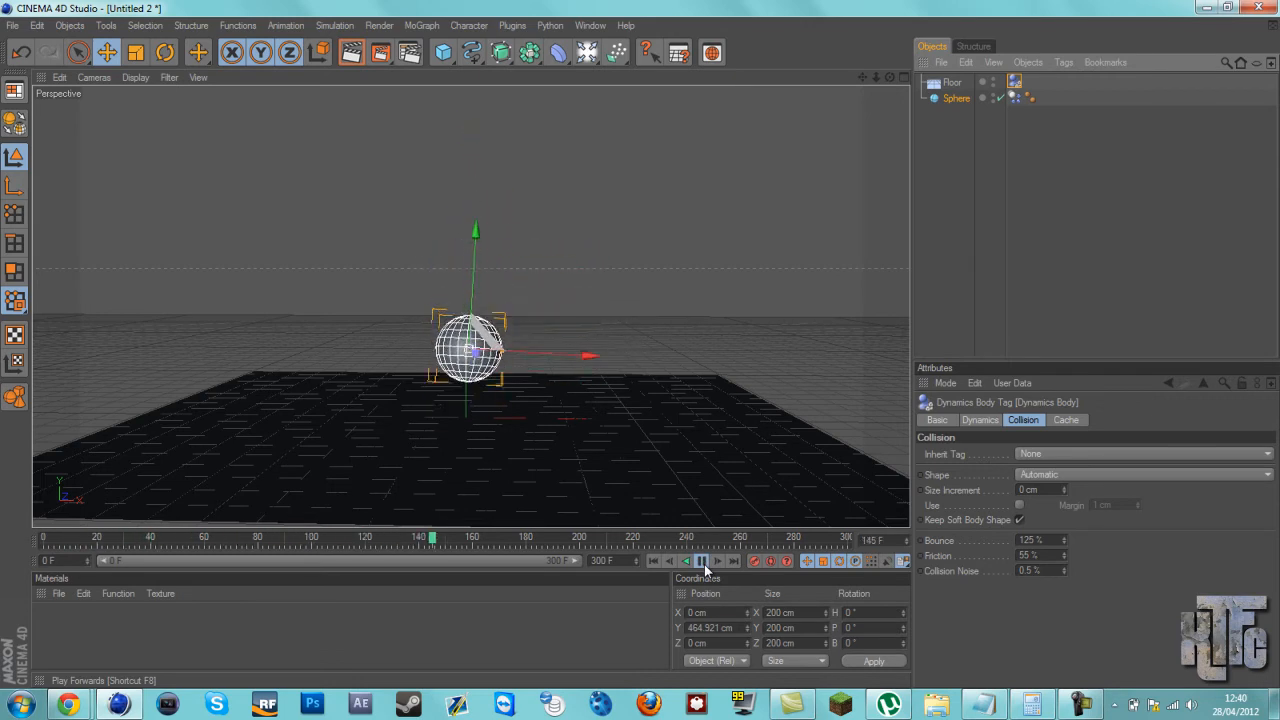
pyautogui.click(703, 562)
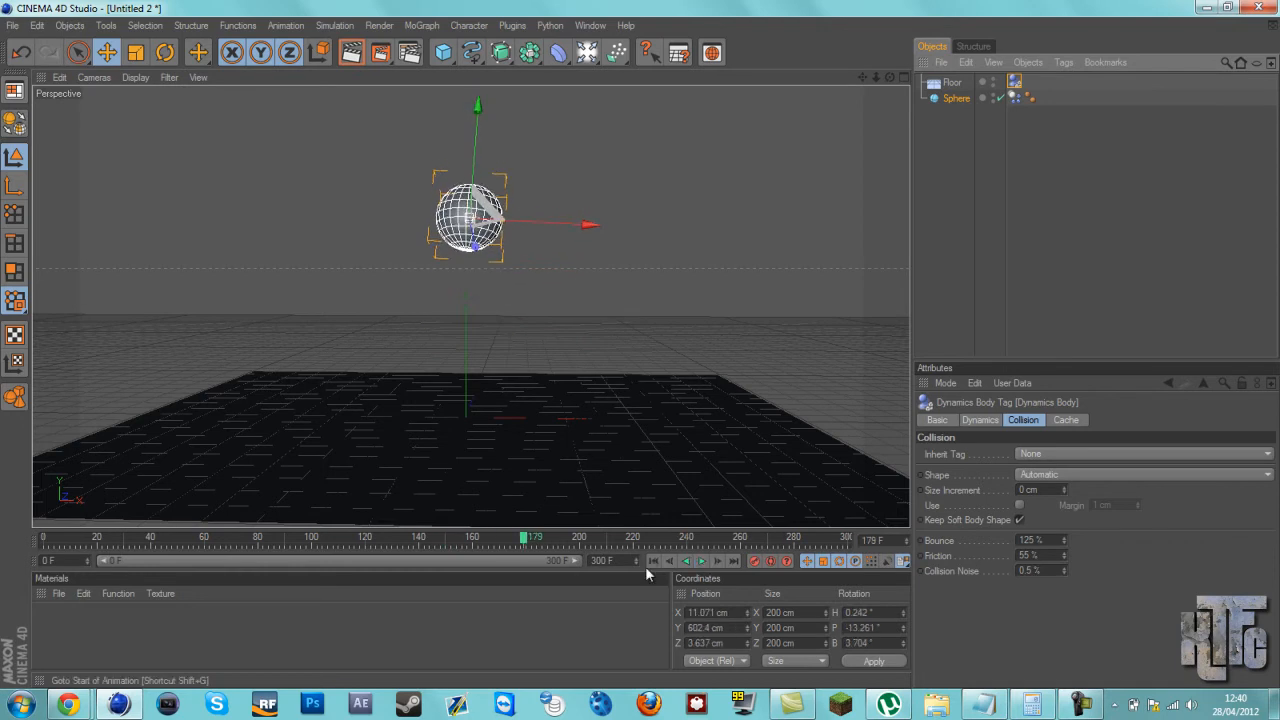
pyautogui.click(652, 562)
# Duplicate the sphere and move the copy along Z to about 305 cm using the Right view.
pyautogui.click(950, 100)
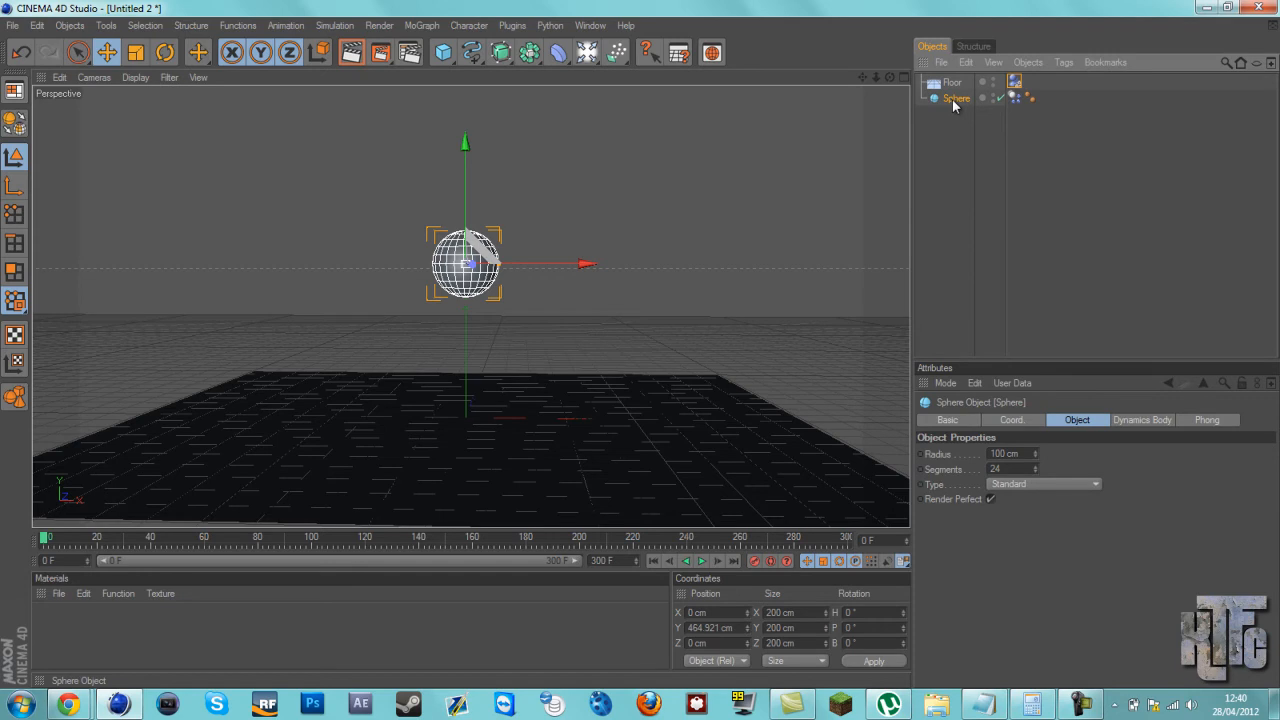
pyautogui.doubleClick(954, 101)
pyautogui.keyDown('ctrl'); pyautogui.moveTo(953, 104); pyautogui.dragTo(951, 123); pyautogui.keyUp('ctrl')
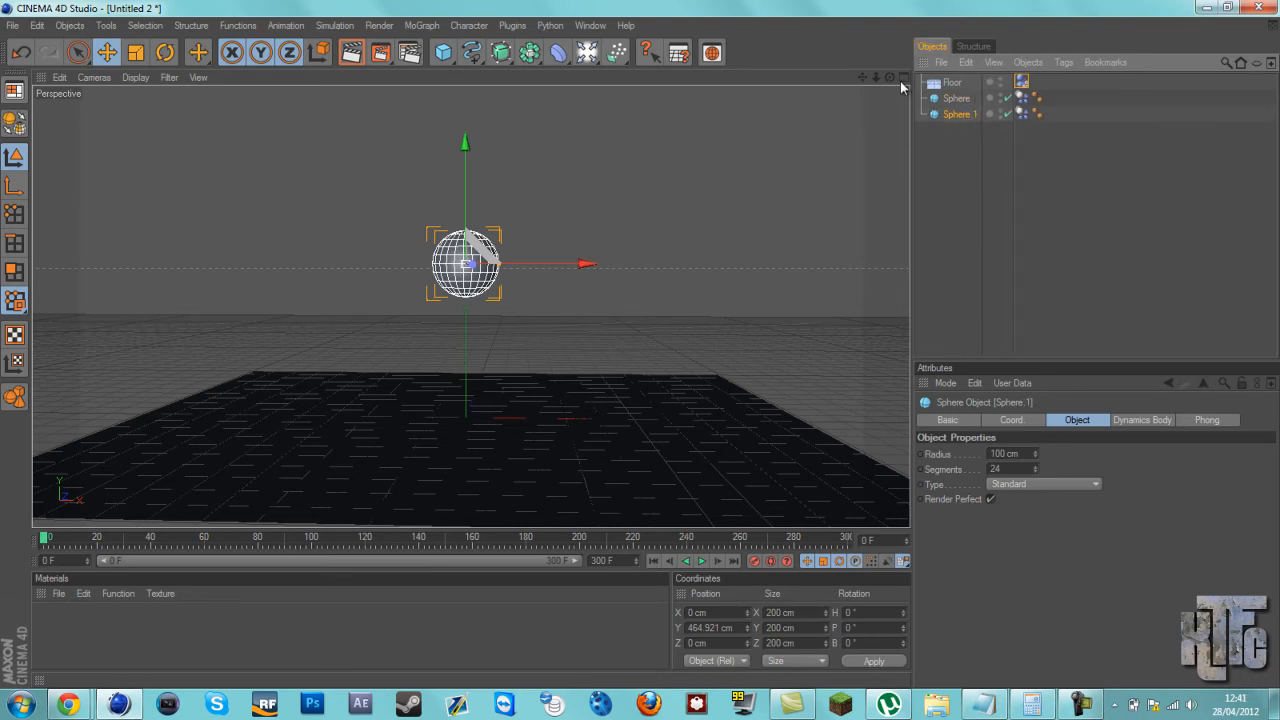
pyautogui.press('F3')
pyautogui.press('F4')
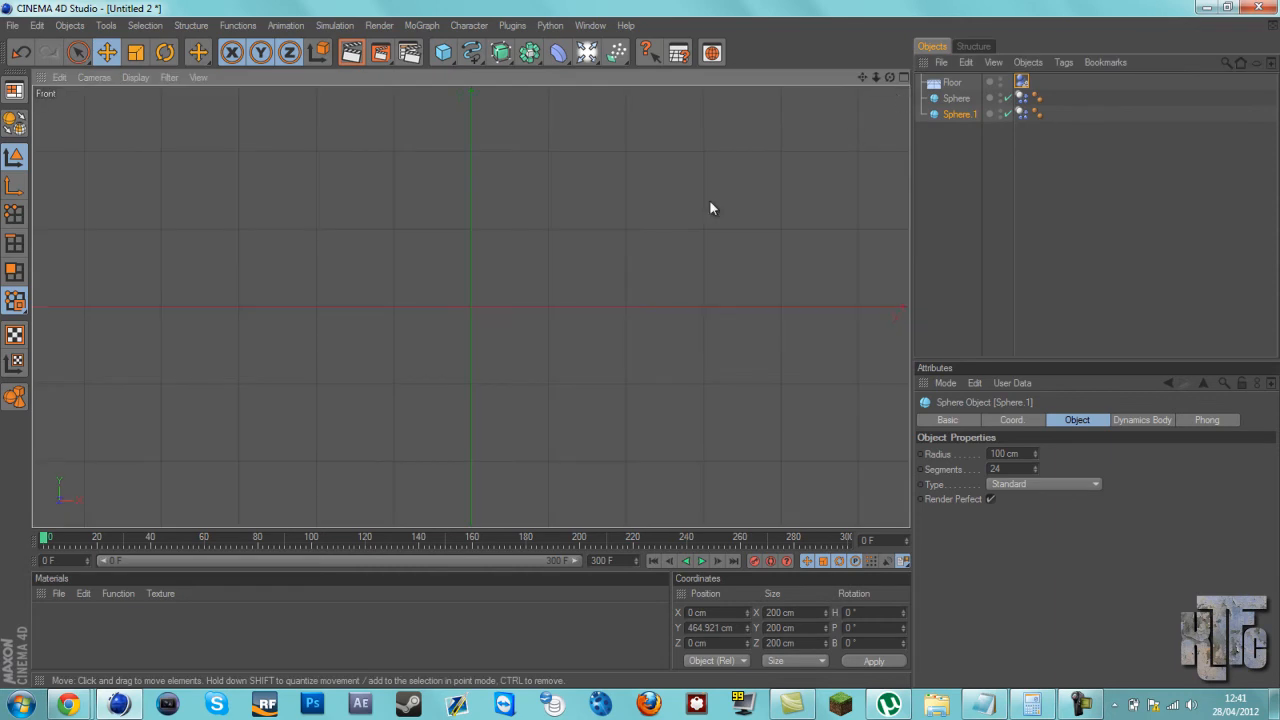
pyautogui.press('F3')
pyautogui.moveTo(862, 77); pyautogui.dragTo(879, 223)
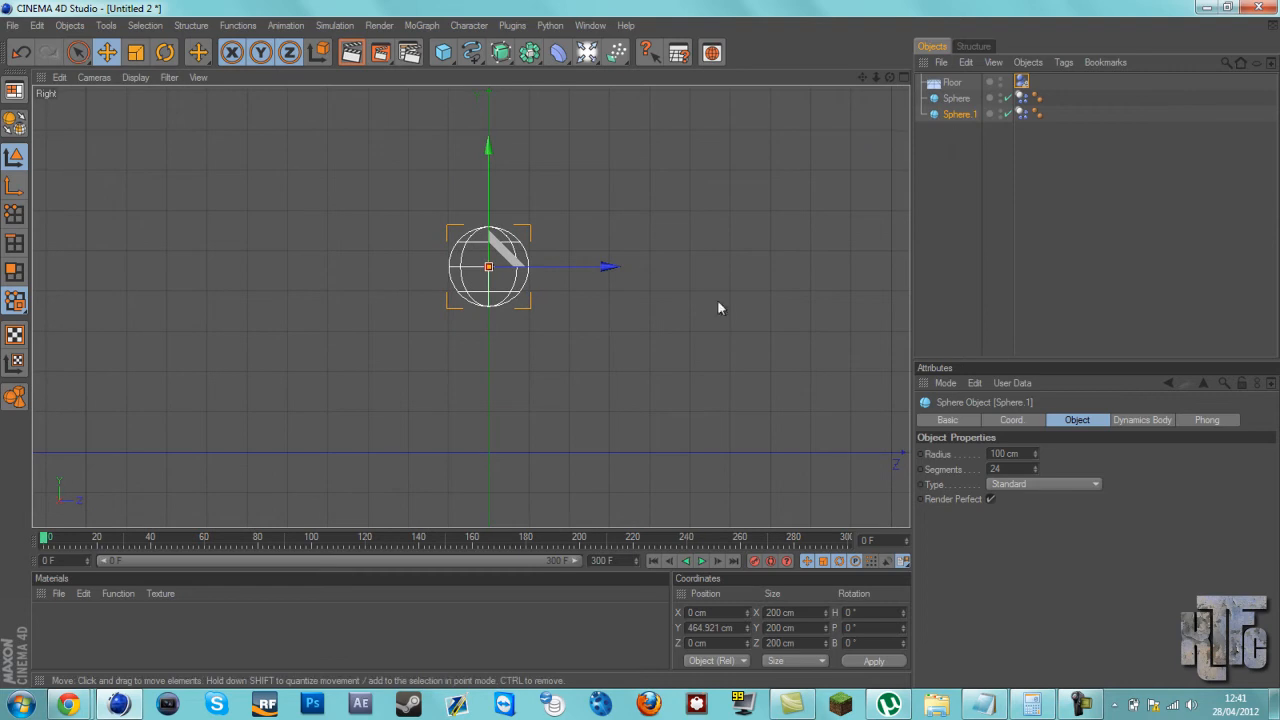
pyautogui.moveTo(608, 267); pyautogui.dragTo(612, 318)
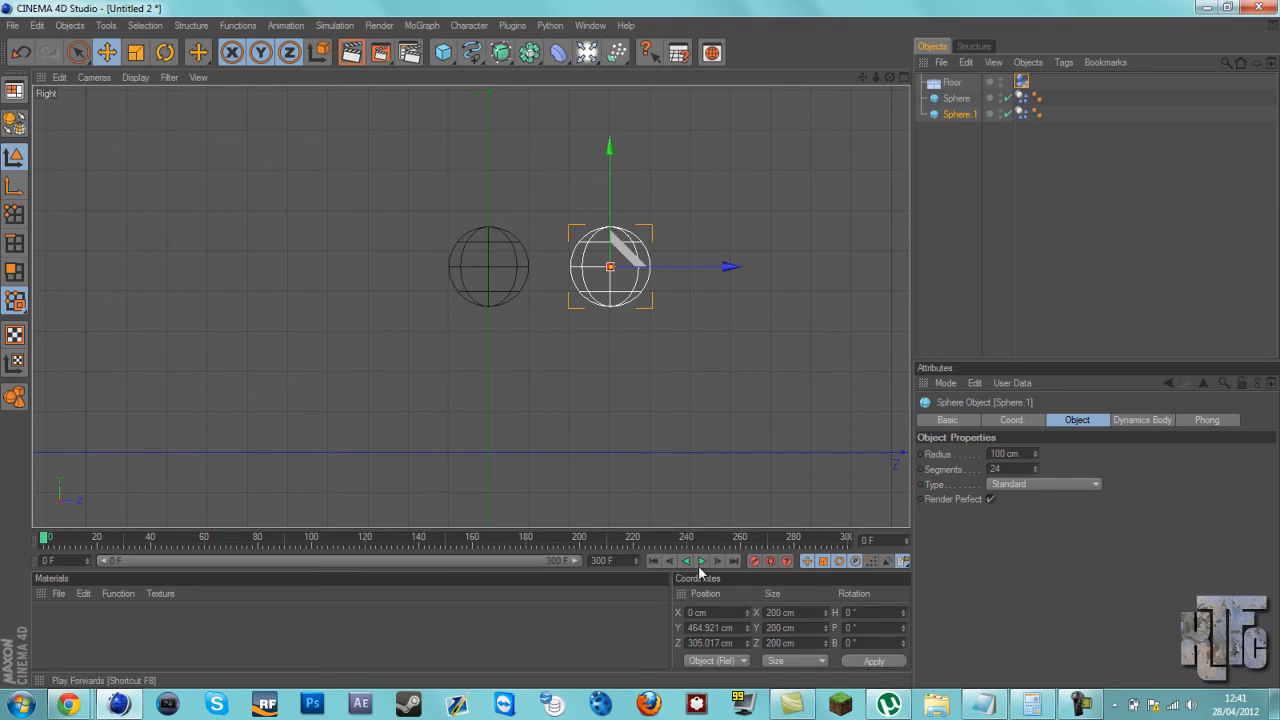
# Play the simulation in the perspective view to watch both spheres bounce, then deselect everything.
pyautogui.press('F1')
pyautogui.moveTo(889, 76); pyautogui.dragTo(854, 132)
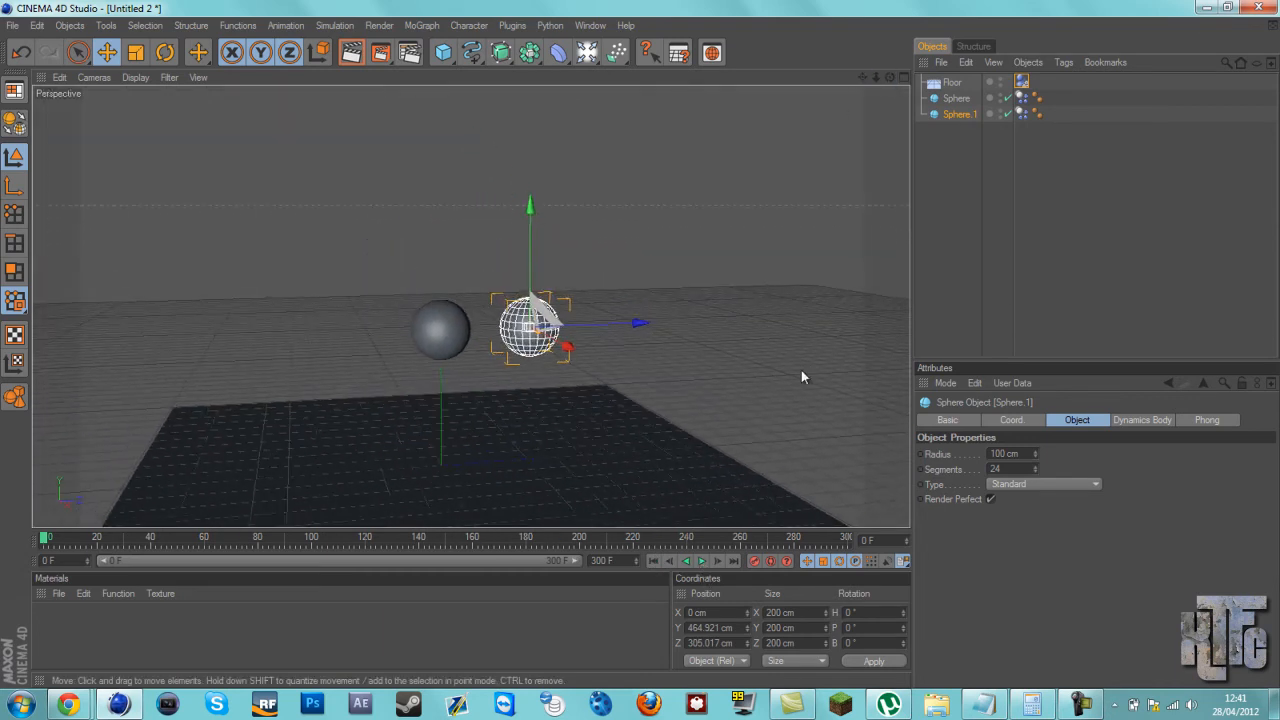
pyautogui.click(701, 560)
pyautogui.moveTo(889, 77); pyautogui.dragTo(640, 345)
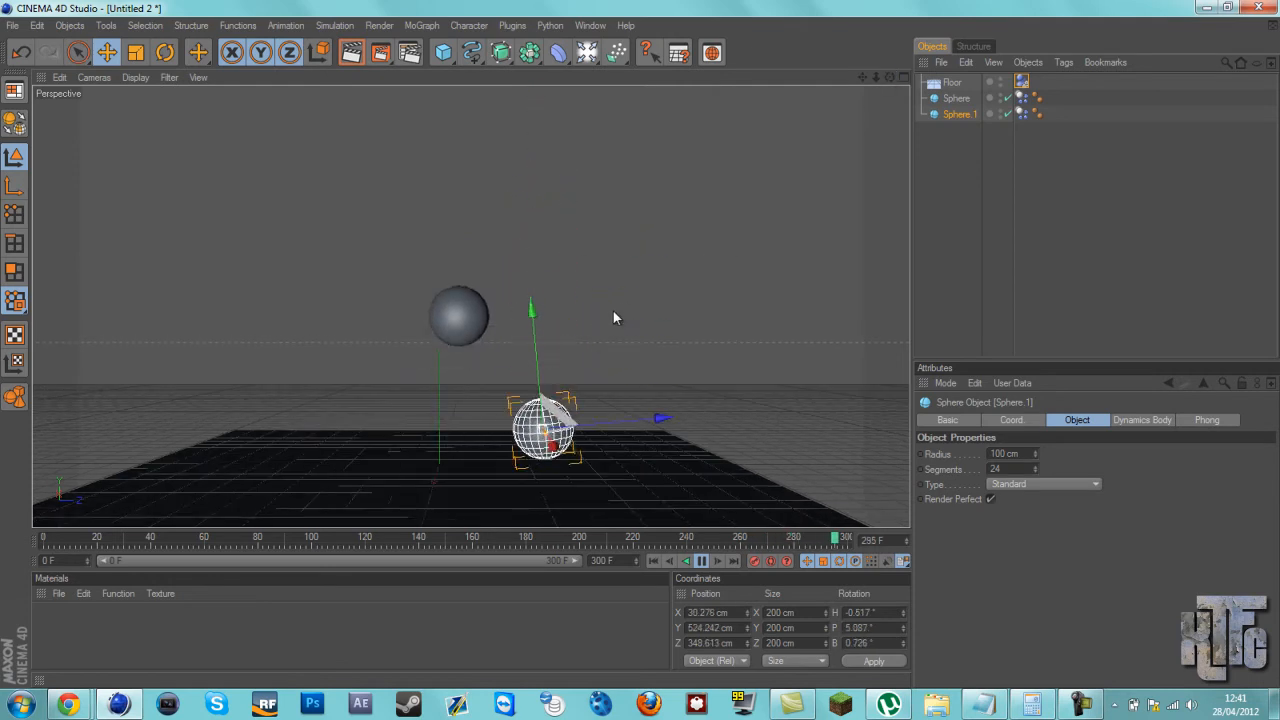
pyautogui.click(944, 194)
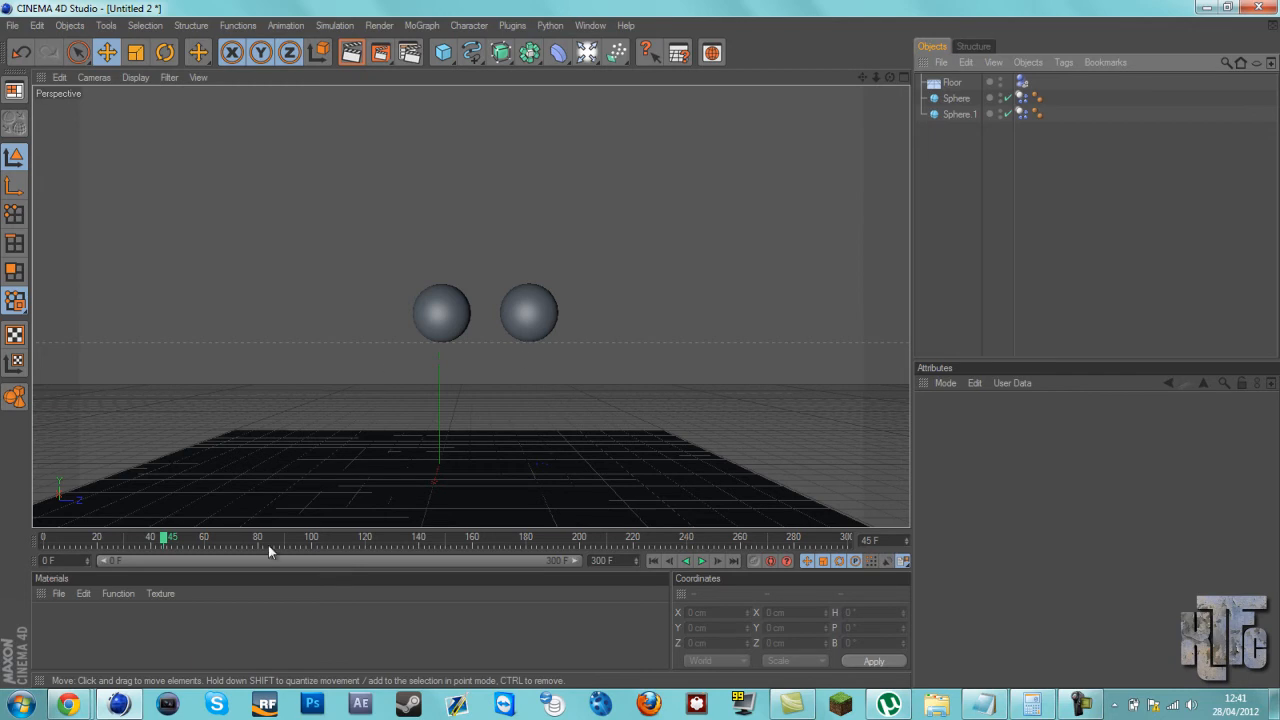
# Create a new material and load a Gradient texture into its color channel.
pyautogui.doubleClick(121, 637)
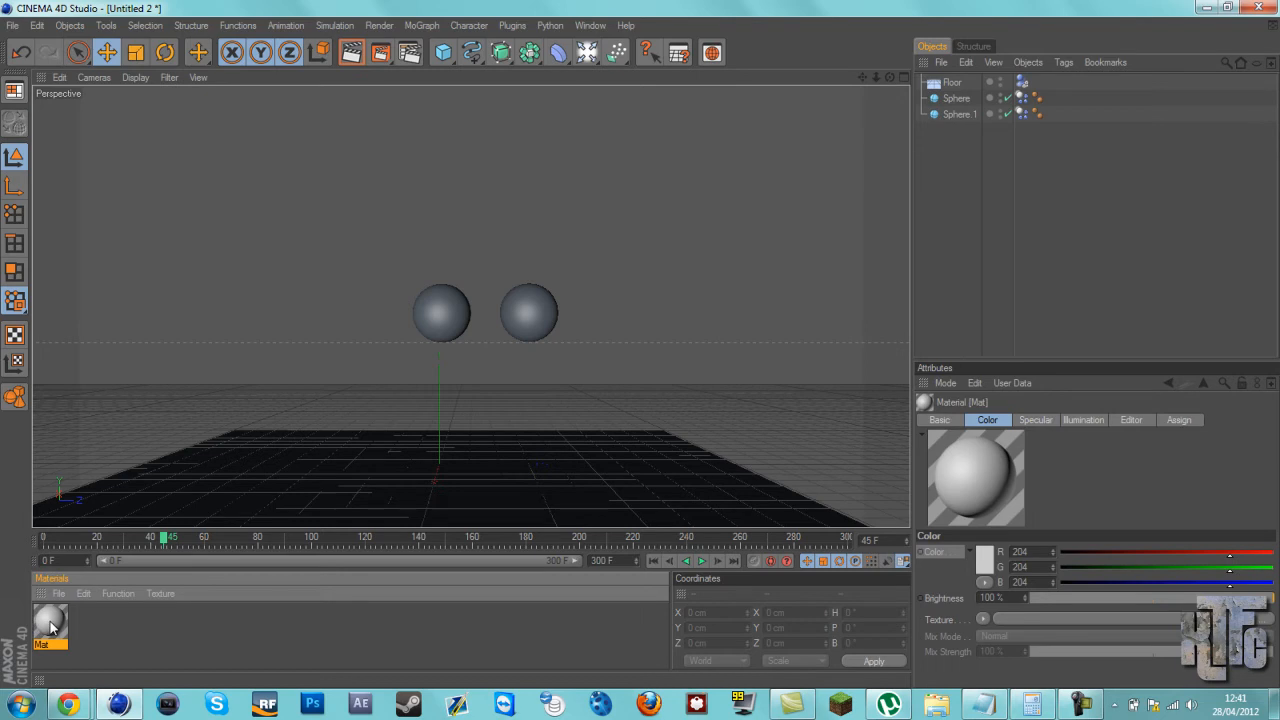
pyautogui.doubleClick(50, 625)
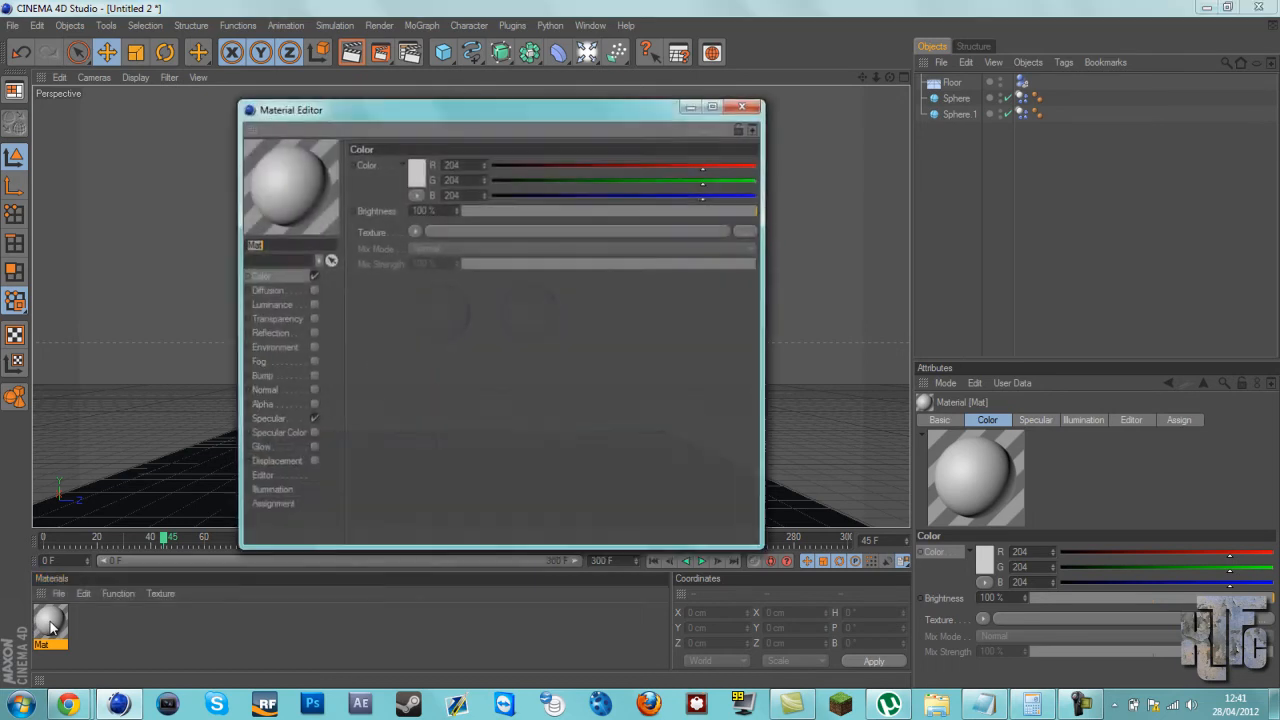
pyautogui.click(413, 230)
pyautogui.click(447, 389)
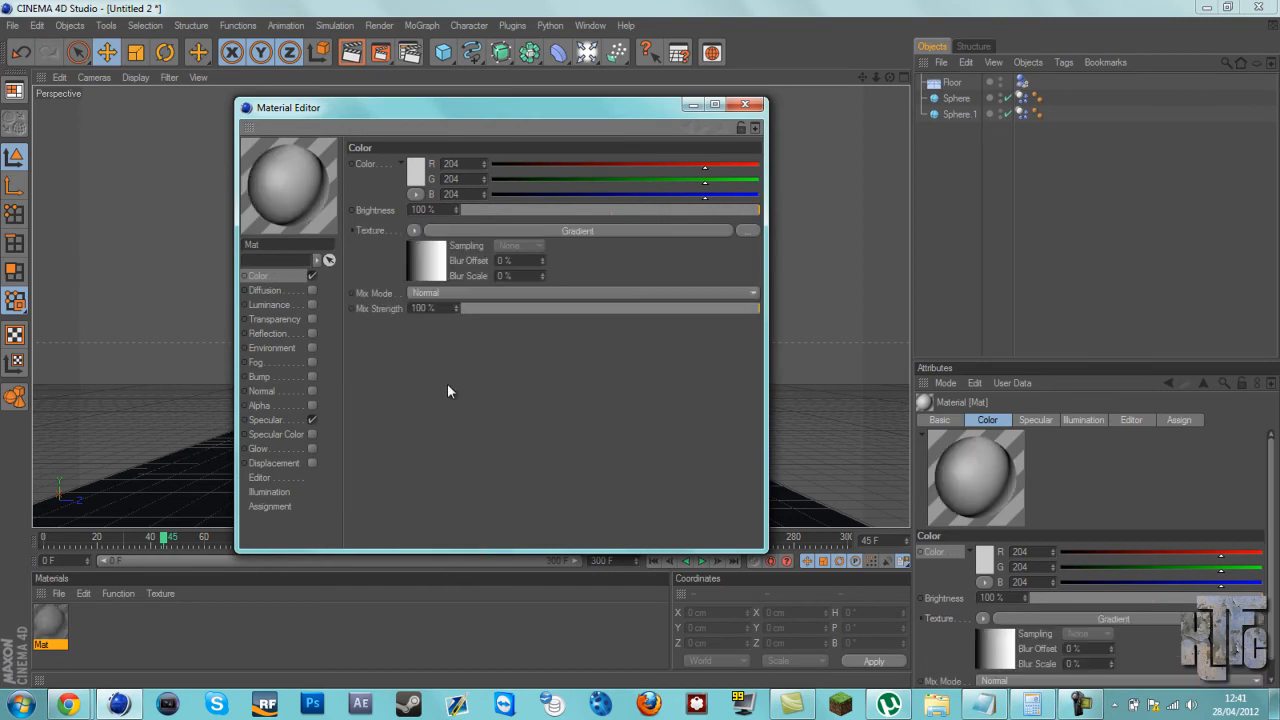
# Set the color gradient's type to 2D - V and slide its knots together to form a hard black-and-white edge.
pyautogui.click(436, 258)
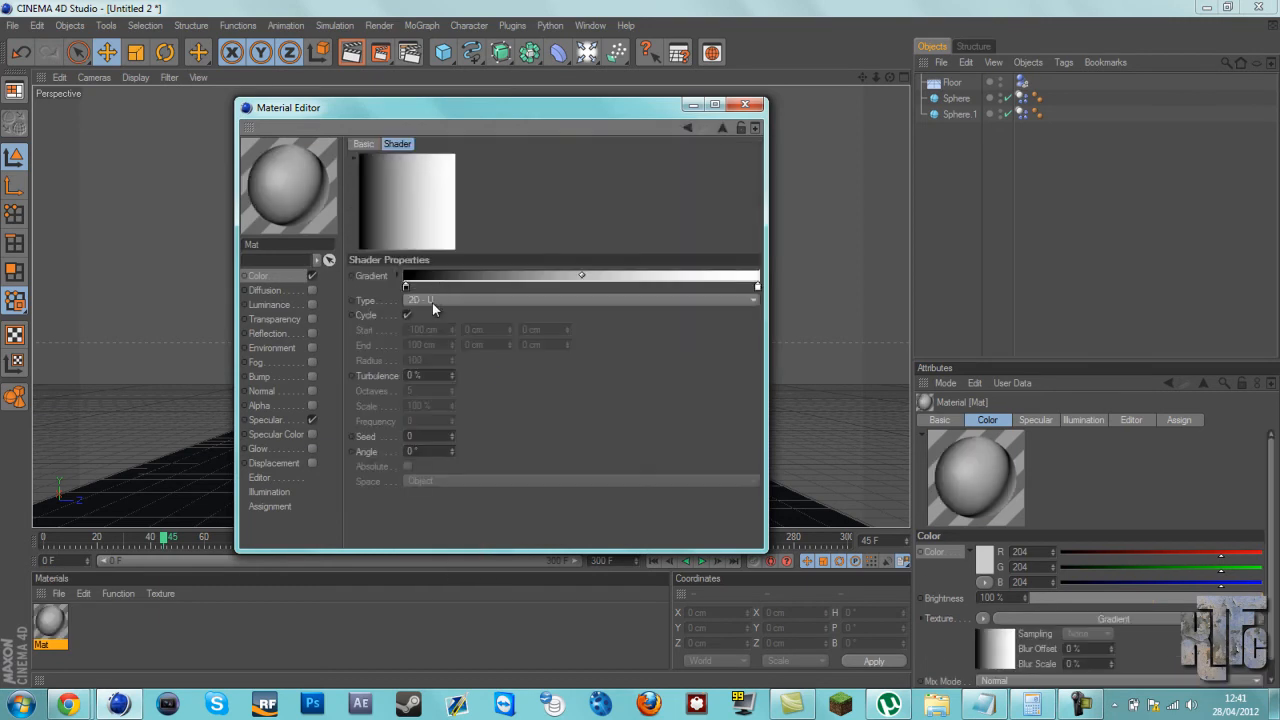
pyautogui.click(432, 303)
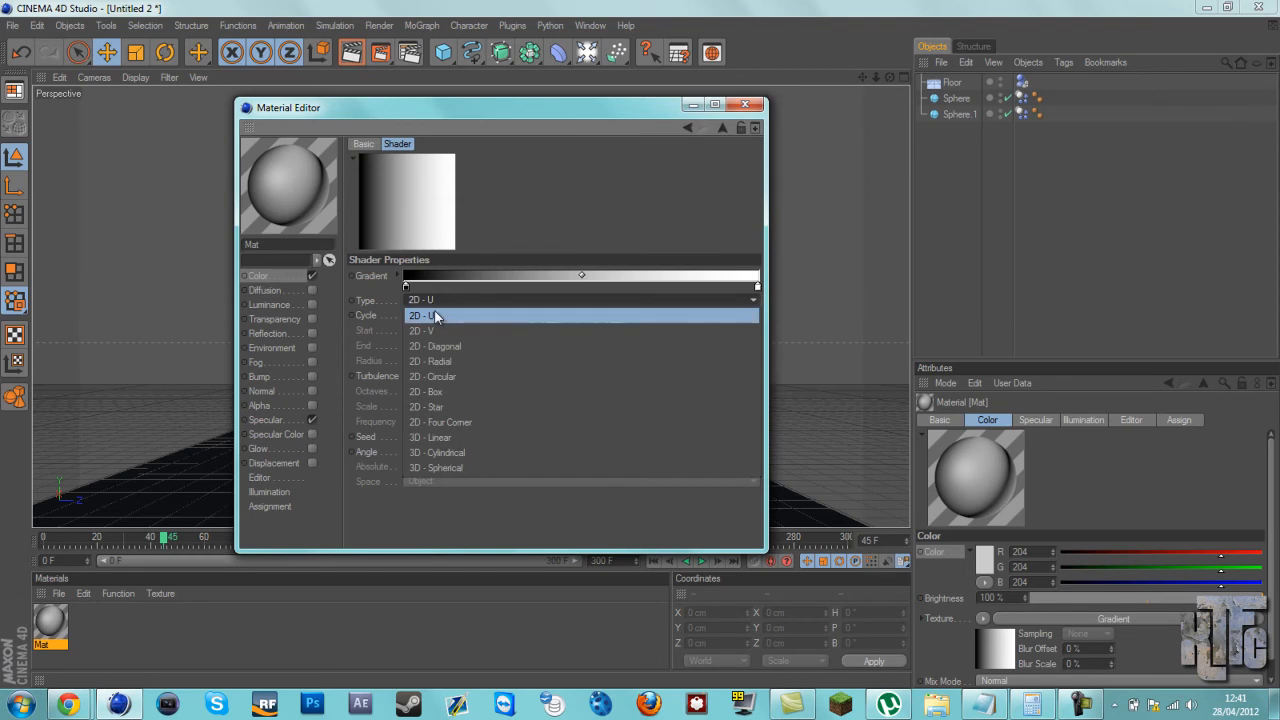
pyautogui.click(435, 330)
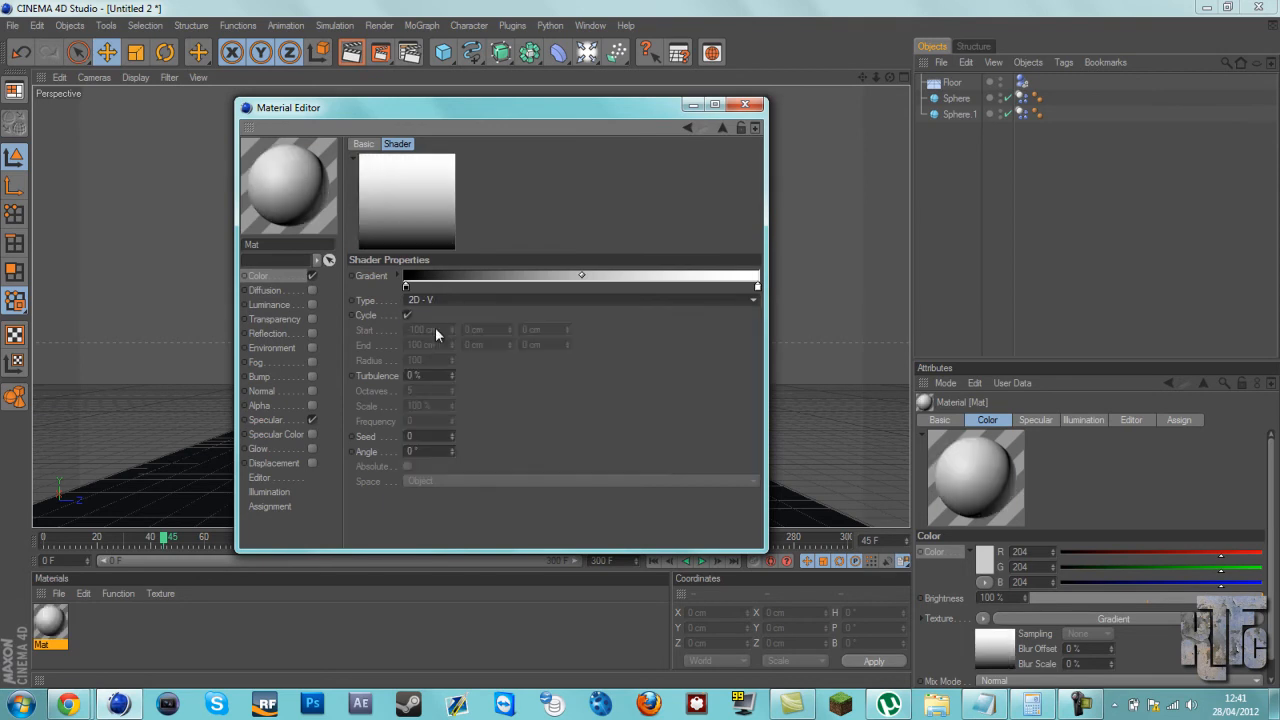
pyautogui.moveTo(756, 287); pyautogui.dragTo(472, 290)
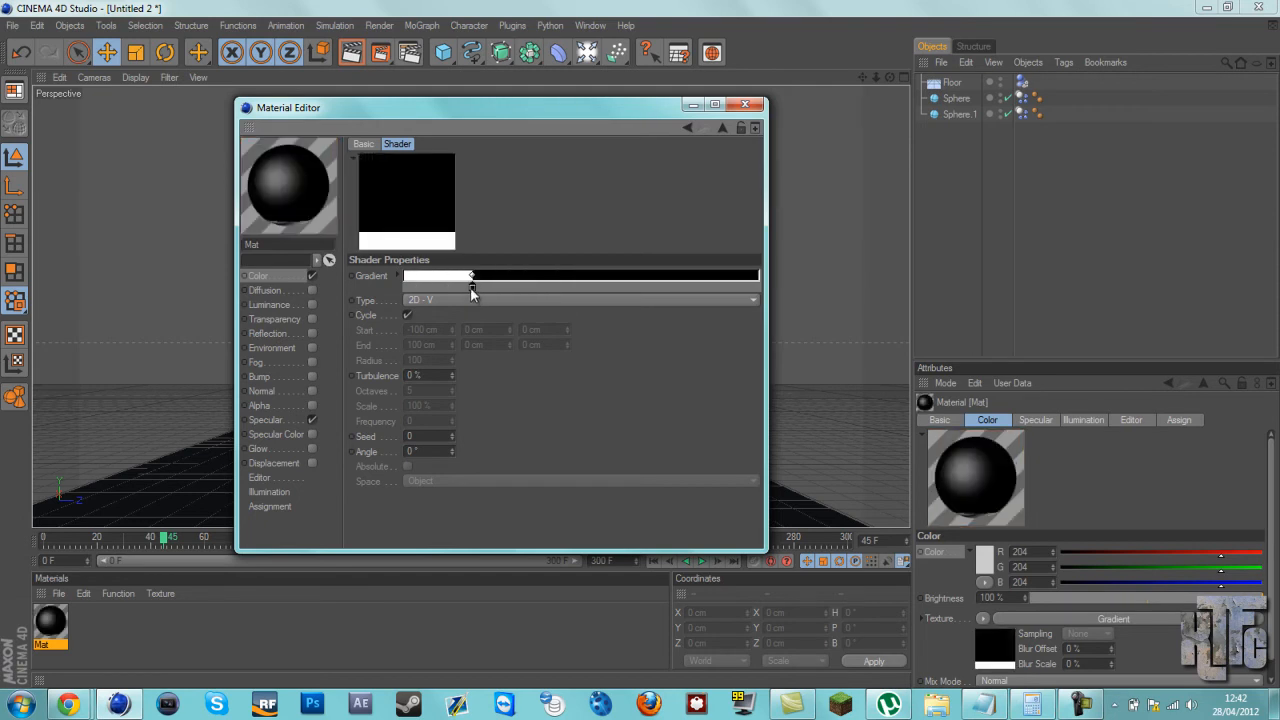
pyautogui.moveTo(473, 288); pyautogui.dragTo(512, 290)
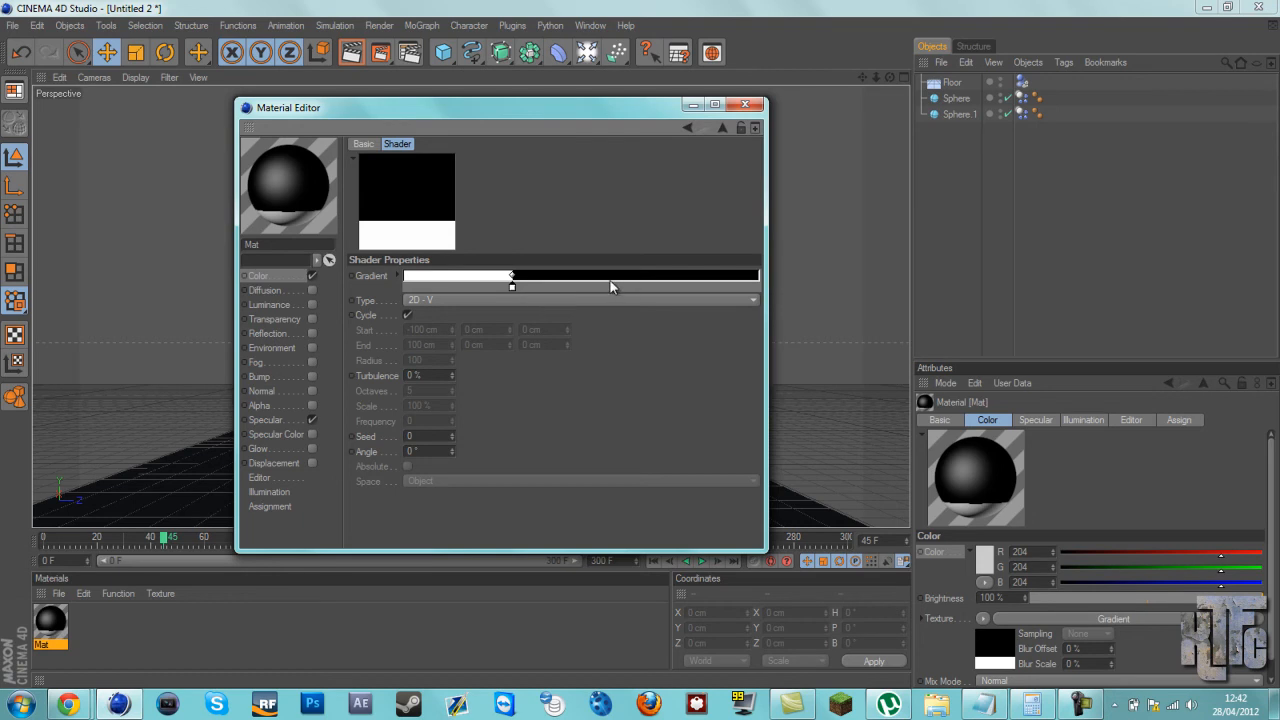
# Double the gradient's knots and reposition them to form a narrow black band in the white area.
pyautogui.rightClick(610, 284)
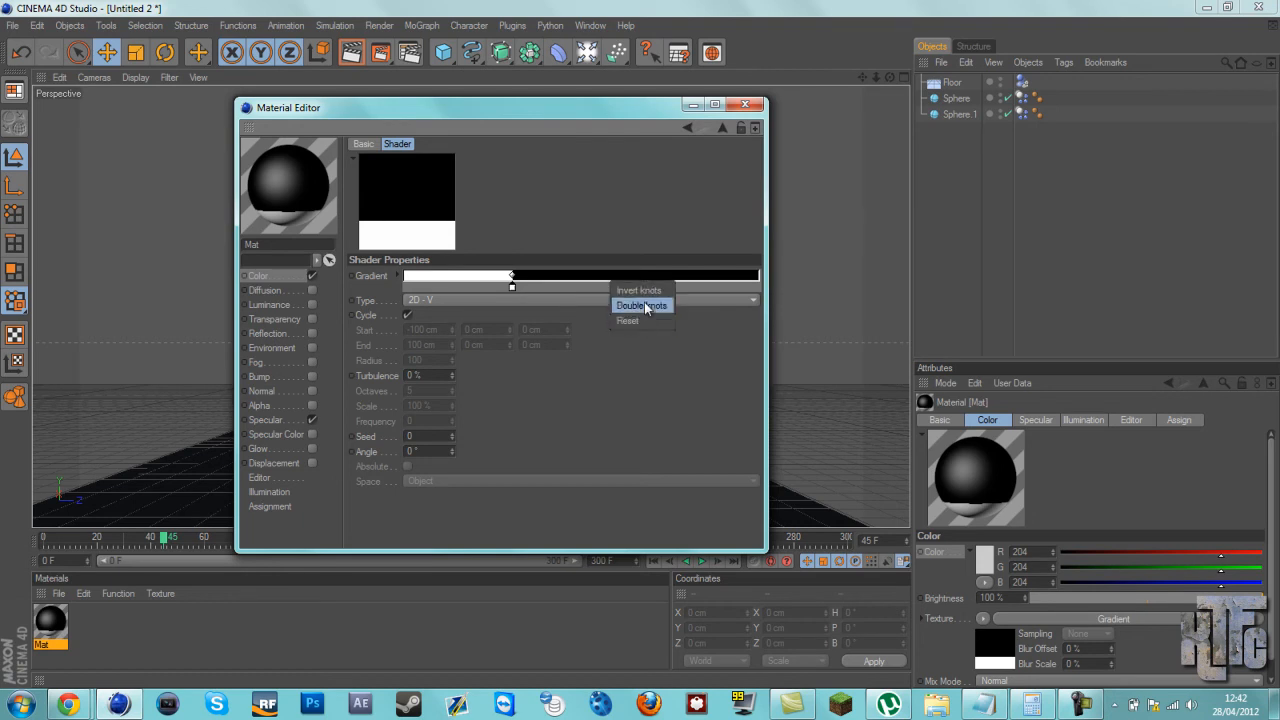
pyautogui.click(604, 286)
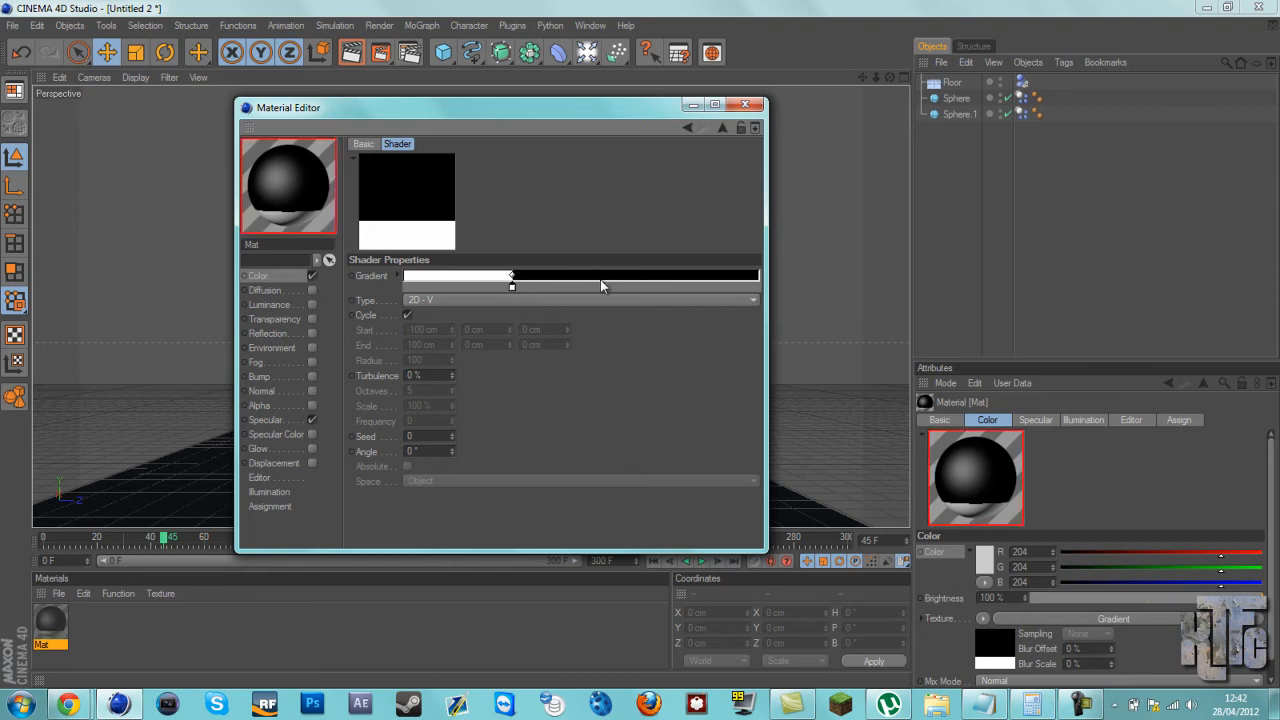
pyautogui.rightClick(721, 277)
pyautogui.click(707, 289)
pyautogui.rightClick(707, 289)
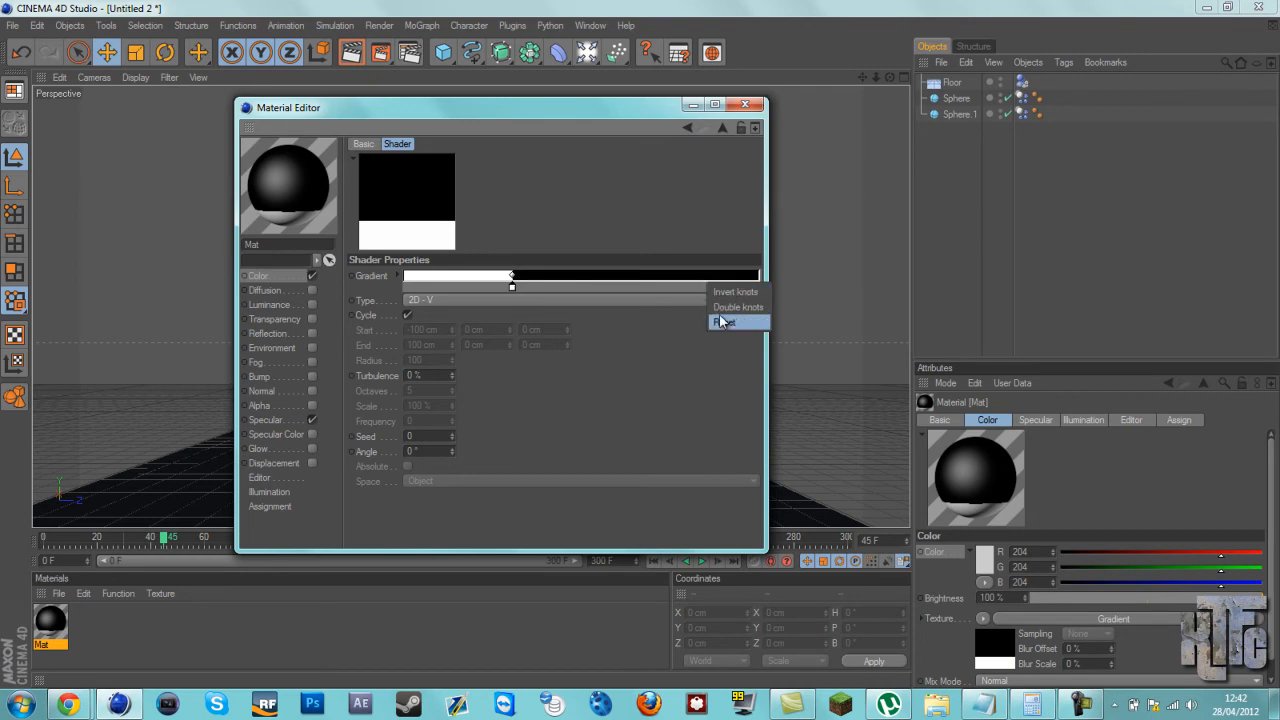
pyautogui.click(723, 308)
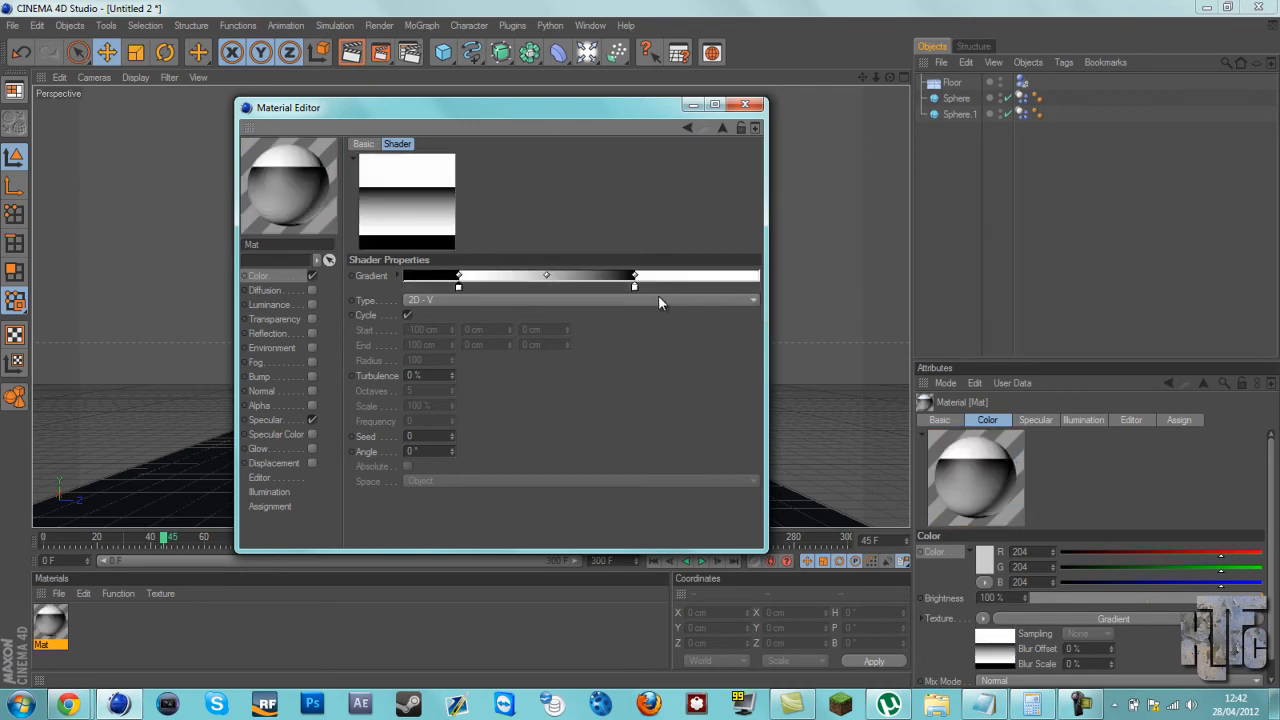
pyautogui.moveTo(636, 290); pyautogui.dragTo(494, 289)
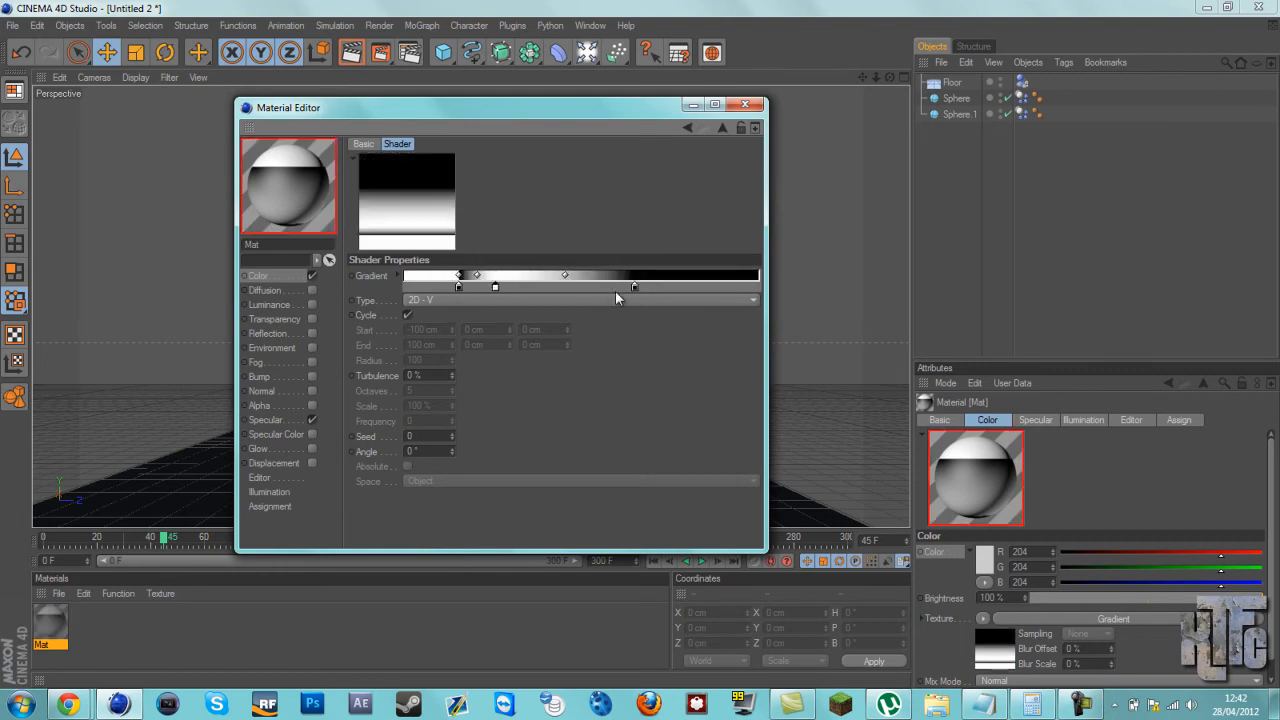
pyautogui.keyDown('ctrl'); pyautogui.moveTo(637, 288); pyautogui.dragTo(496, 289); pyautogui.keyUp('ctrl')
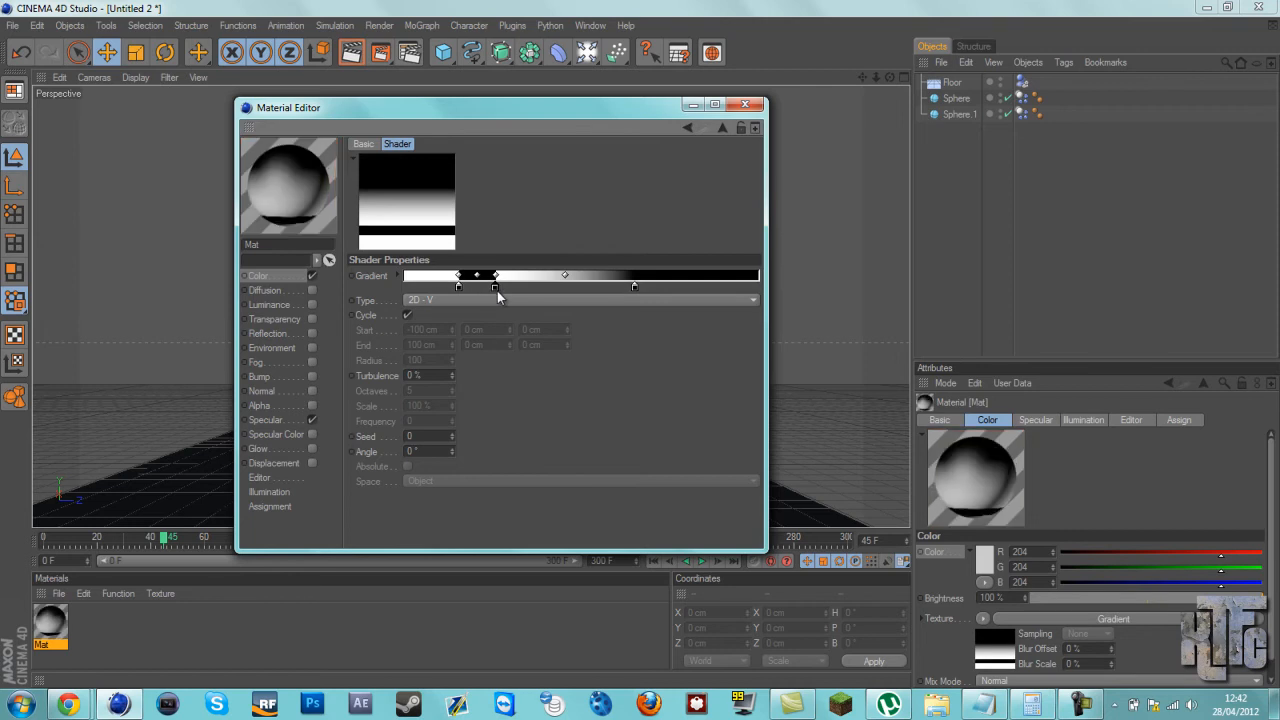
# Replace the gradient material with the Candy Orange preset from the Greyscalegorilla Textures library.
pyautogui.click(745, 104)
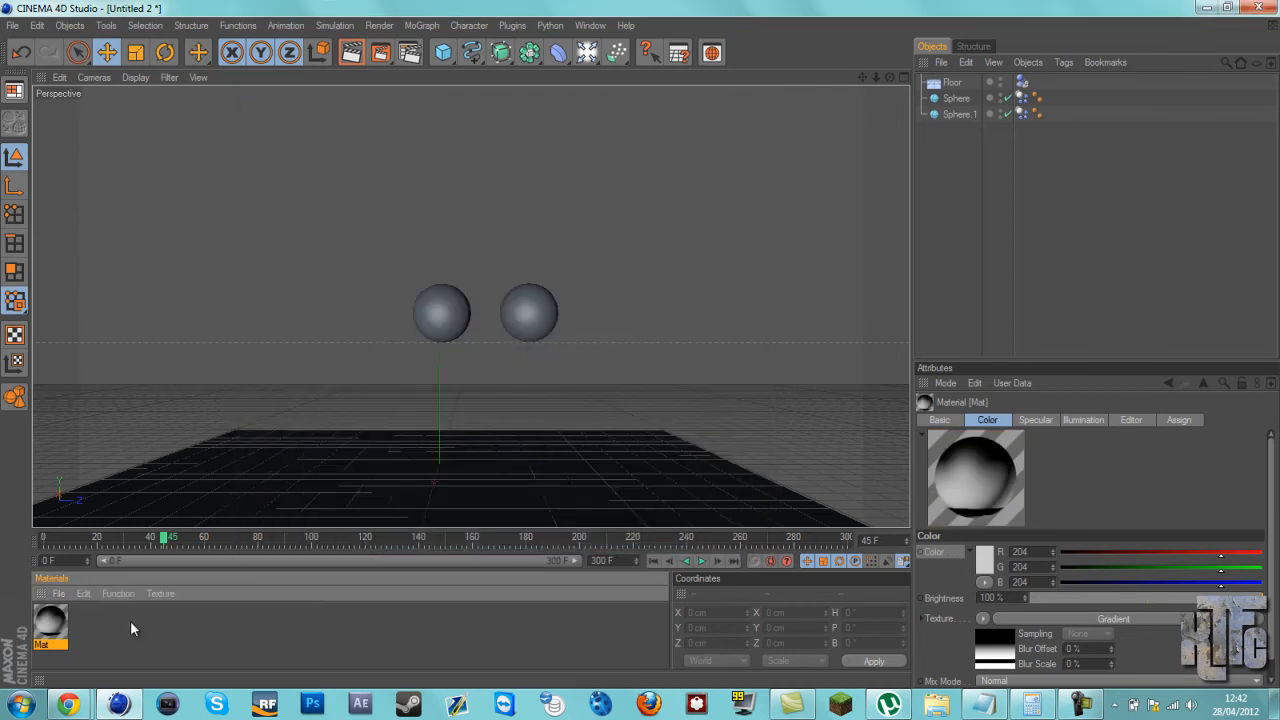
pyautogui.press('Delete')
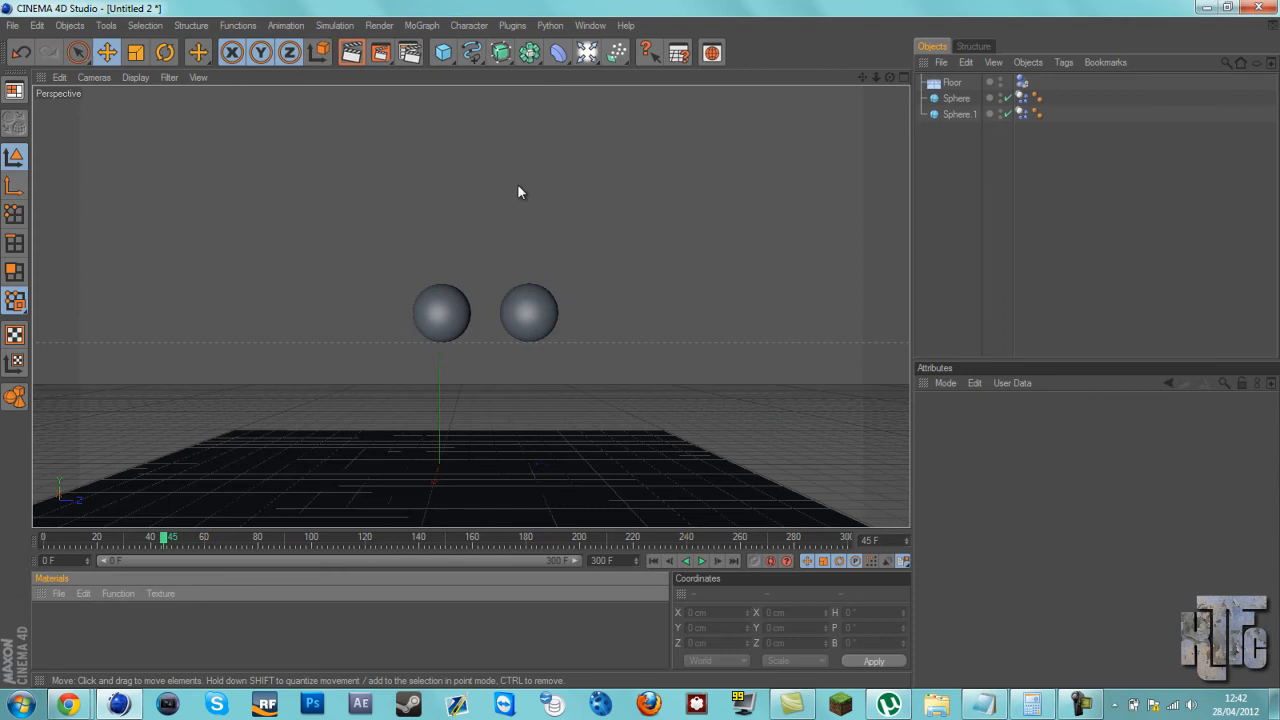
pyautogui.click(711, 52)
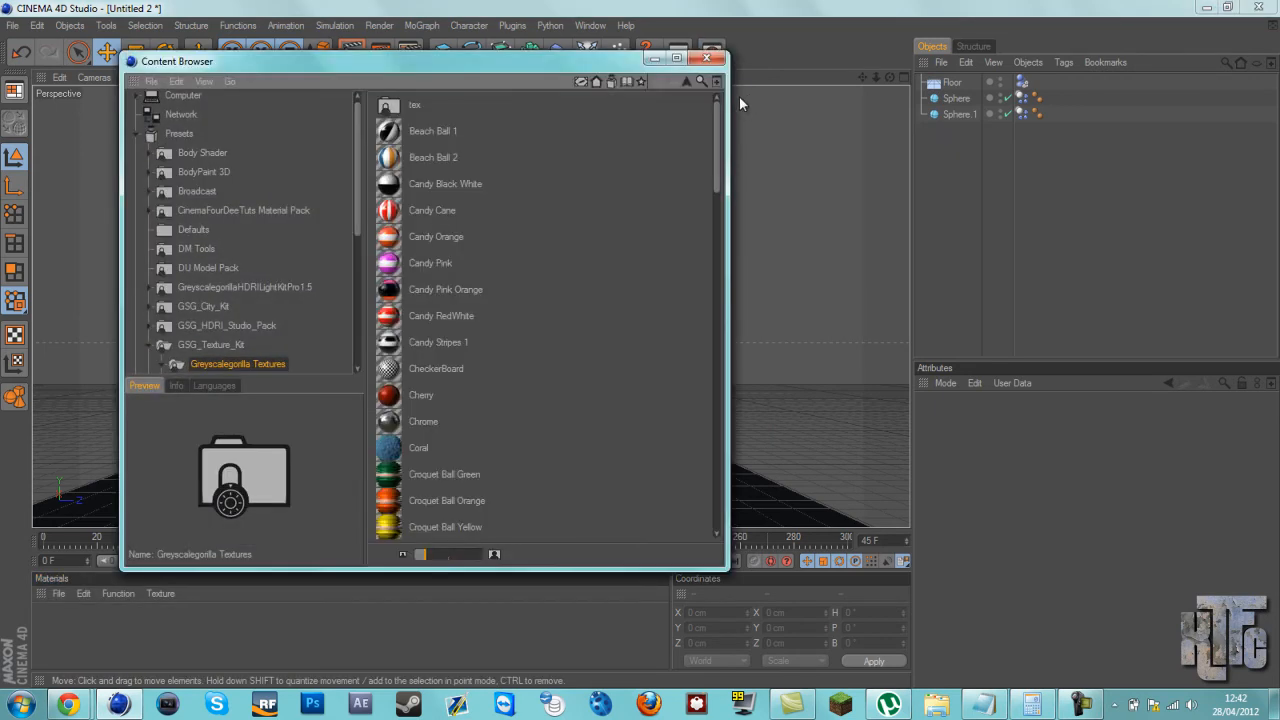
pyautogui.click(433, 236)
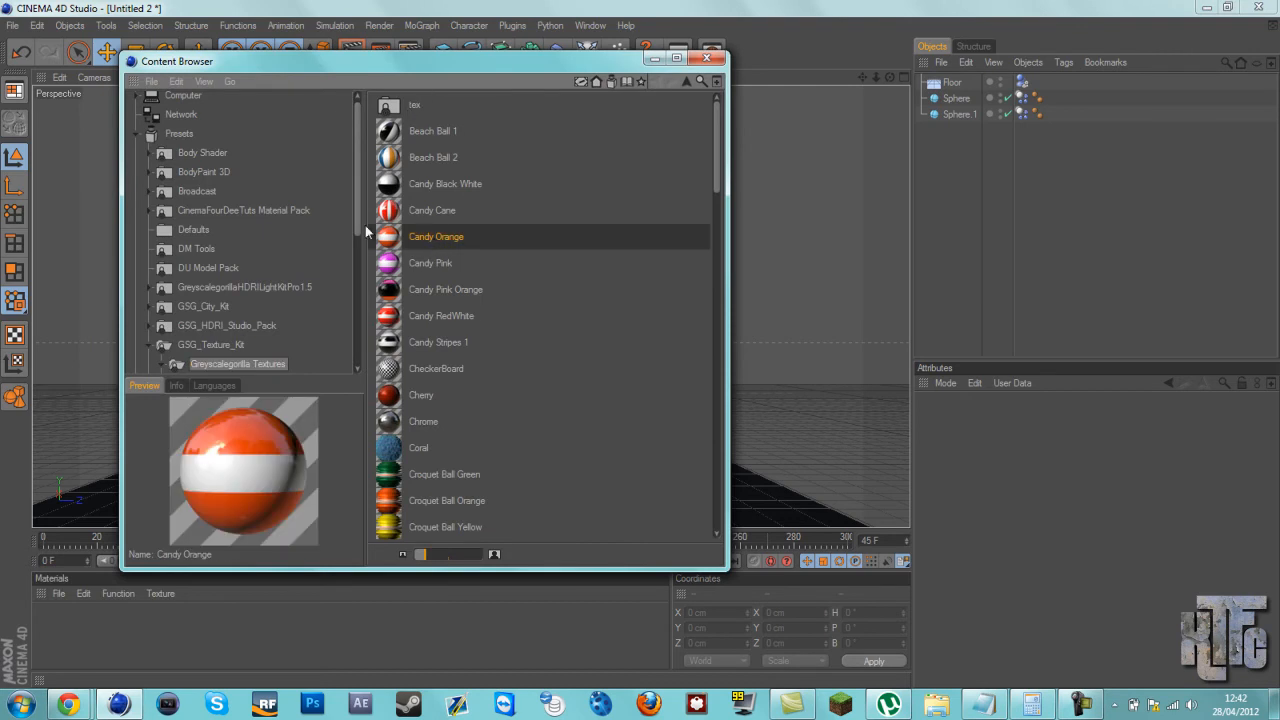
pyautogui.click(408, 187)
pyautogui.click(410, 211)
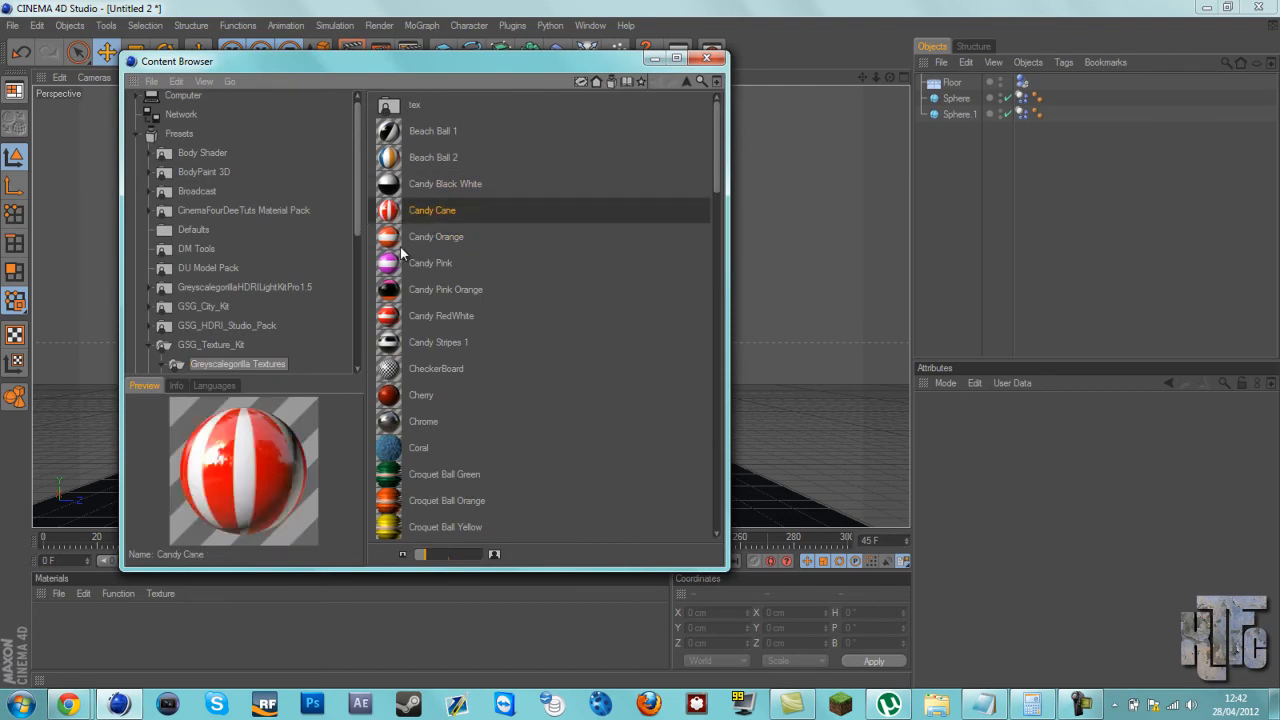
pyautogui.click(413, 236)
pyautogui.click(413, 263)
pyautogui.moveTo(413, 238); pyautogui.dragTo(150, 625)
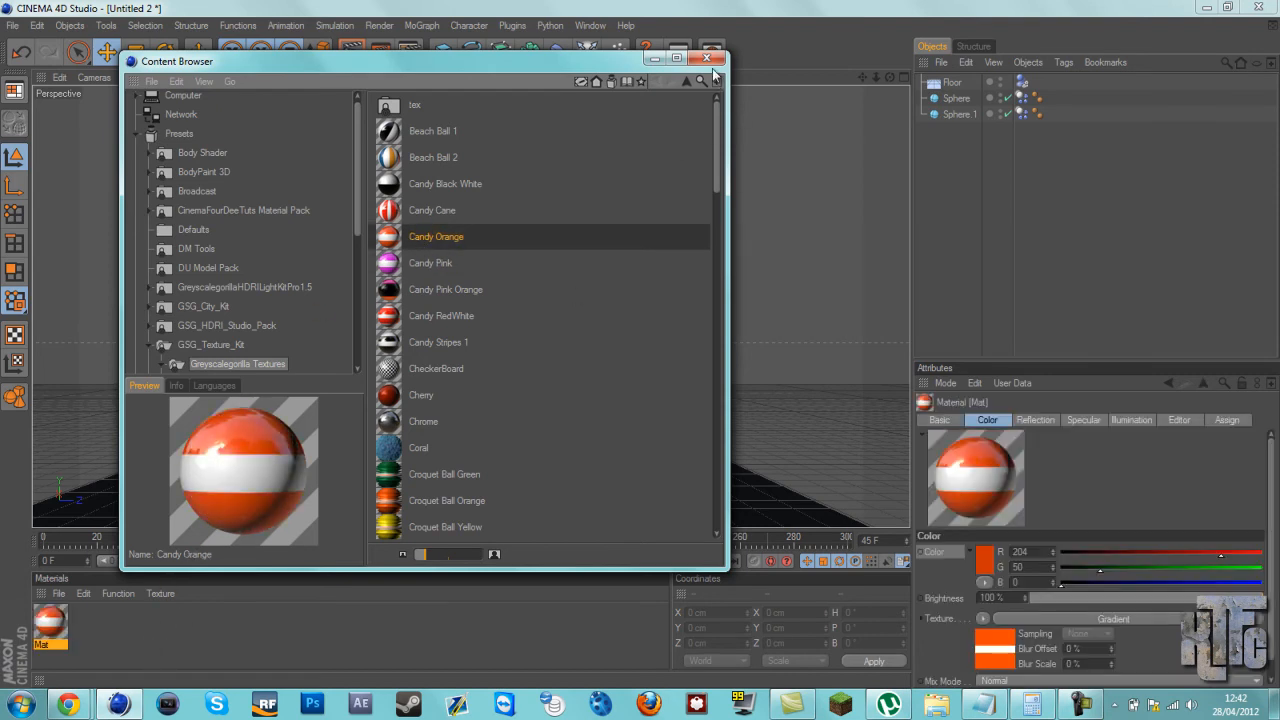
pyautogui.click(692, 100)
pyautogui.click(704, 61)
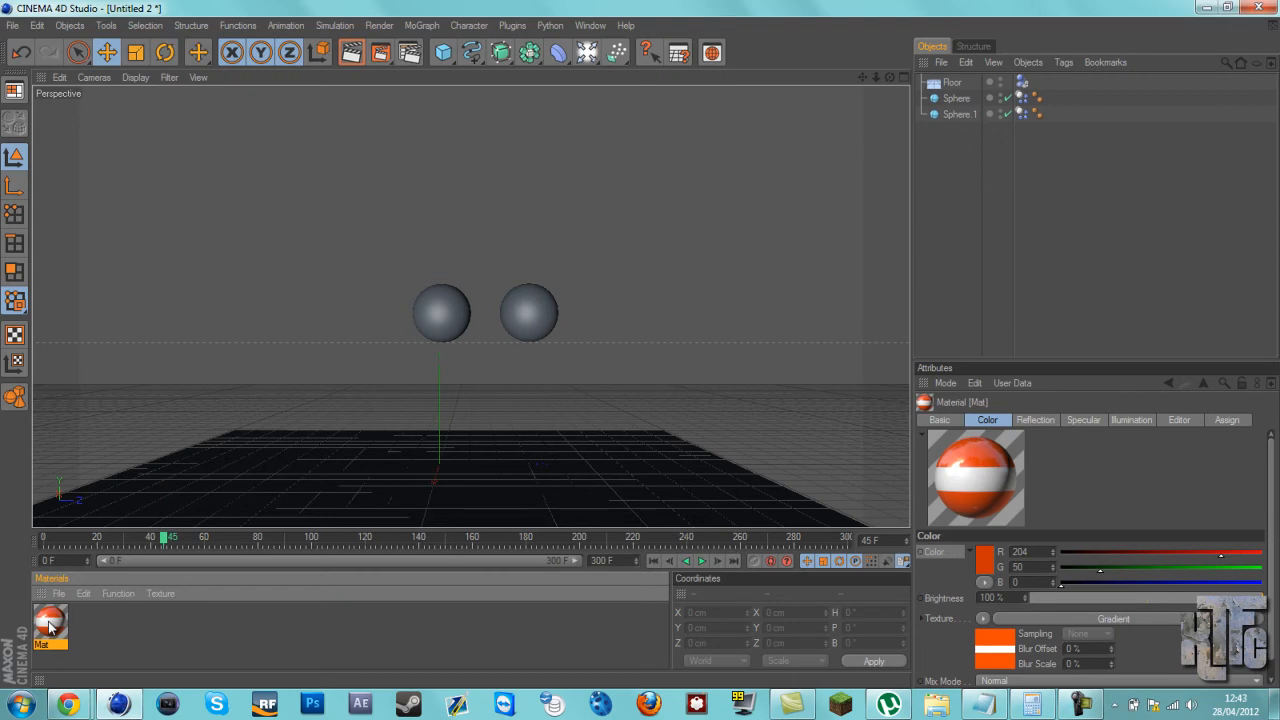
# Apply the Candy Orange material to the first sphere only, removing its texture tag from Sphere.1.
pyautogui.moveTo(50, 622); pyautogui.dragTo(1056, 116)
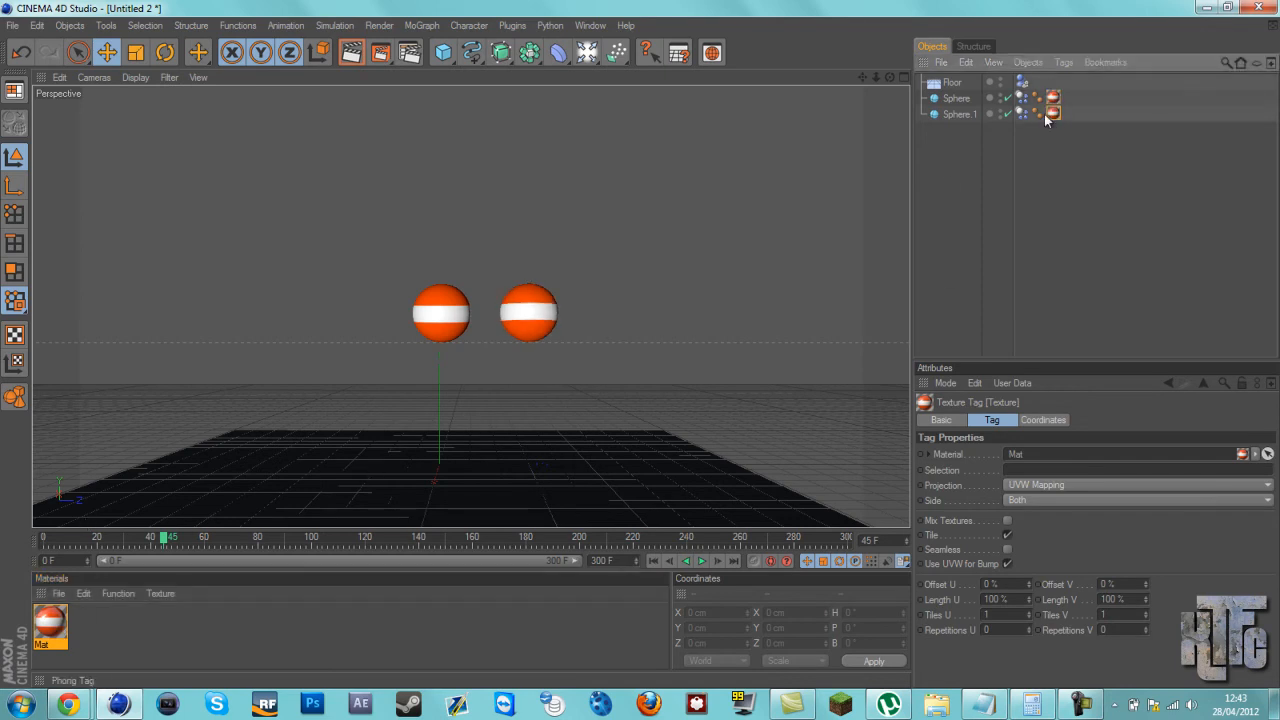
pyautogui.press('Delete')
# Rename the striped sphere as "Sphere 1" and its plain copy as "Sphere 2".
pyautogui.click(953, 100)
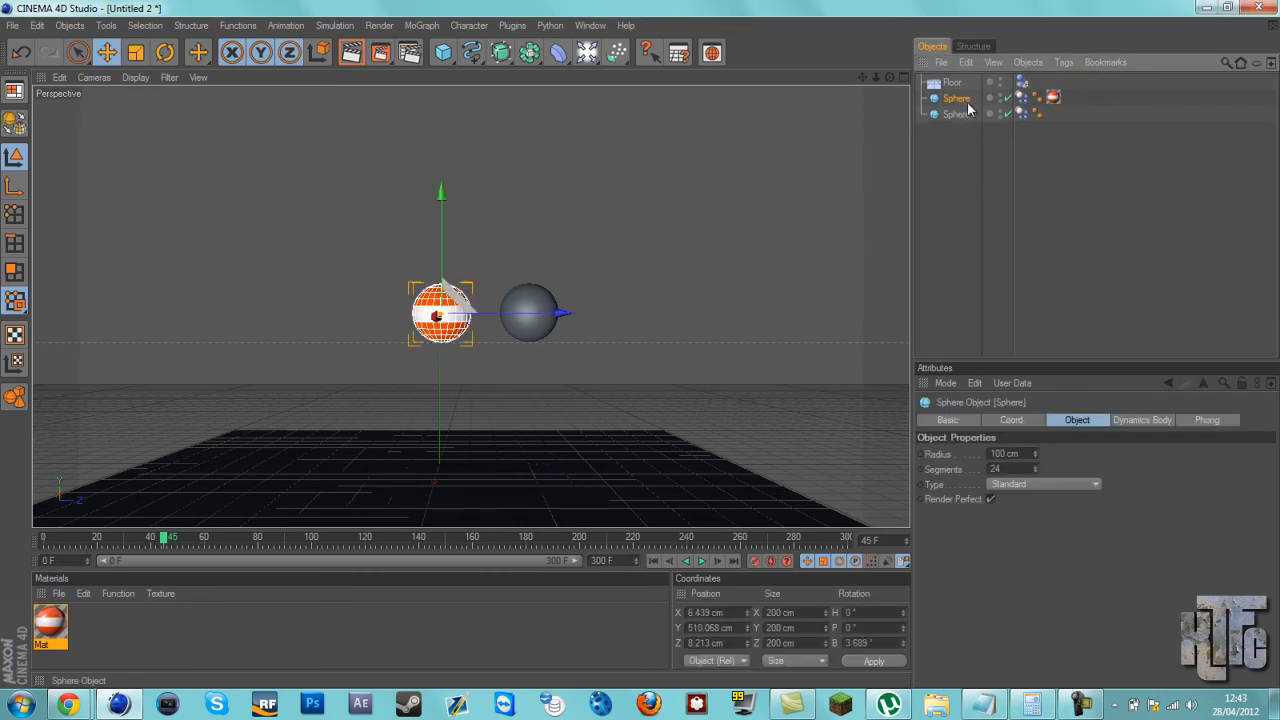
pyautogui.doubleClick(962, 99)
pyautogui.write('.1')
pyautogui.press('Return')
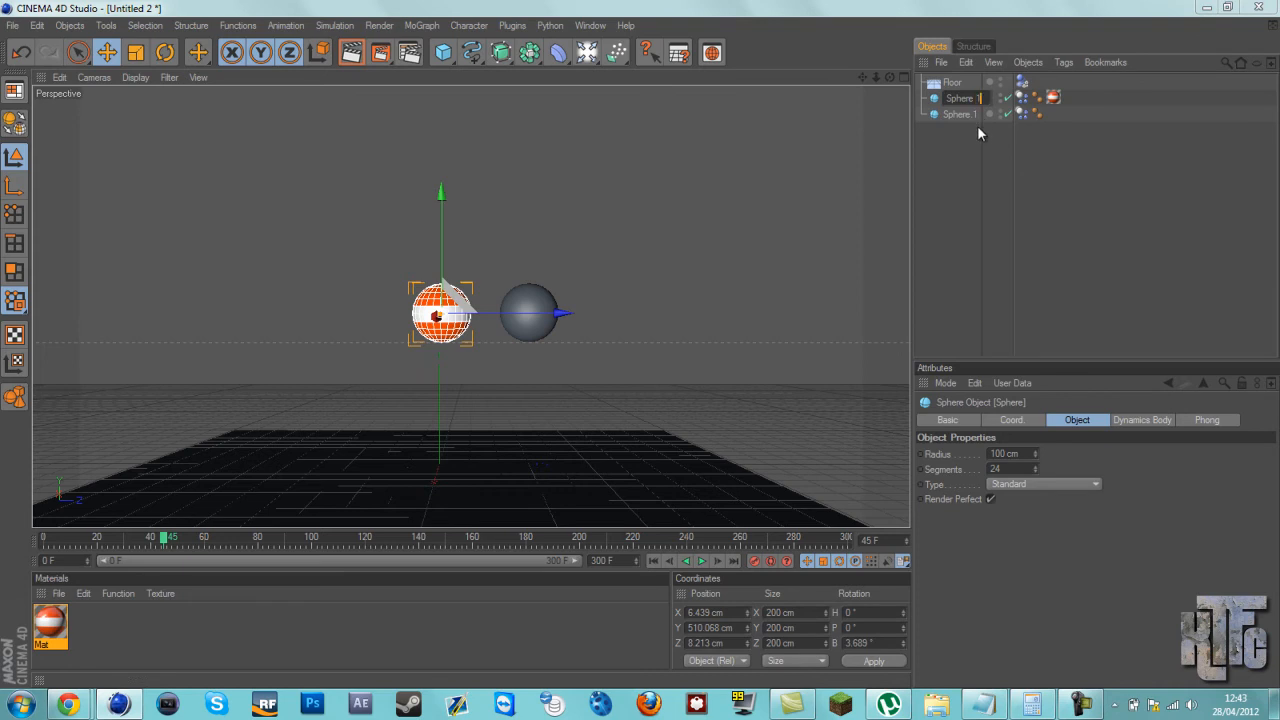
pyautogui.doubleClick(976, 114)
pyautogui.click(979, 114)
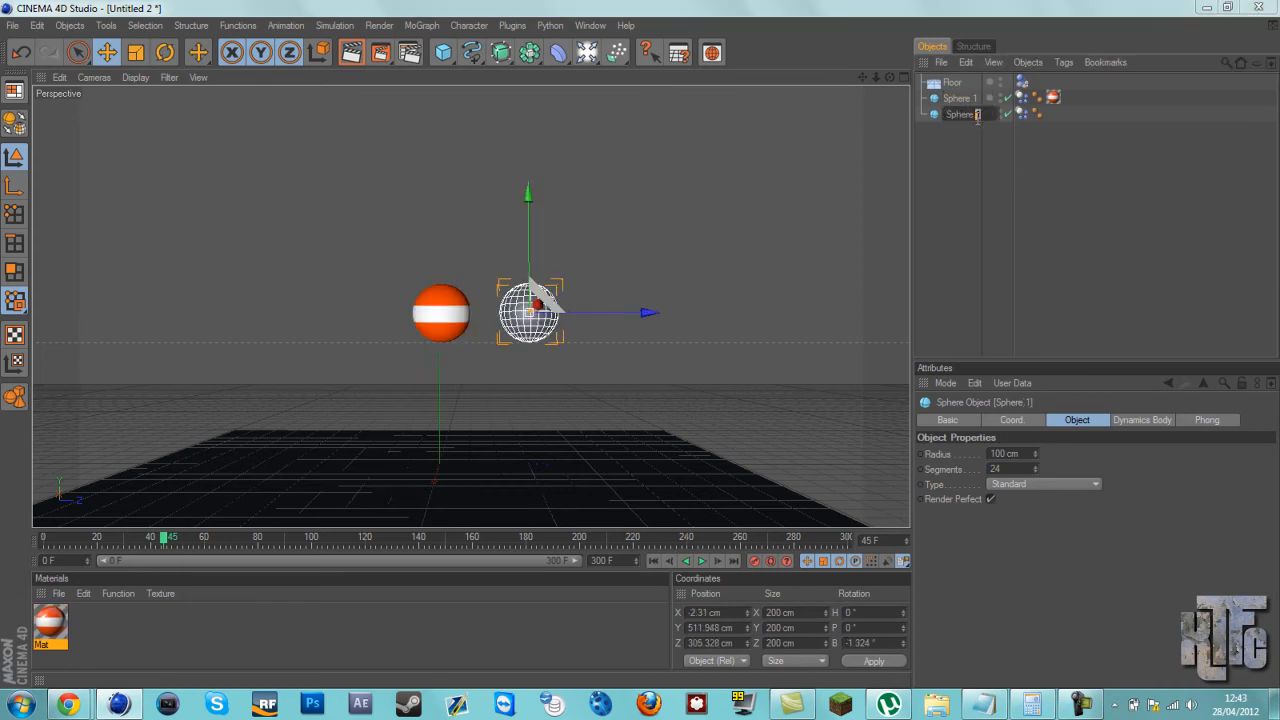
pyautogui.write('2')
pyautogui.press('Return')
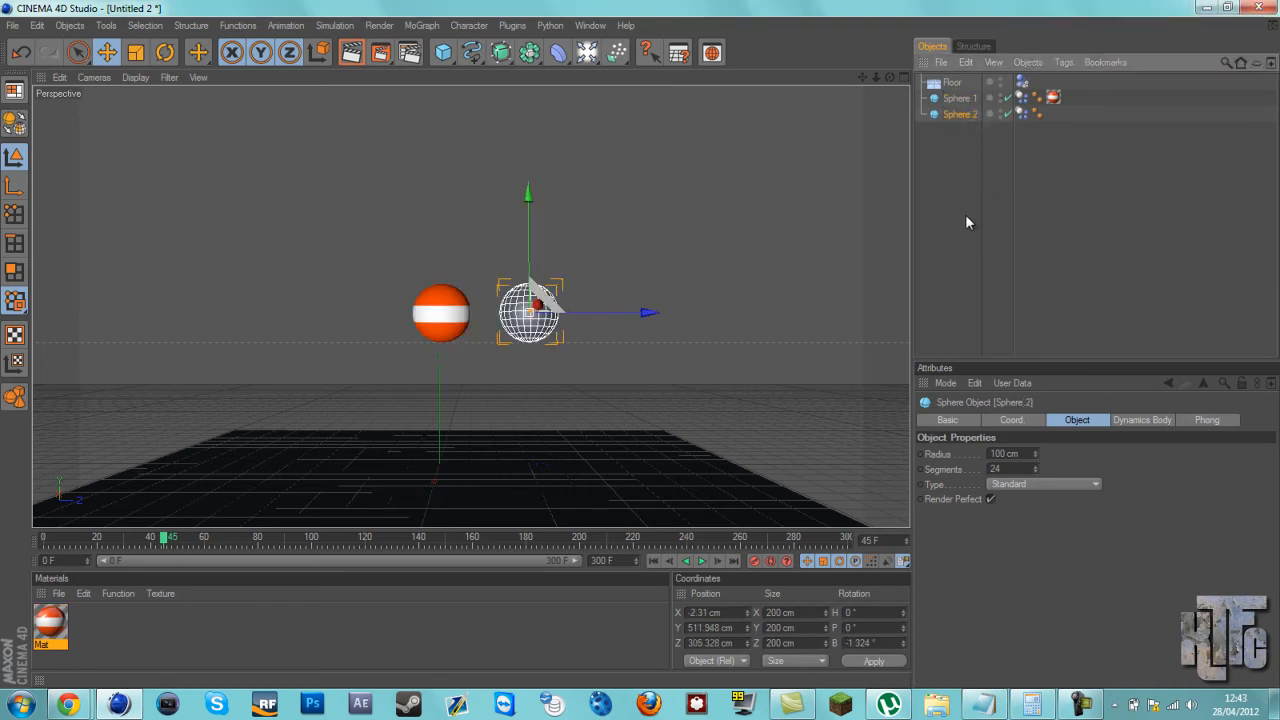
pyautogui.doubleClick(976, 114)
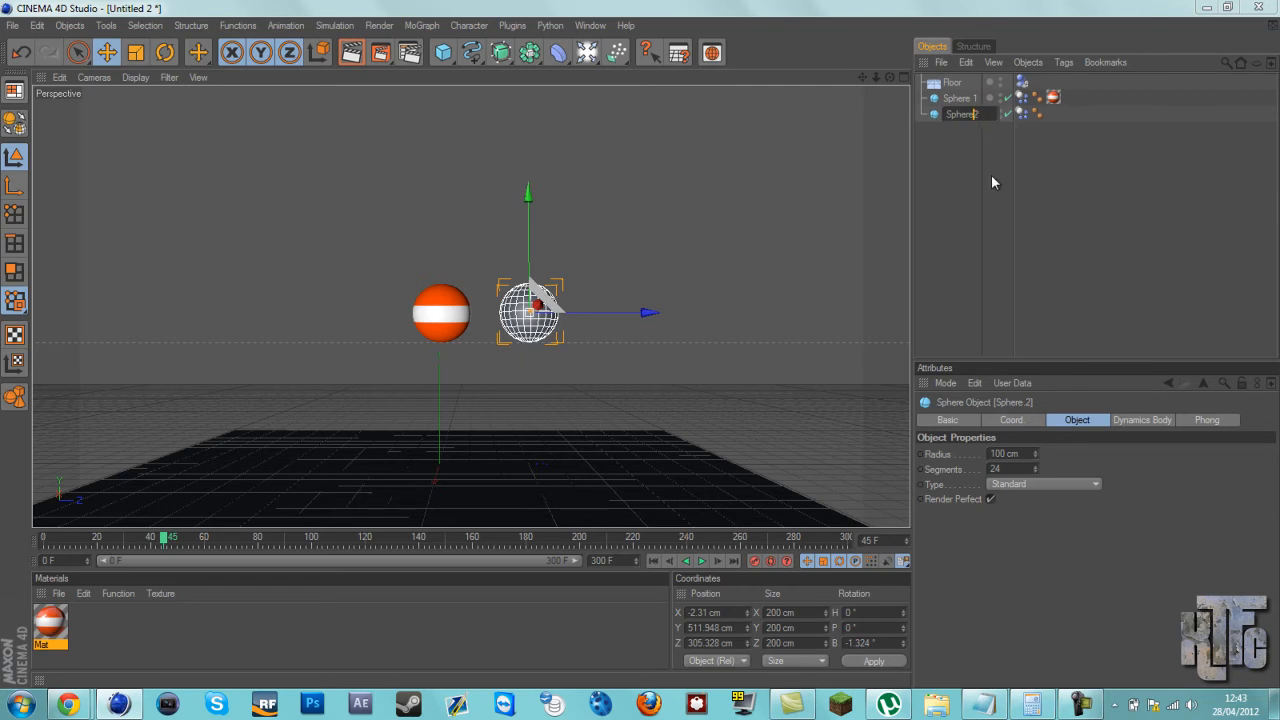
pyautogui.press('Return')
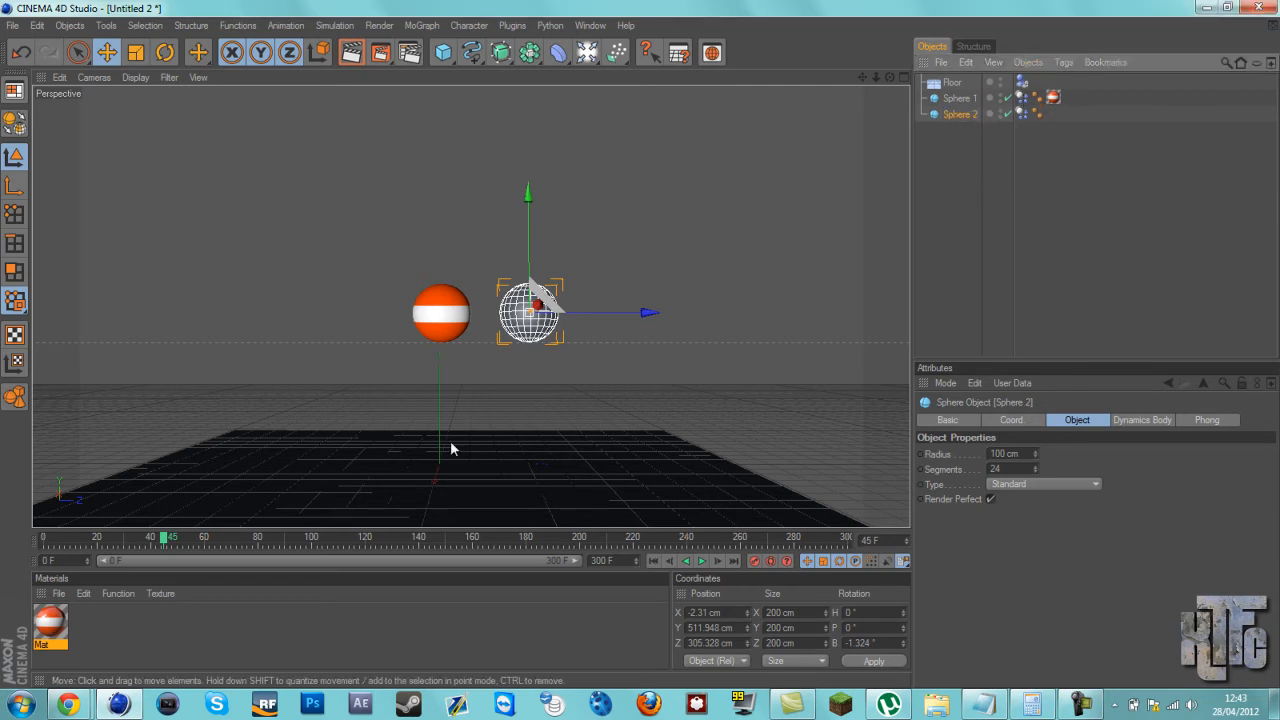
# Duplicate the orange striped material and apply the copy to Sphere 2.
pyautogui.doubleClick(52, 624)
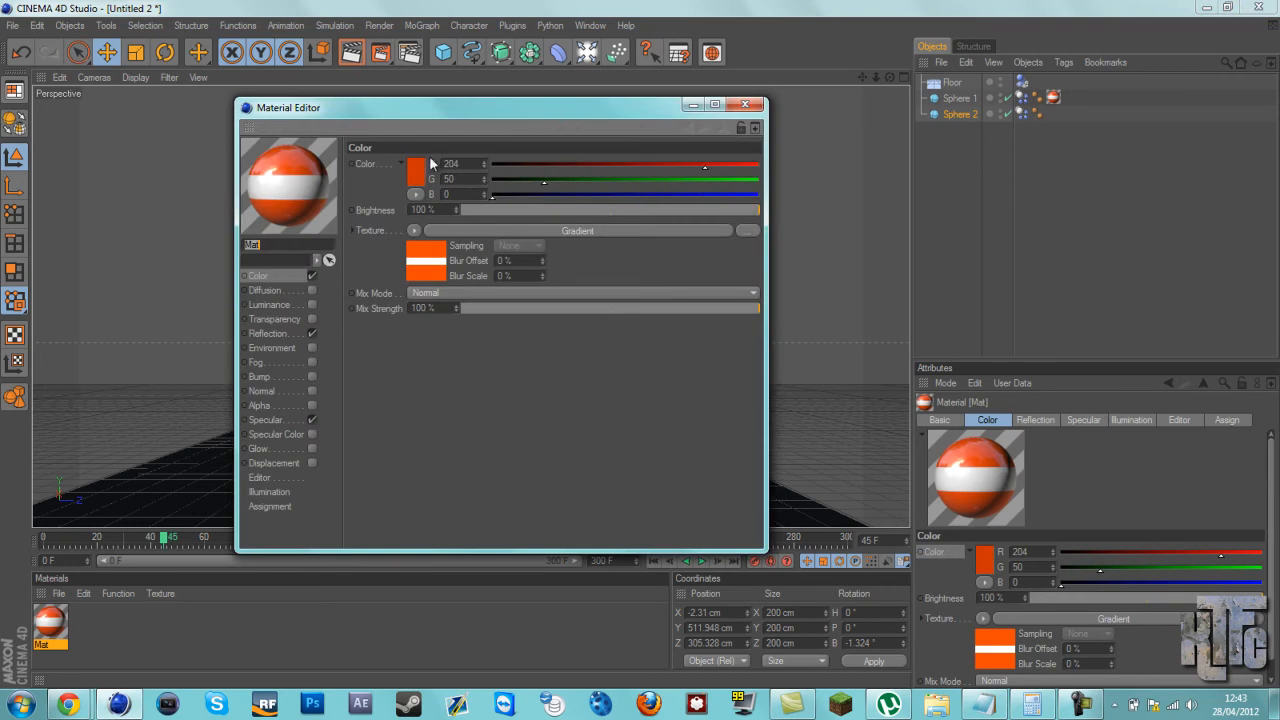
pyautogui.click(745, 104)
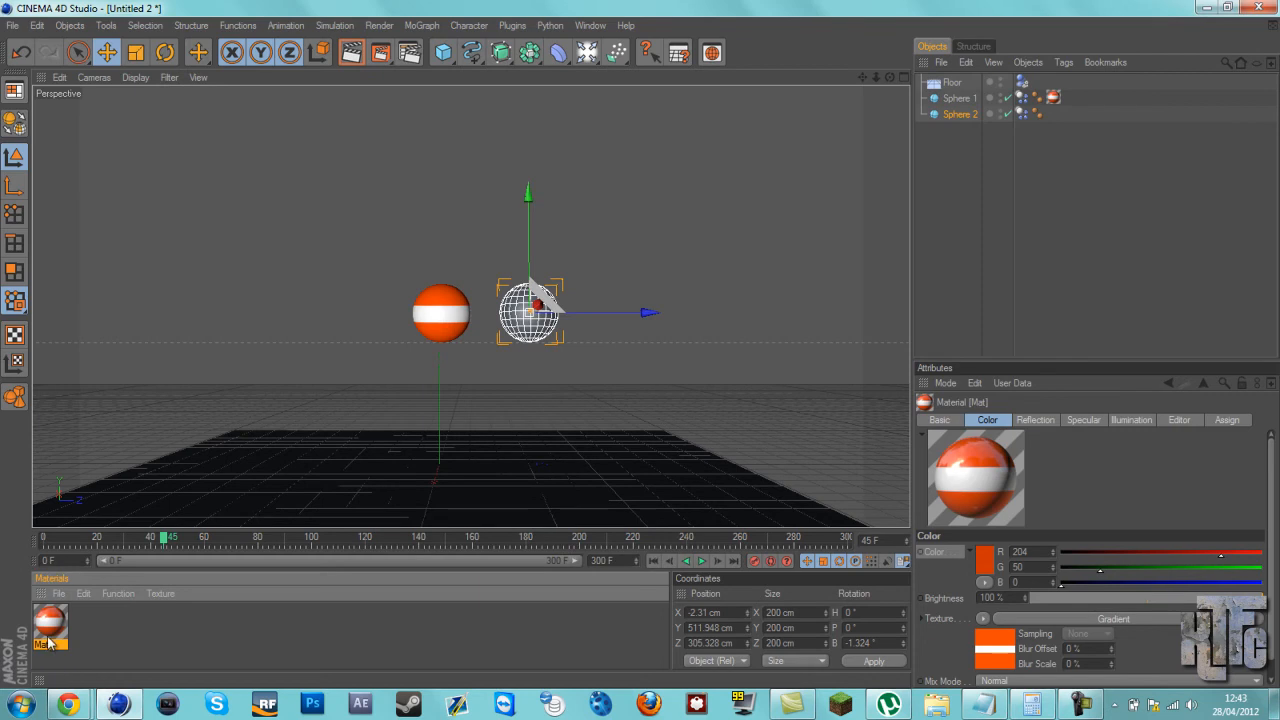
pyautogui.keyDown('ctrl'); pyautogui.moveTo(52, 640); pyautogui.dragTo(86, 627); pyautogui.keyUp('ctrl')
pyautogui.click(121, 627)
pyautogui.click(88, 630)
pyautogui.moveTo(86, 627); pyautogui.dragTo(967, 120)
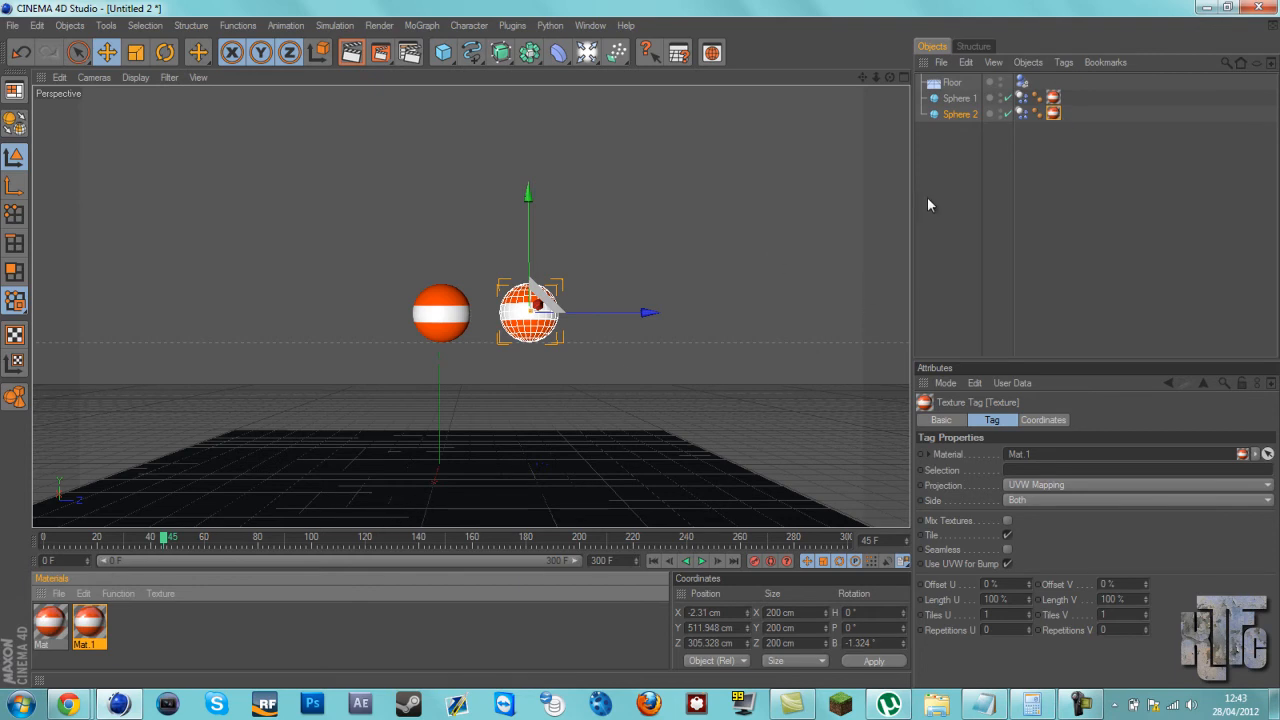
# Bake the dynamics of both spheres into their cache and deselect everything.
pyautogui.moveTo(1024, 135); pyautogui.dragTo(1017, 94)
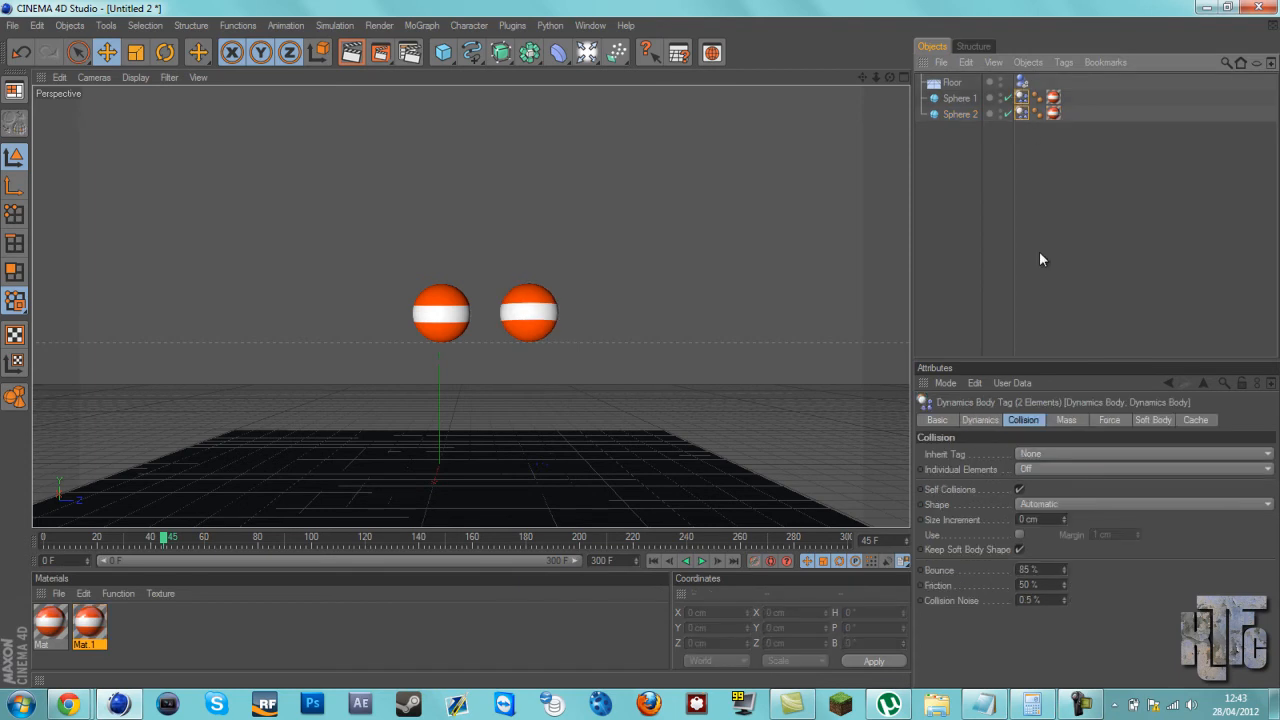
pyautogui.click(1196, 421)
pyautogui.click(979, 468)
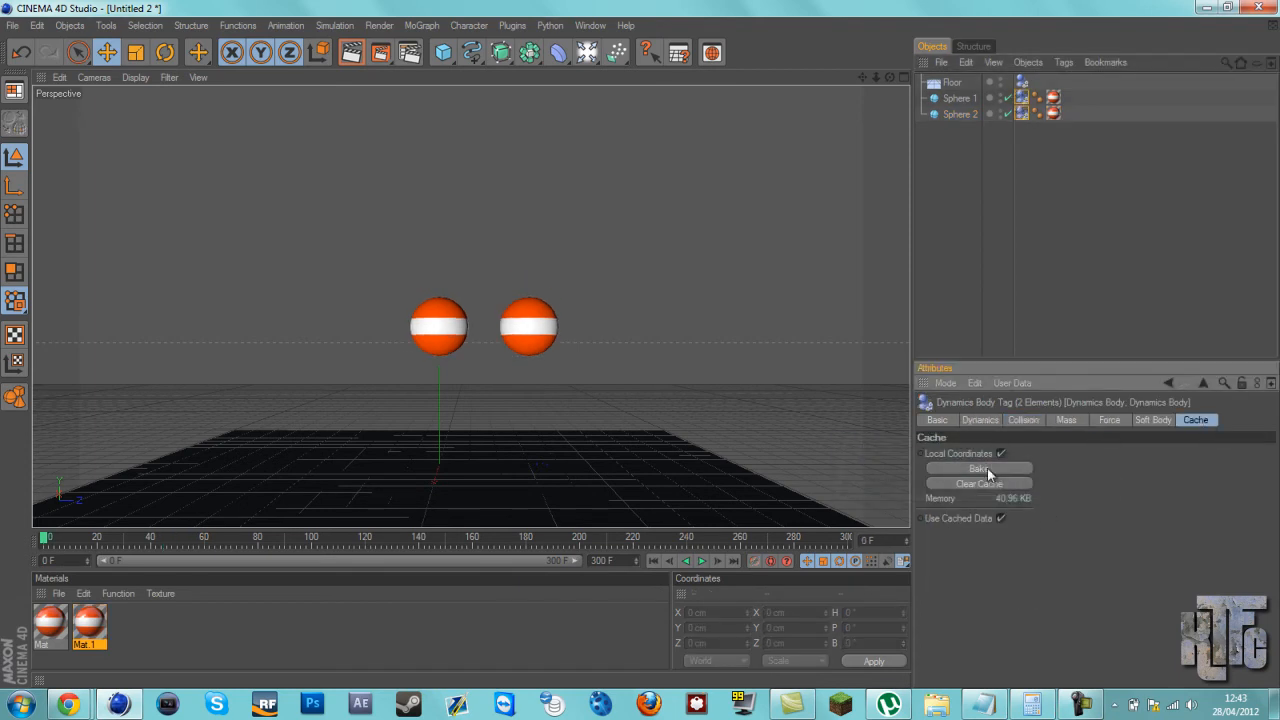
pyautogui.click(988, 216)
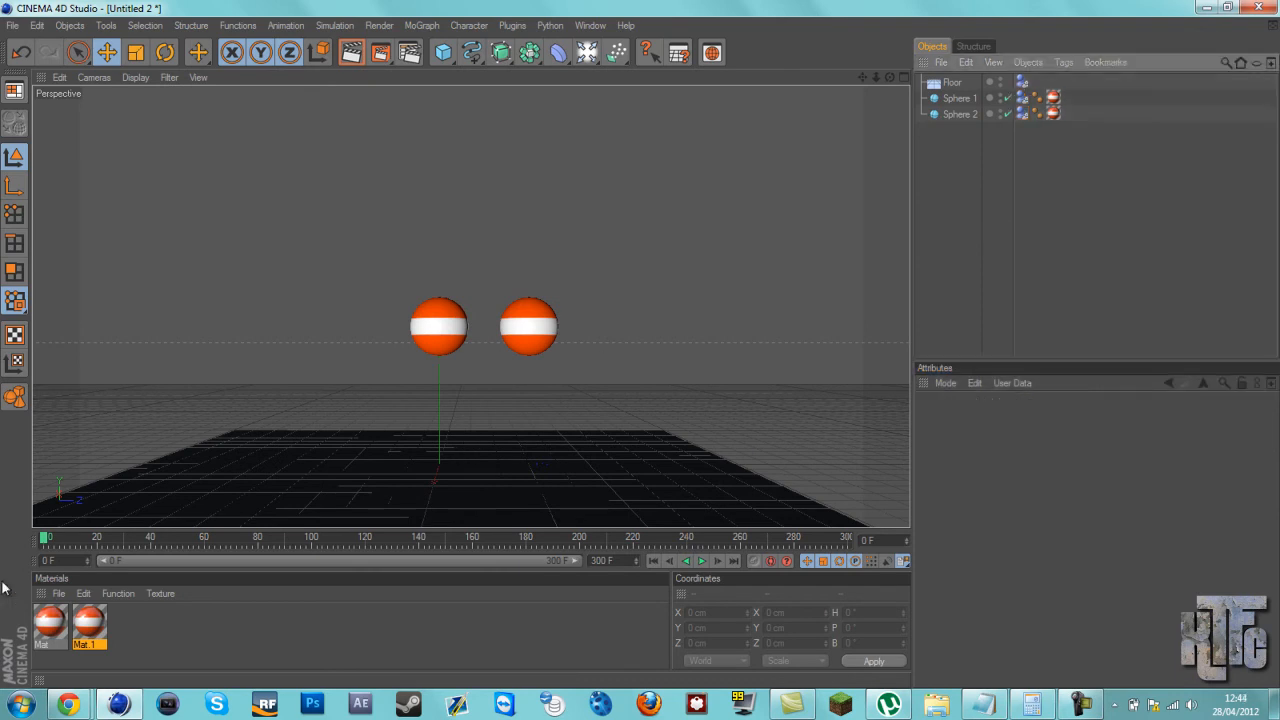
# Scrub through the baked animation and play it from the start to check both spheres' bounce.
pyautogui.moveTo(45, 541); pyautogui.dragTo(145, 522)
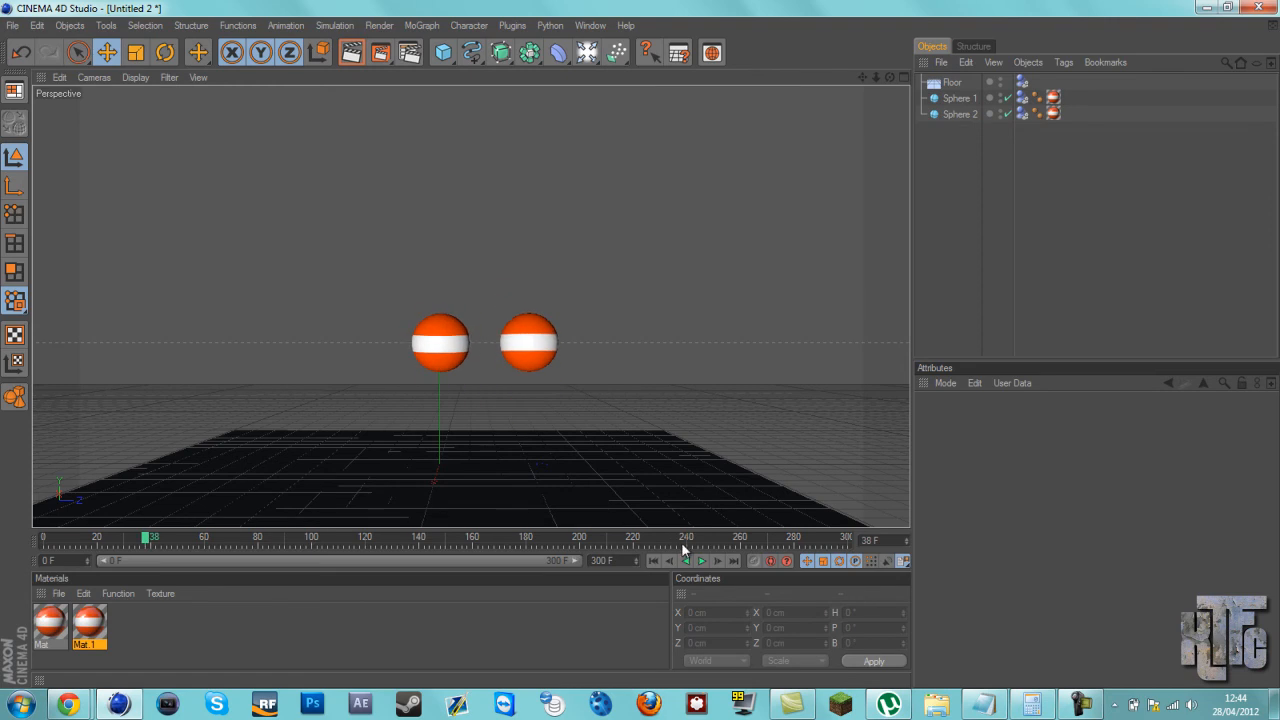
pyautogui.click(678, 541)
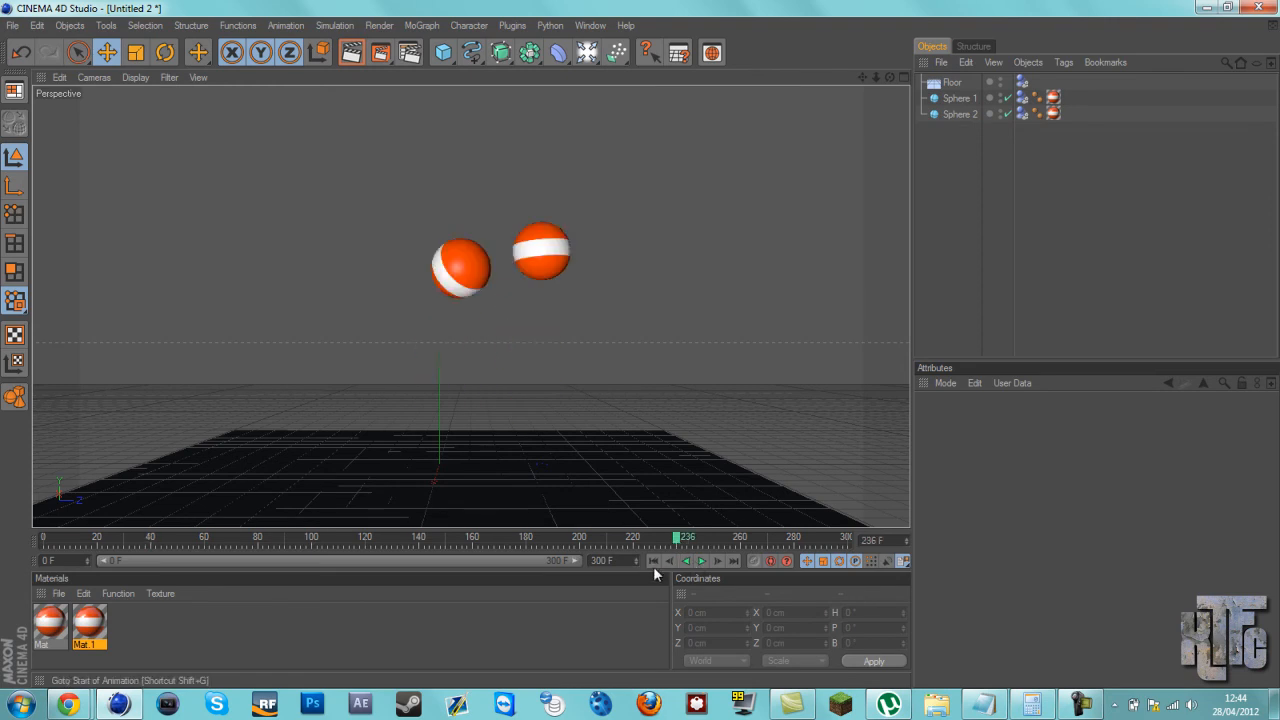
pyautogui.click(654, 562)
pyautogui.moveTo(378, 542); pyautogui.dragTo(525, 543)
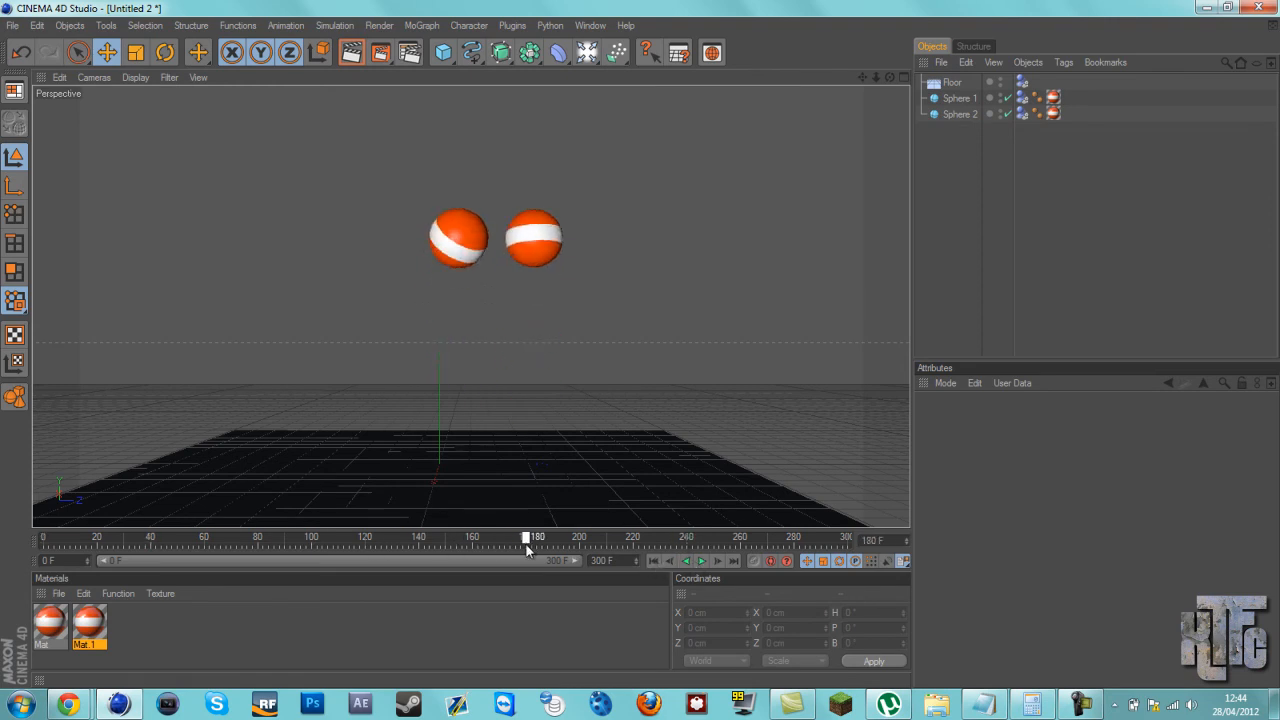
pyautogui.click(653, 561)
pyautogui.click(702, 561)
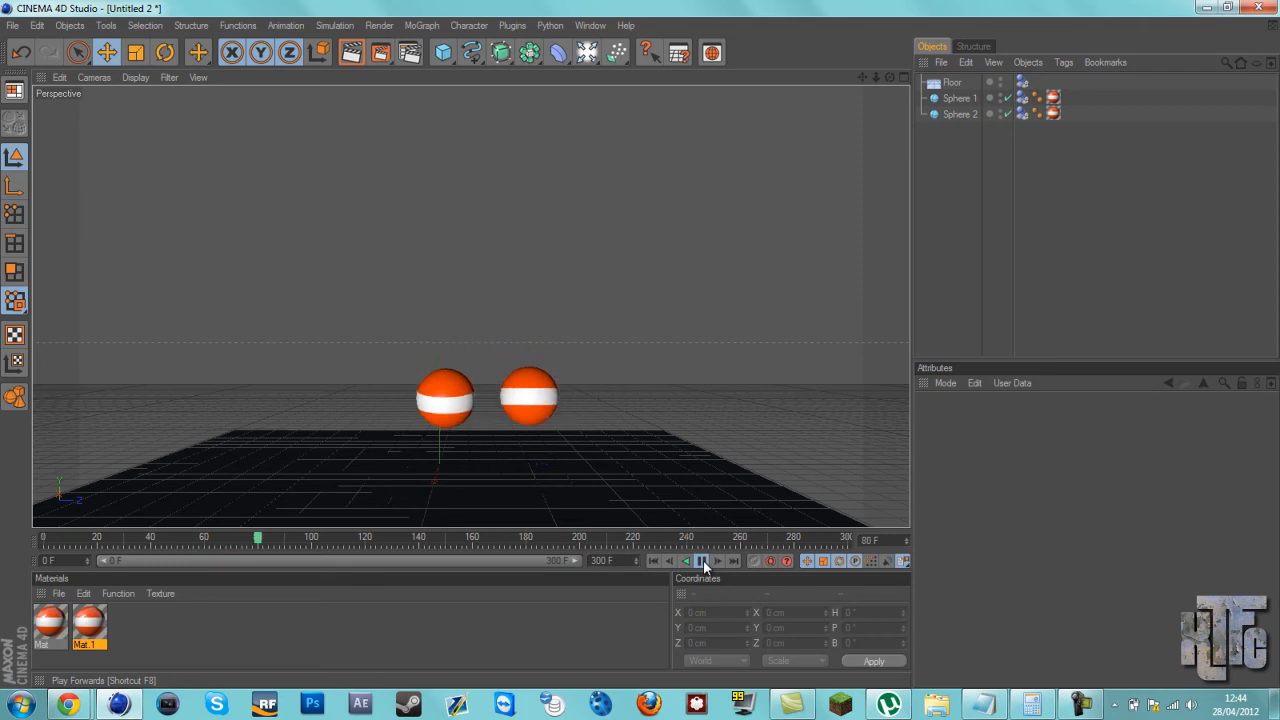
# Stop playback and examine the spheres' bounce by scrubbing in the right and perspective views, returning to frame 0.
pyautogui.click(703, 560)
pyautogui.click(628, 542)
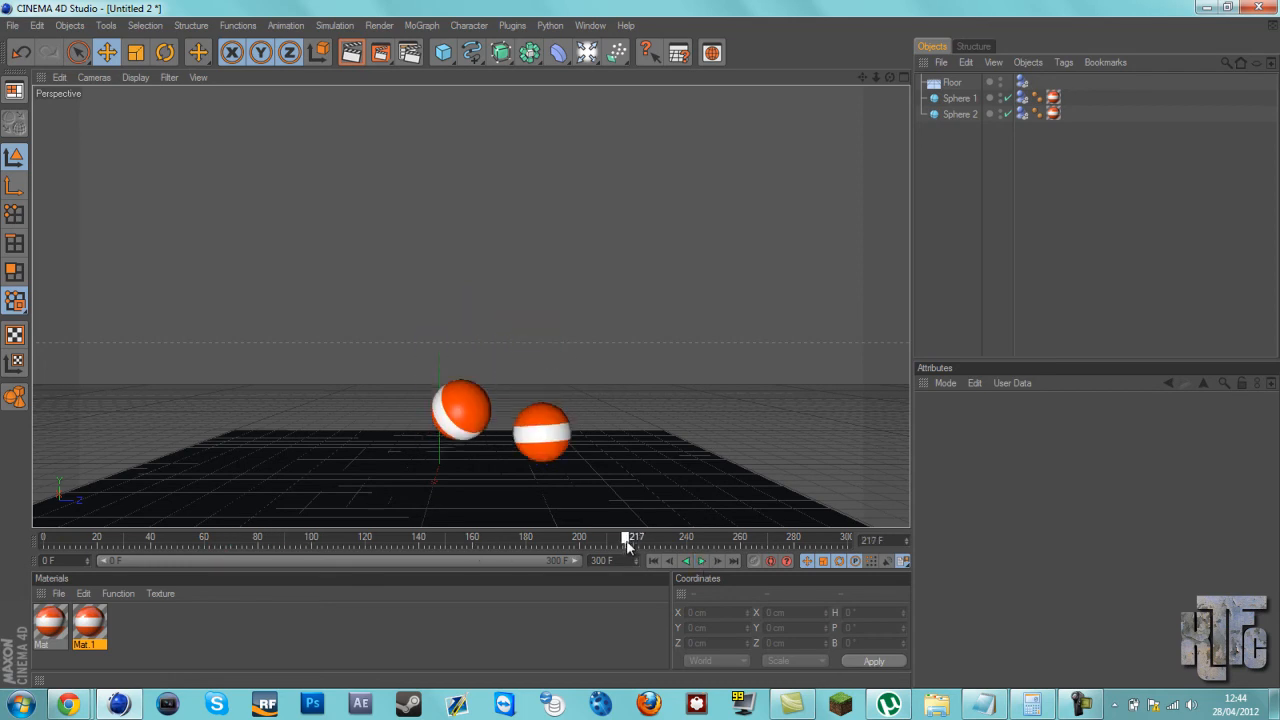
pyautogui.press('F3')
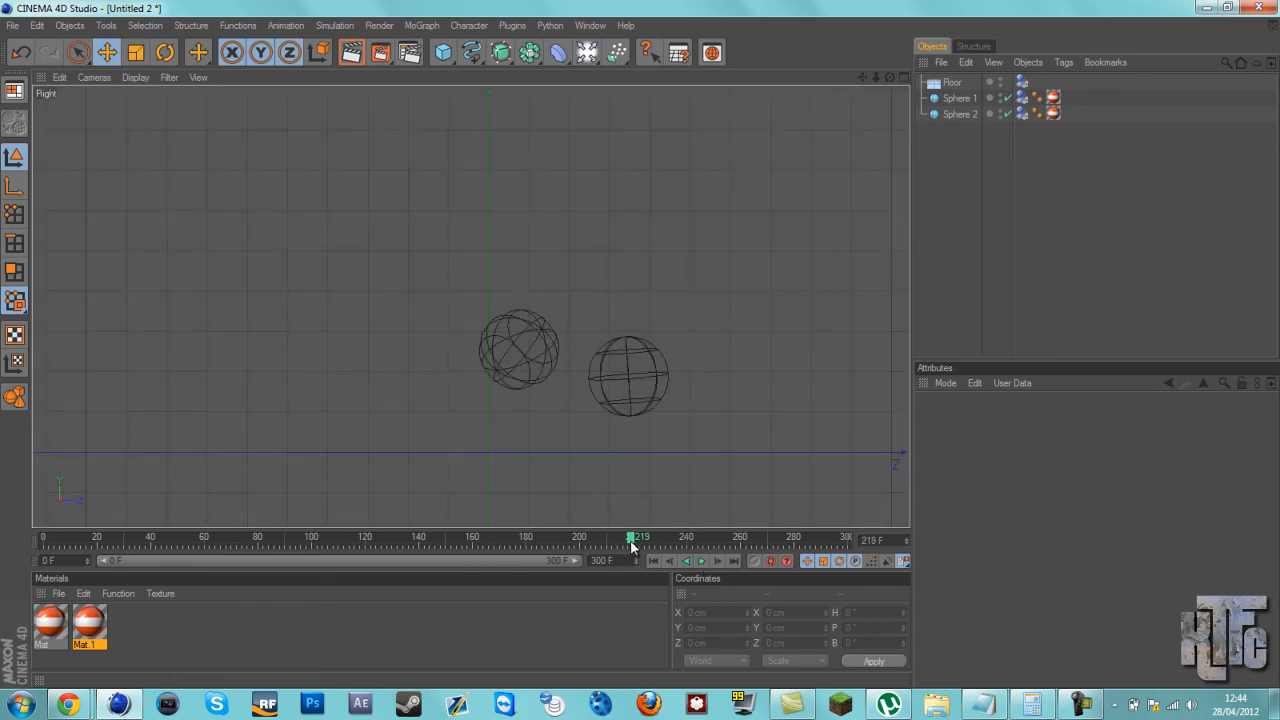
pyautogui.moveTo(632, 545)
pyautogui.mouseDown()
pyautogui.moveTo(610, 545)
pyautogui.moveTo(624, 546)
pyautogui.mouseUp()
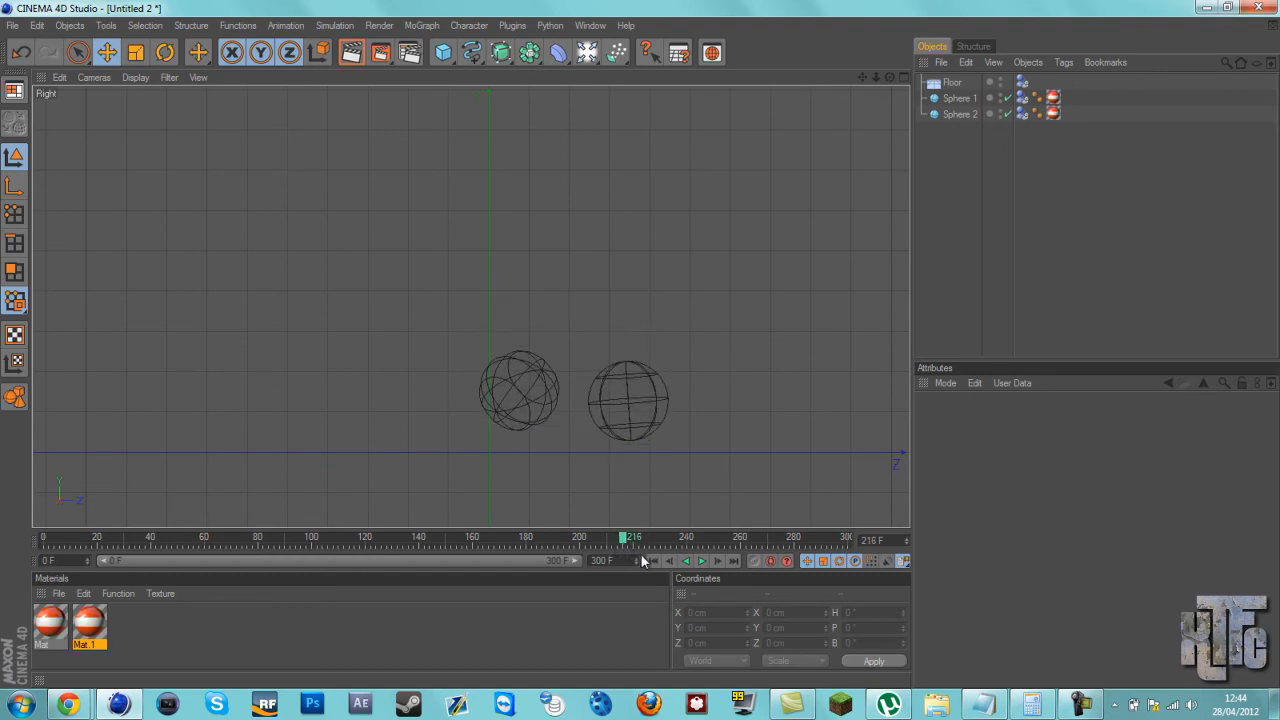
pyautogui.click(652, 560)
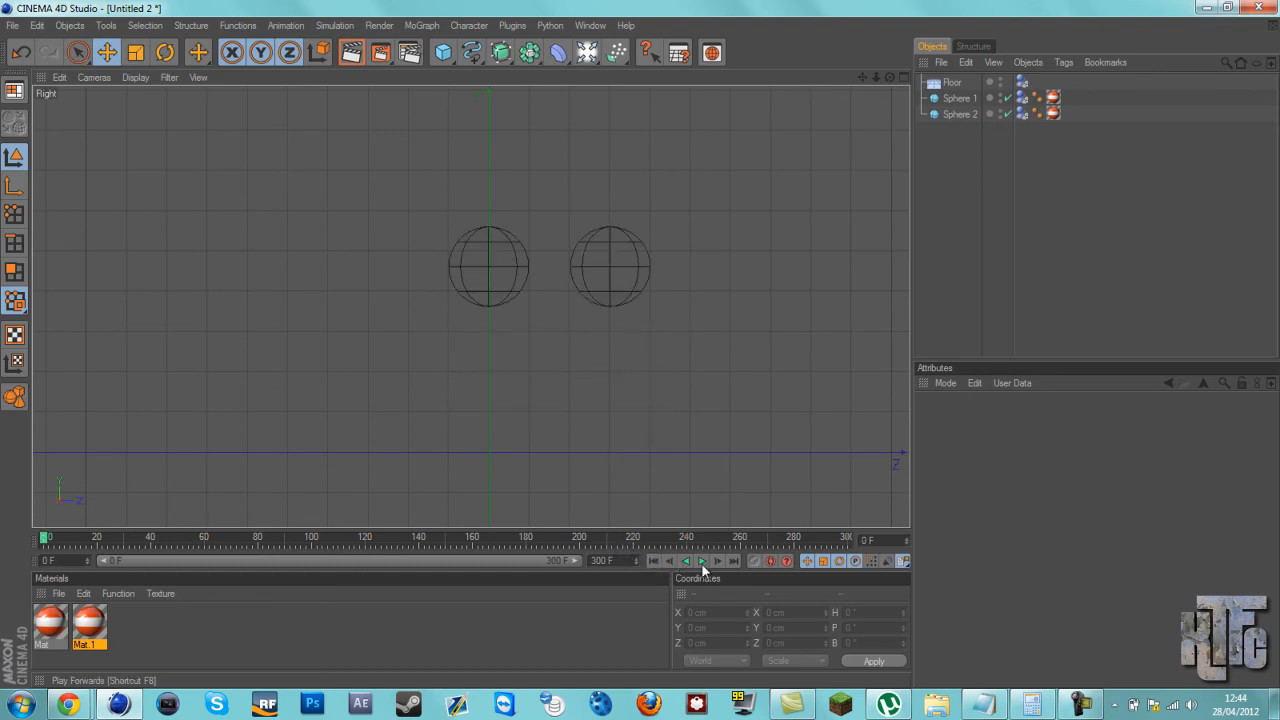
pyautogui.press('F1')
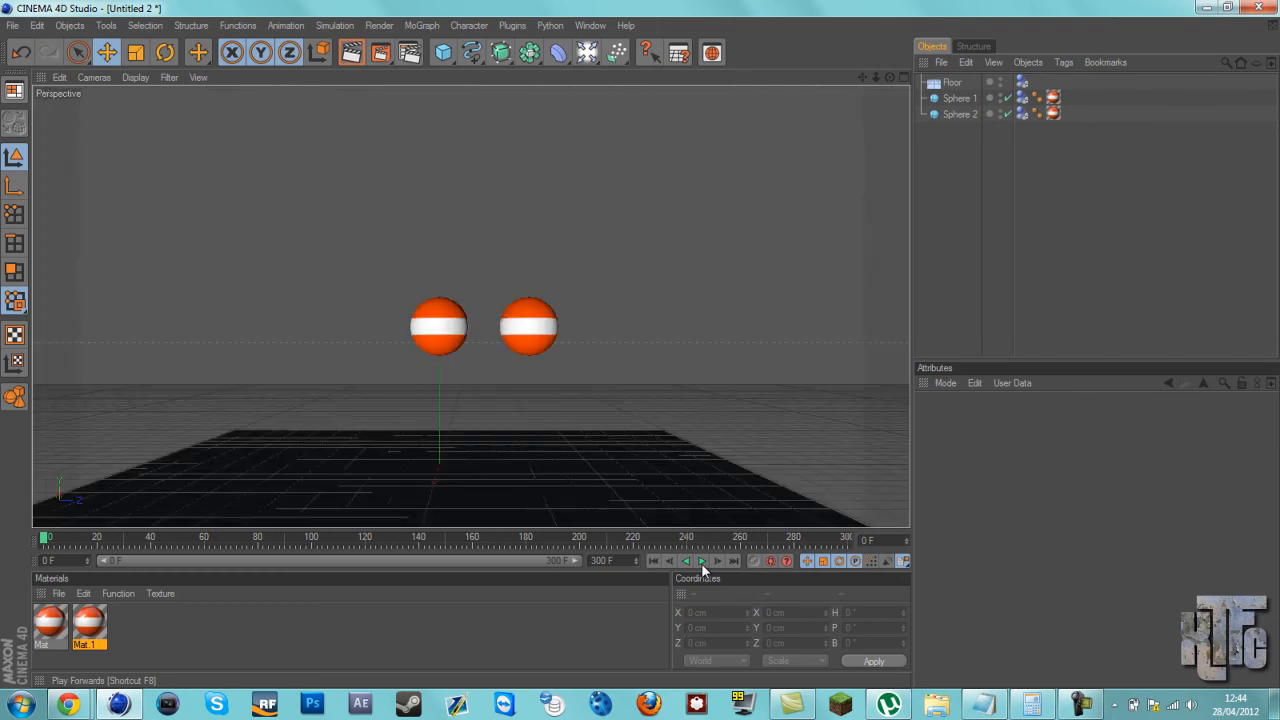
pyautogui.moveTo(890, 77); pyautogui.dragTo(641, 344)
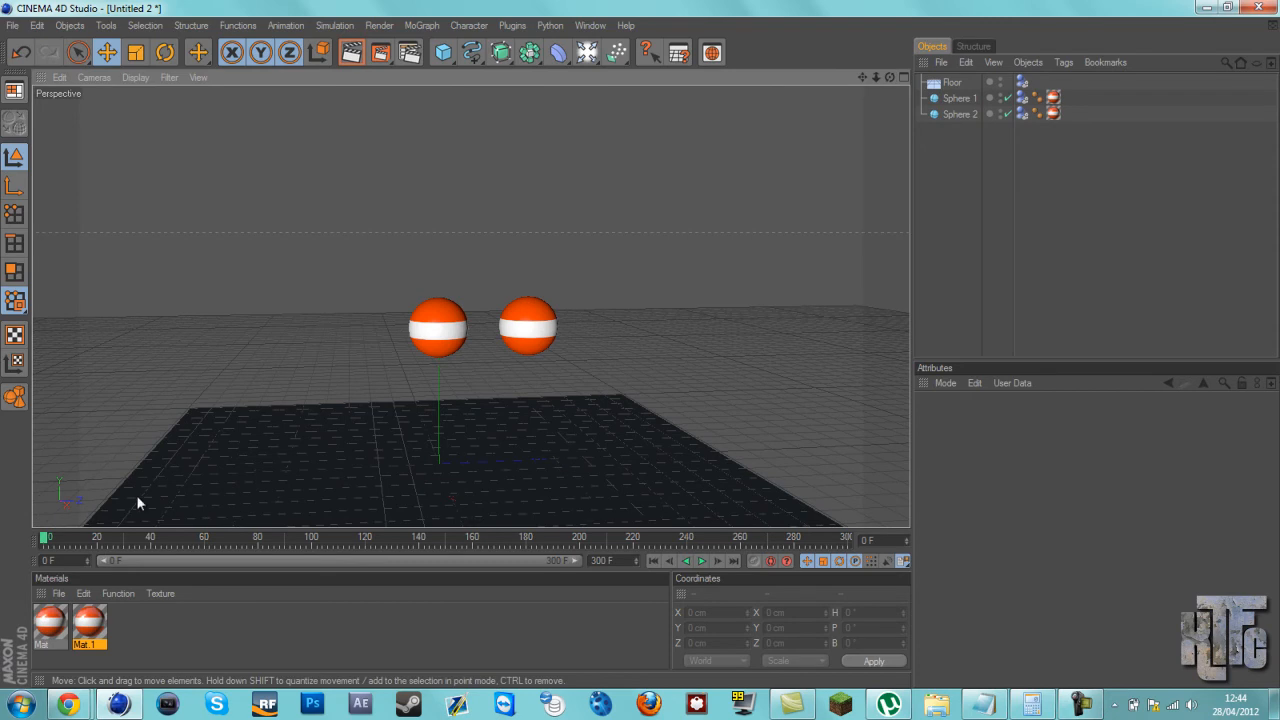
# In the right view, move the current time to frame 25, where both spheres reach the floor.
pyautogui.press('F3')
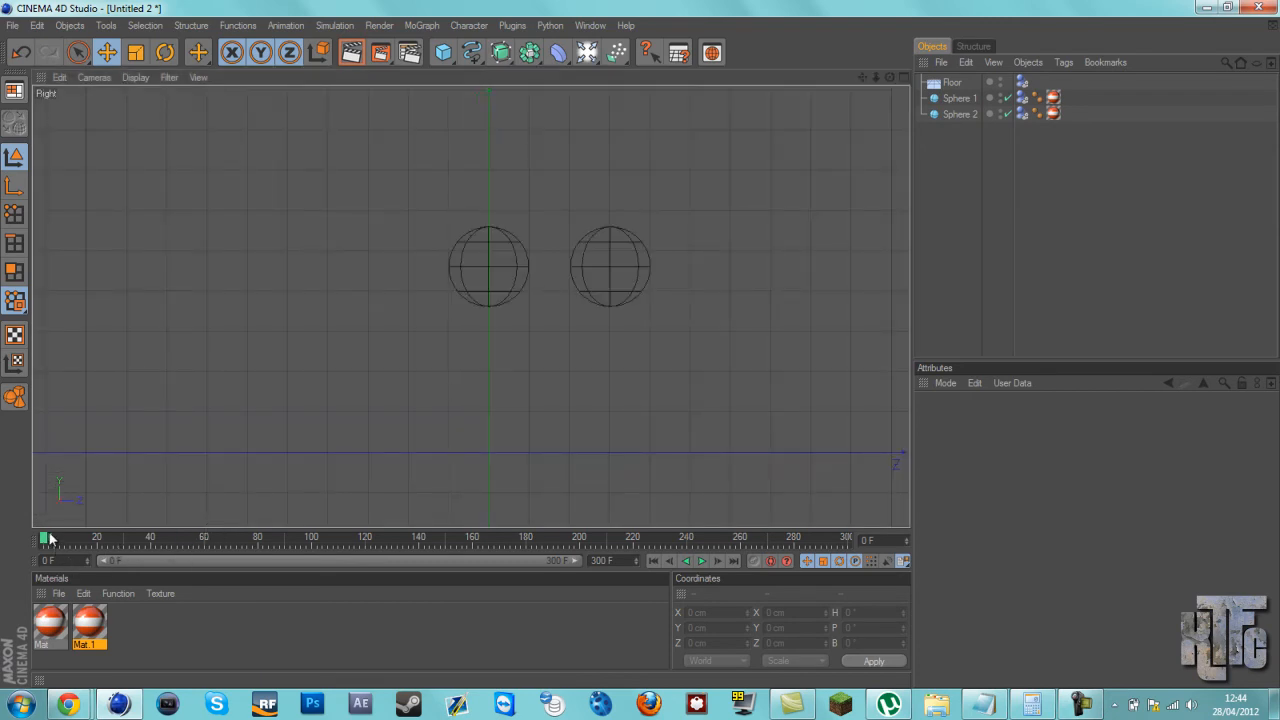
pyautogui.moveTo(46, 539); pyautogui.dragTo(117, 539)
pyautogui.click(669, 561)
pyautogui.click(669, 561)
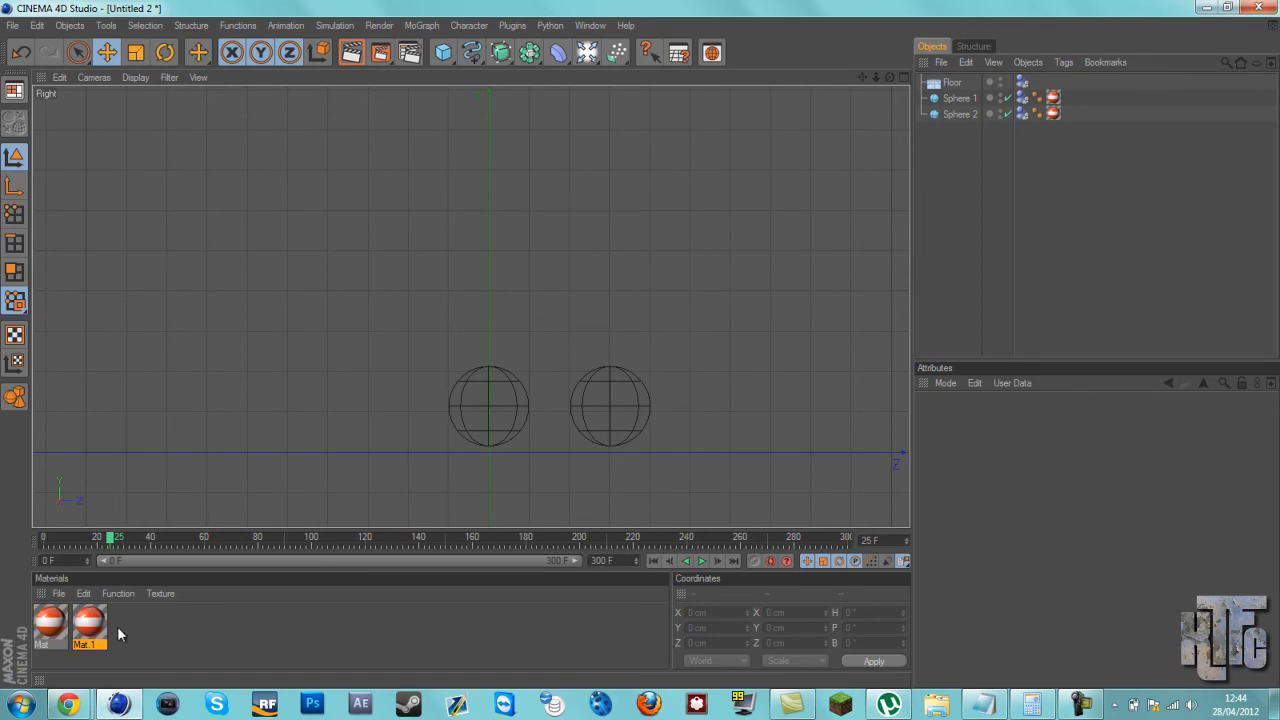
# Open the shared gradient shader of Mat and Mat.1 and try recolouring the upper orange band yellow.
pyautogui.keyDown('shift'); pyautogui.click(67, 644); pyautogui.keyUp('shift')
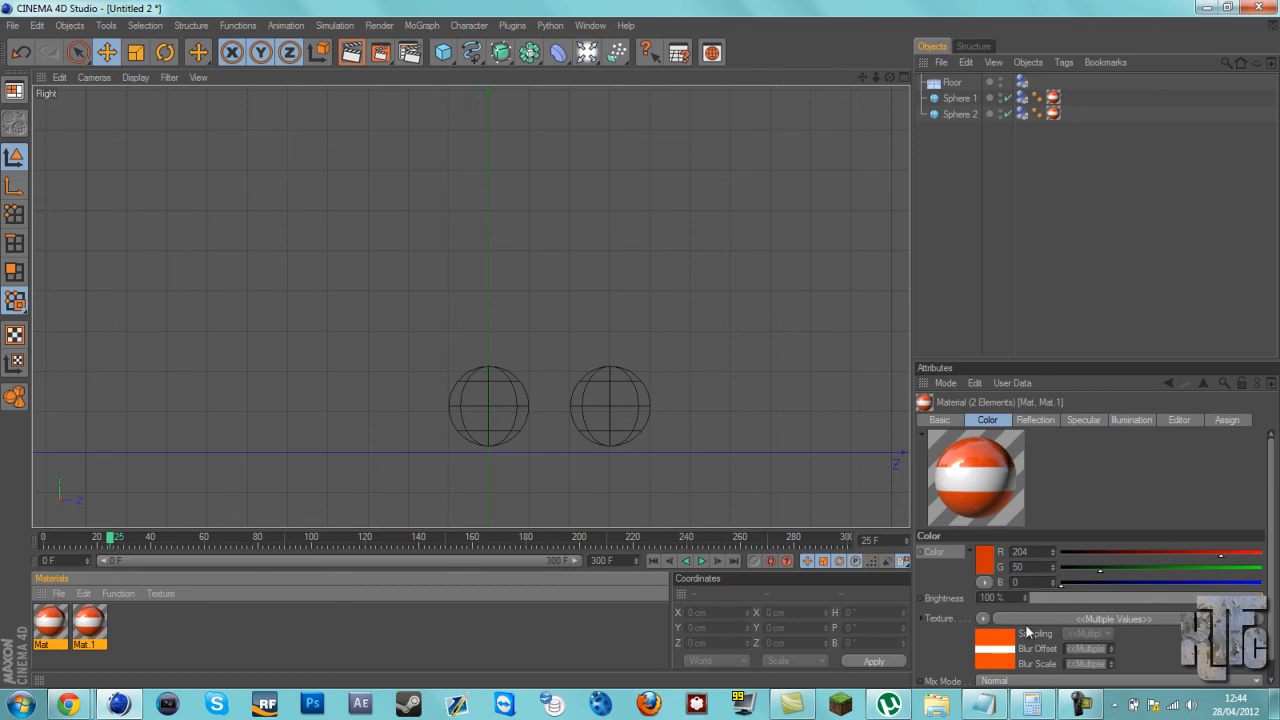
pyautogui.moveTo(1271, 547); pyautogui.dragTo(1271, 568)
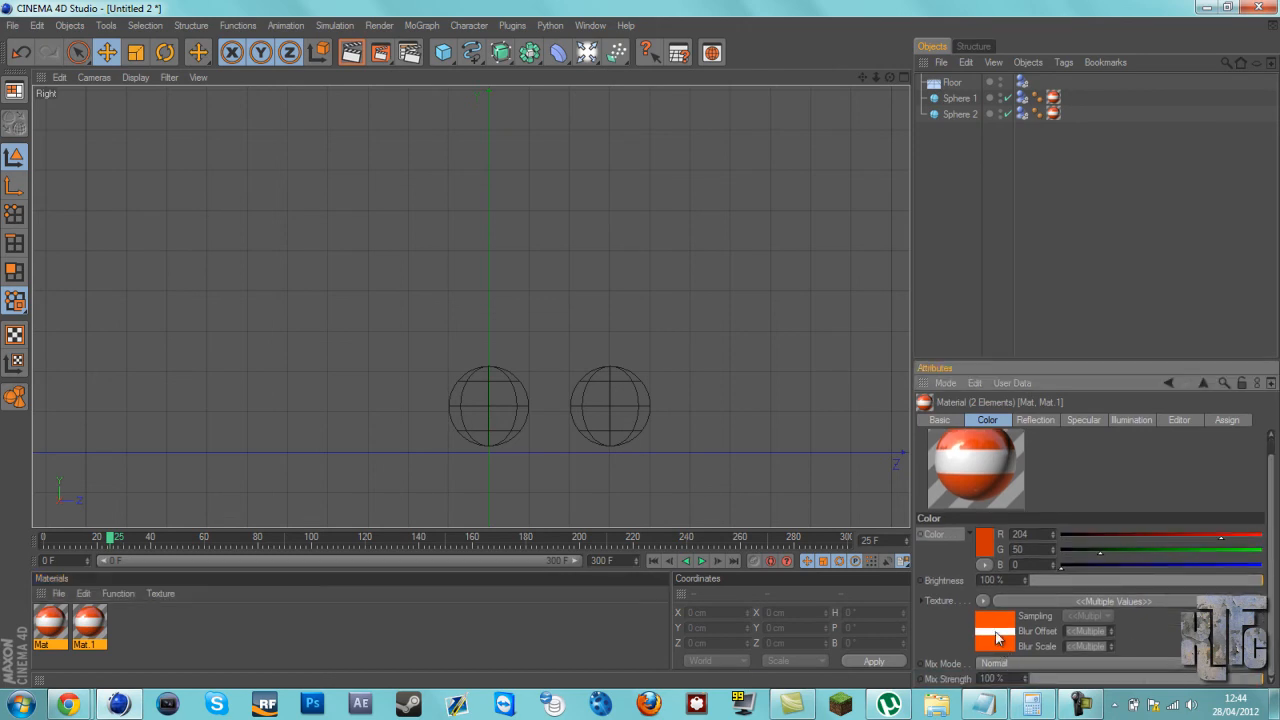
pyautogui.click(997, 634)
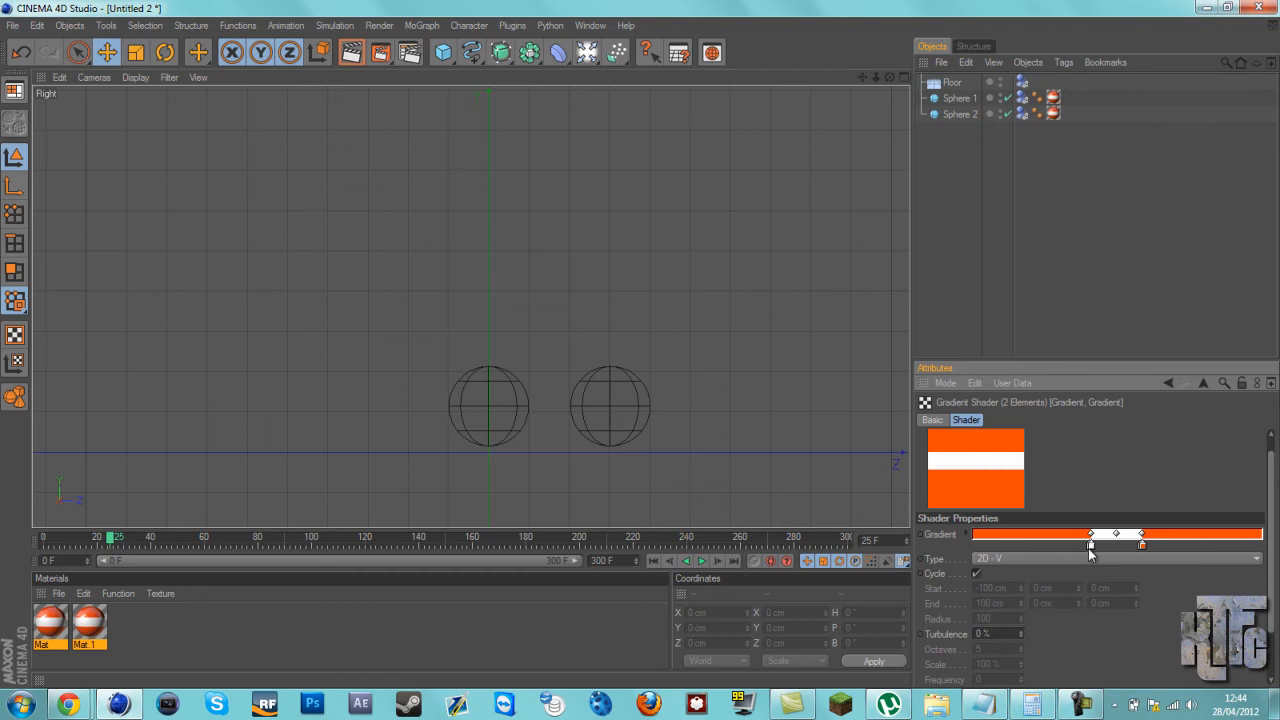
pyautogui.doubleClick(1142, 546)
pyautogui.click(1116, 489)
pyautogui.moveTo(1118, 489); pyautogui.dragTo(1128, 490)
pyautogui.click(1112, 622)
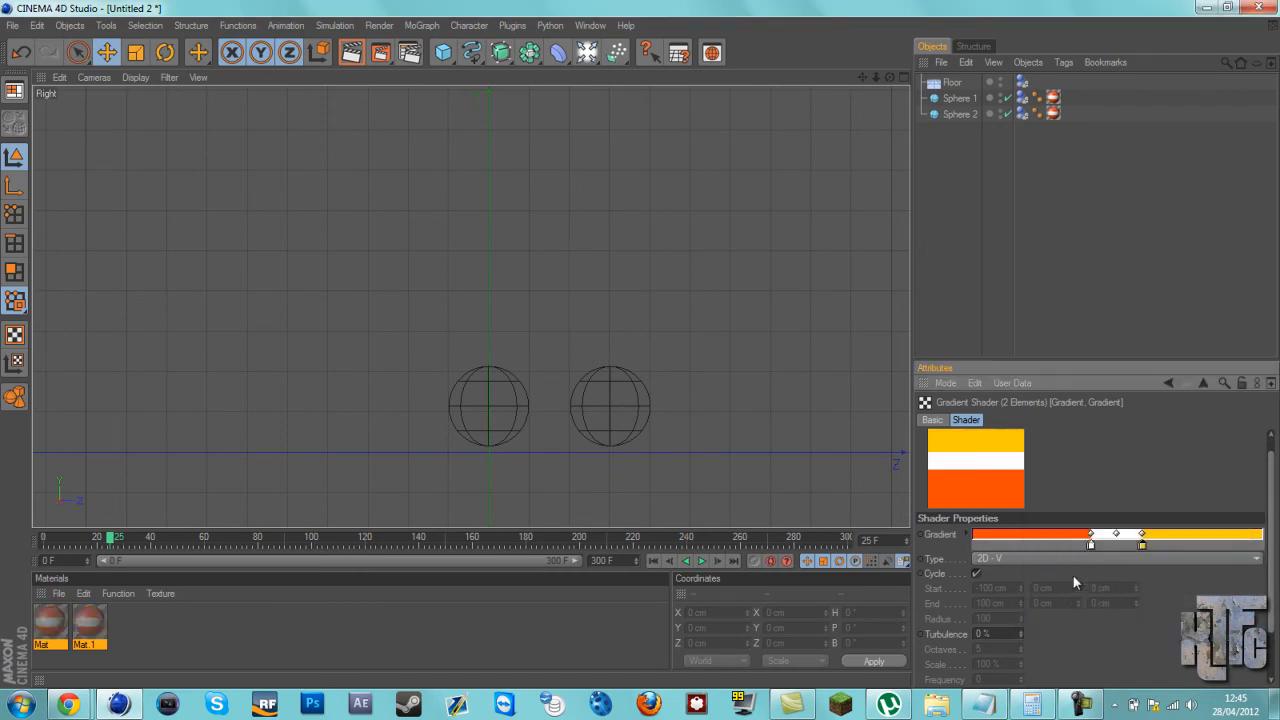
# Try recolouring the gradient's lower orange band yellow with a hue of 52°, tidying the overlapping knots beside the white stripe.
pyautogui.doubleClick(1090, 547)
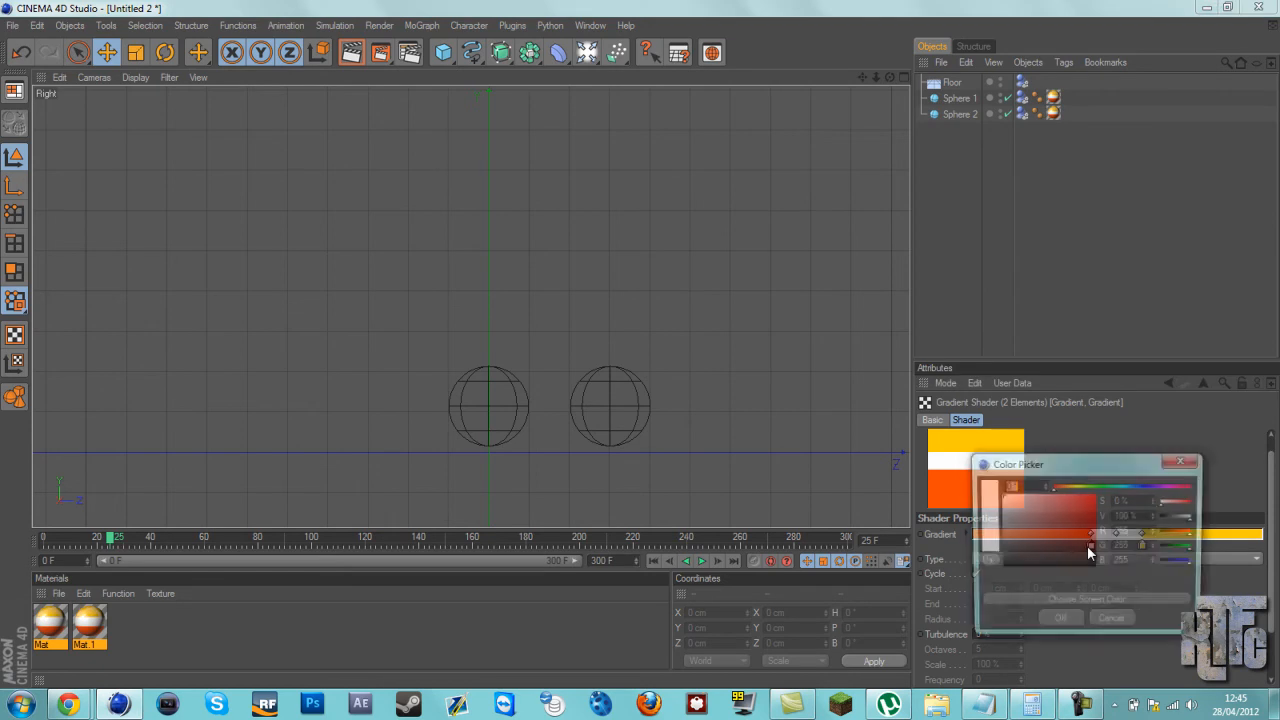
pyautogui.click(1189, 461)
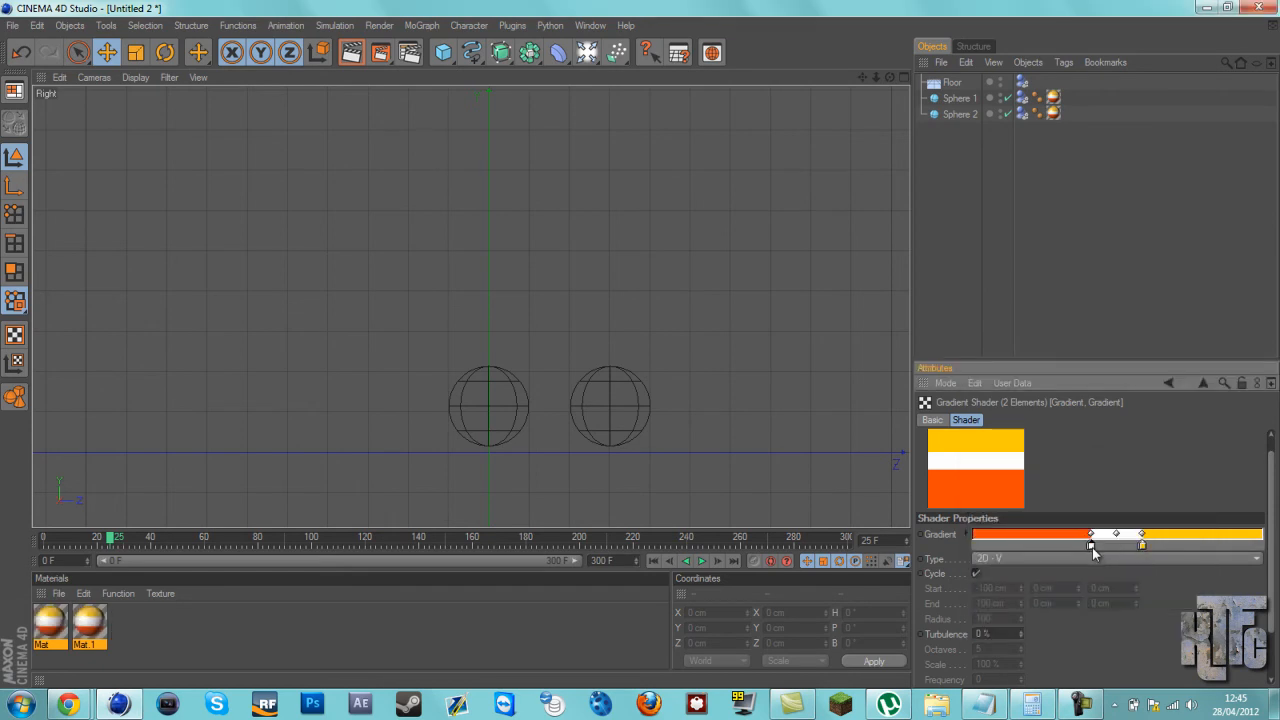
pyautogui.click(1087, 546)
pyautogui.moveTo(1085, 549); pyautogui.dragTo(1091, 547)
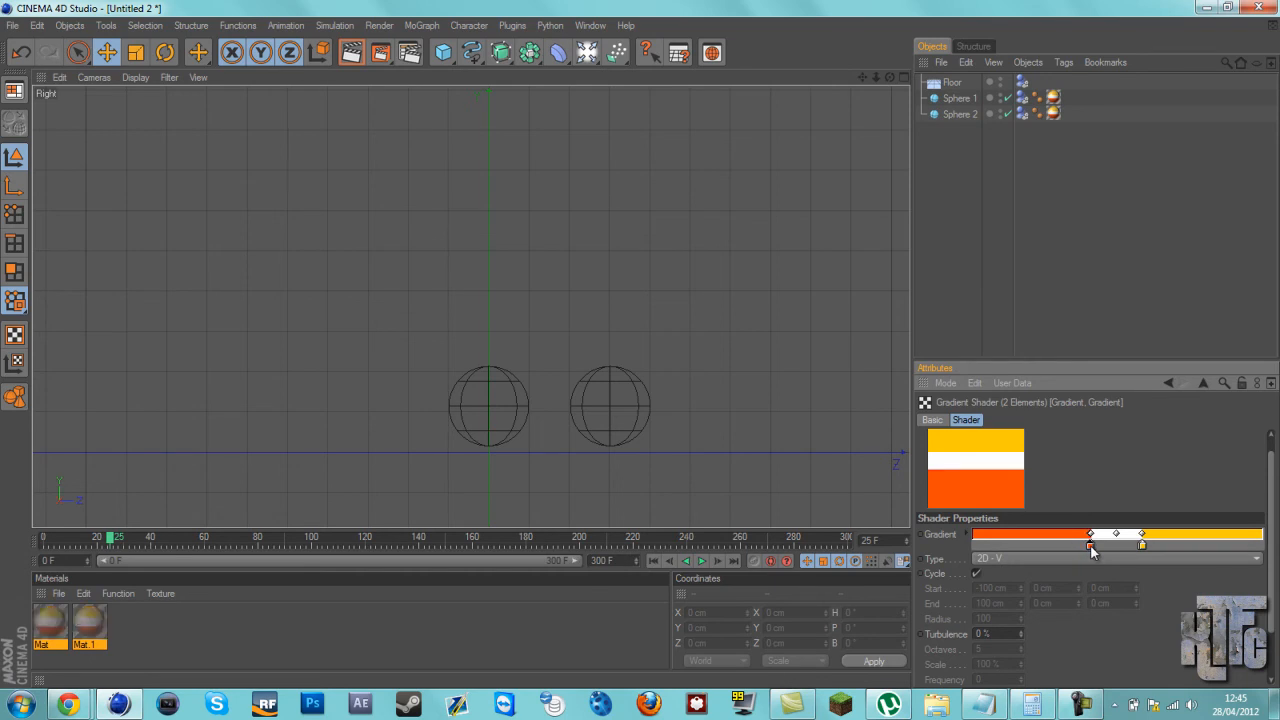
pyautogui.doubleClick(1091, 547)
pyautogui.moveTo(1080, 492); pyautogui.dragTo(1077, 490)
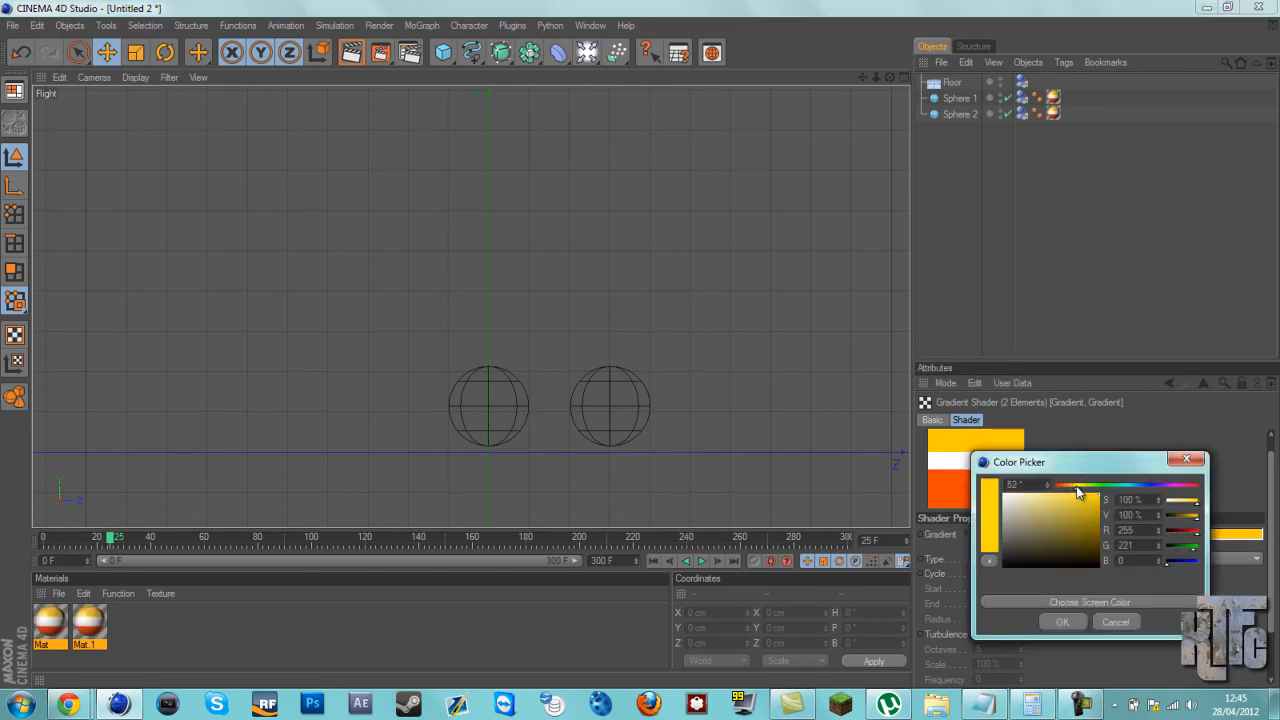
pyautogui.click(1062, 621)
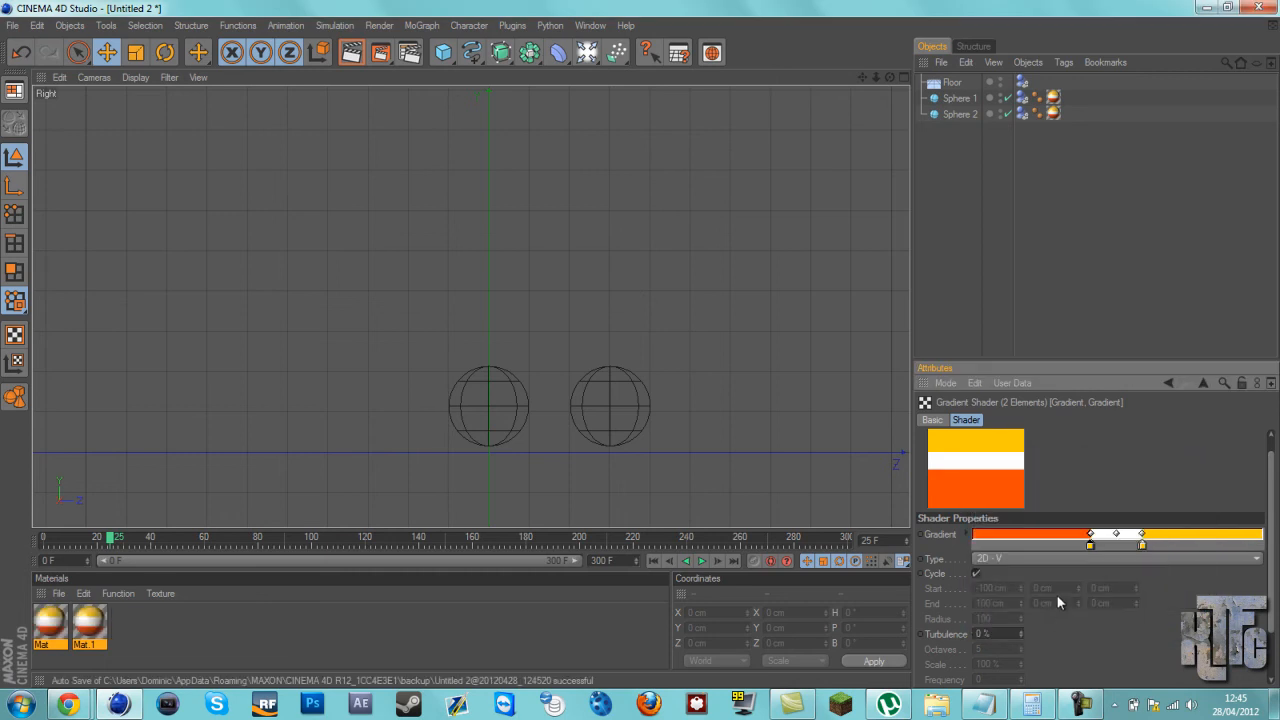
pyautogui.moveTo(1090, 547); pyautogui.dragTo(1091, 551)
pyautogui.press('Delete')
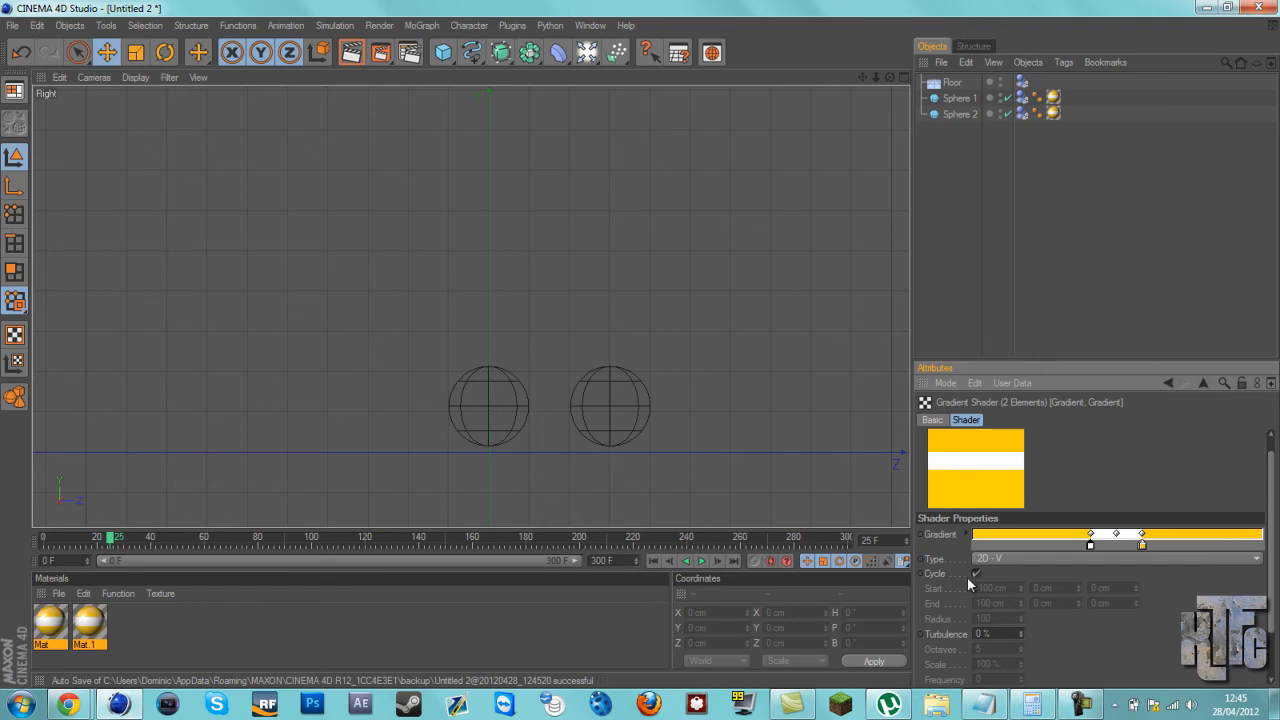
# Undo the yellow gradient edits on both materials back to the orange and white stripes.
pyautogui.hotkey('ctrl', 'z')
pyautogui.hotkey('ctrl', 'z')
pyautogui.hotkey('ctrl', 'z')
pyautogui.hotkey('ctrl', 'z')
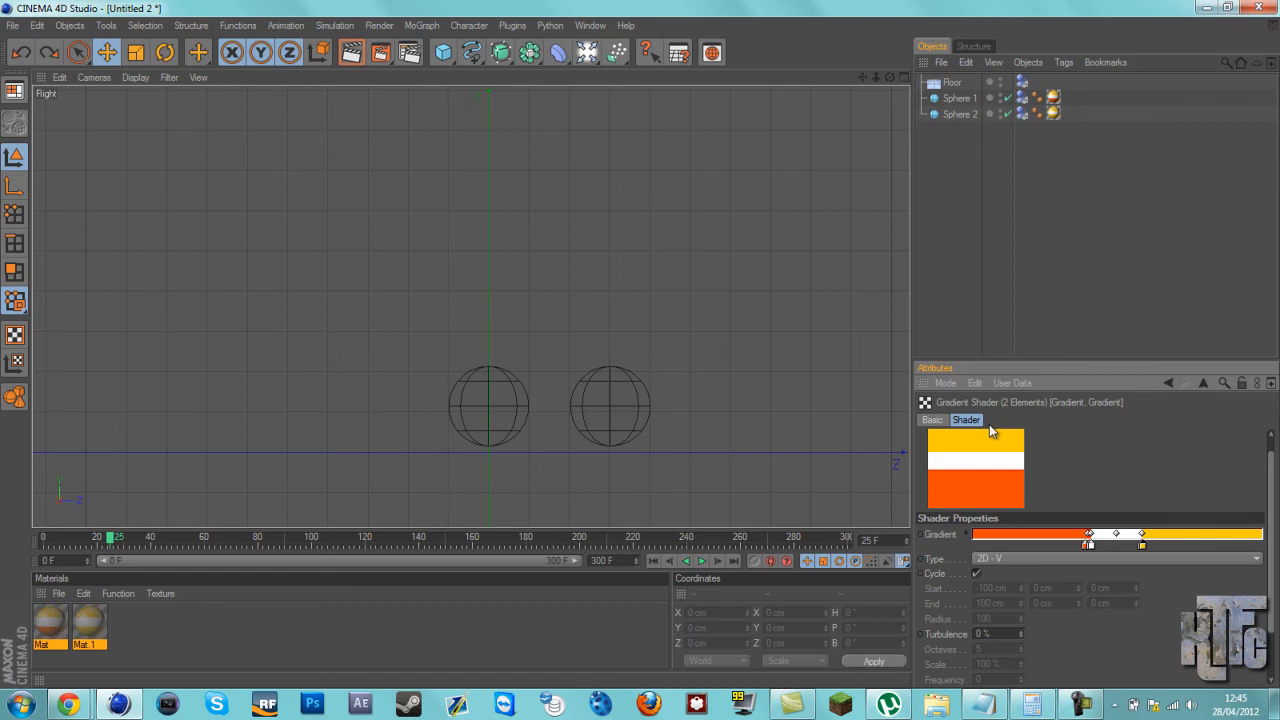
pyautogui.hotkey('ctrl', 'z')
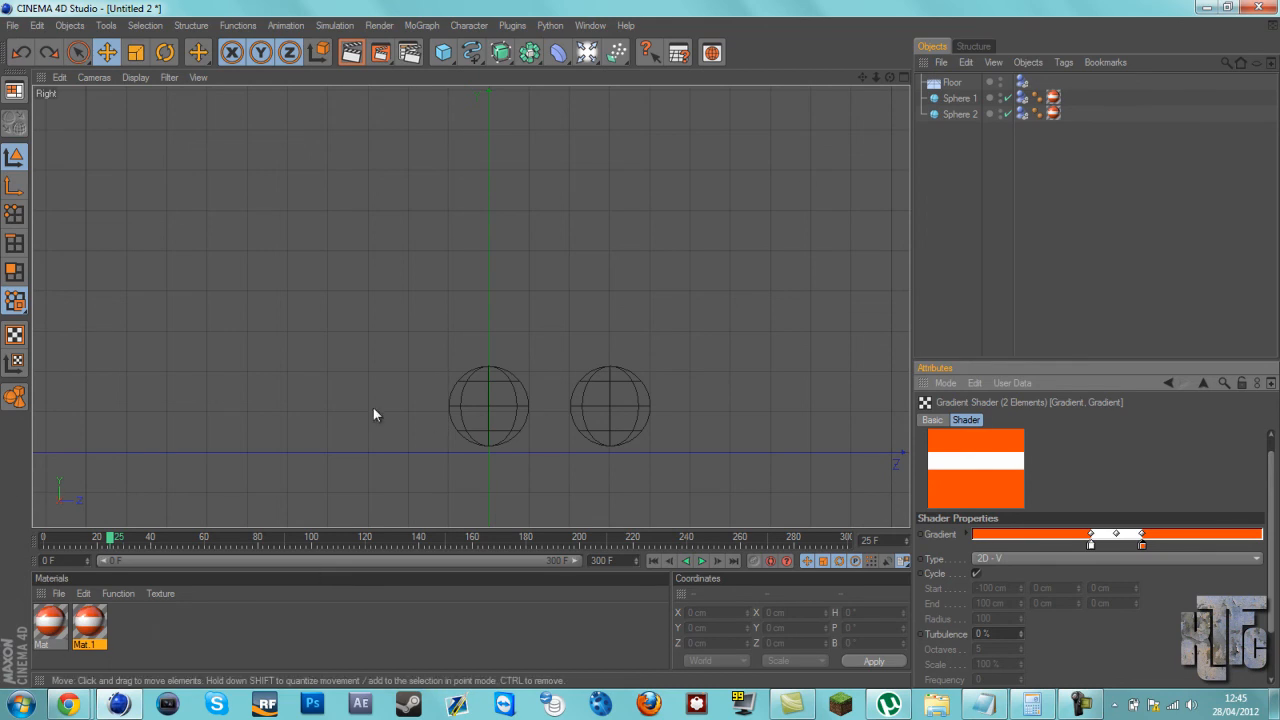
# Keyframe the orange and white gradient of both materials at frame 25 and advance to frame 26.
pyautogui.keyDown('shift'); pyautogui.click(55, 622); pyautogui.keyUp('shift')
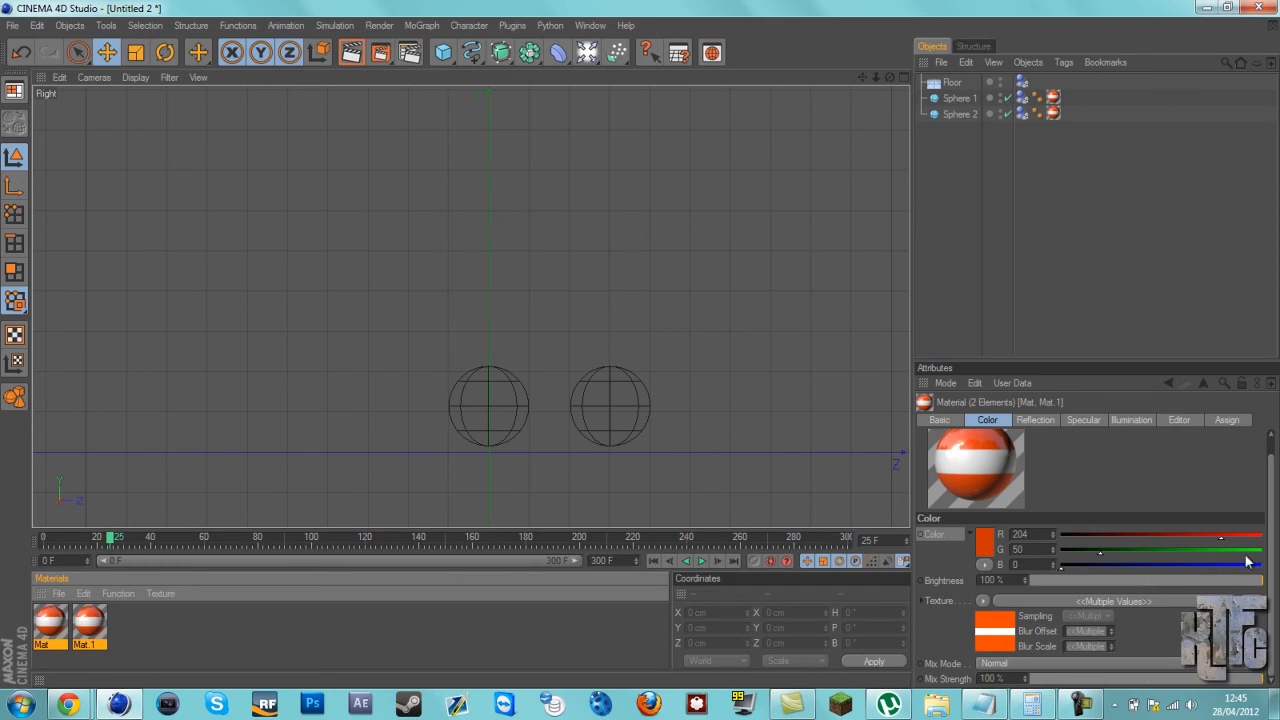
pyautogui.moveTo(1272, 554)
pyautogui.mouseDown()
pyautogui.moveTo(1276, 543)
pyautogui.moveTo(1276, 558)
pyautogui.mouseUp()
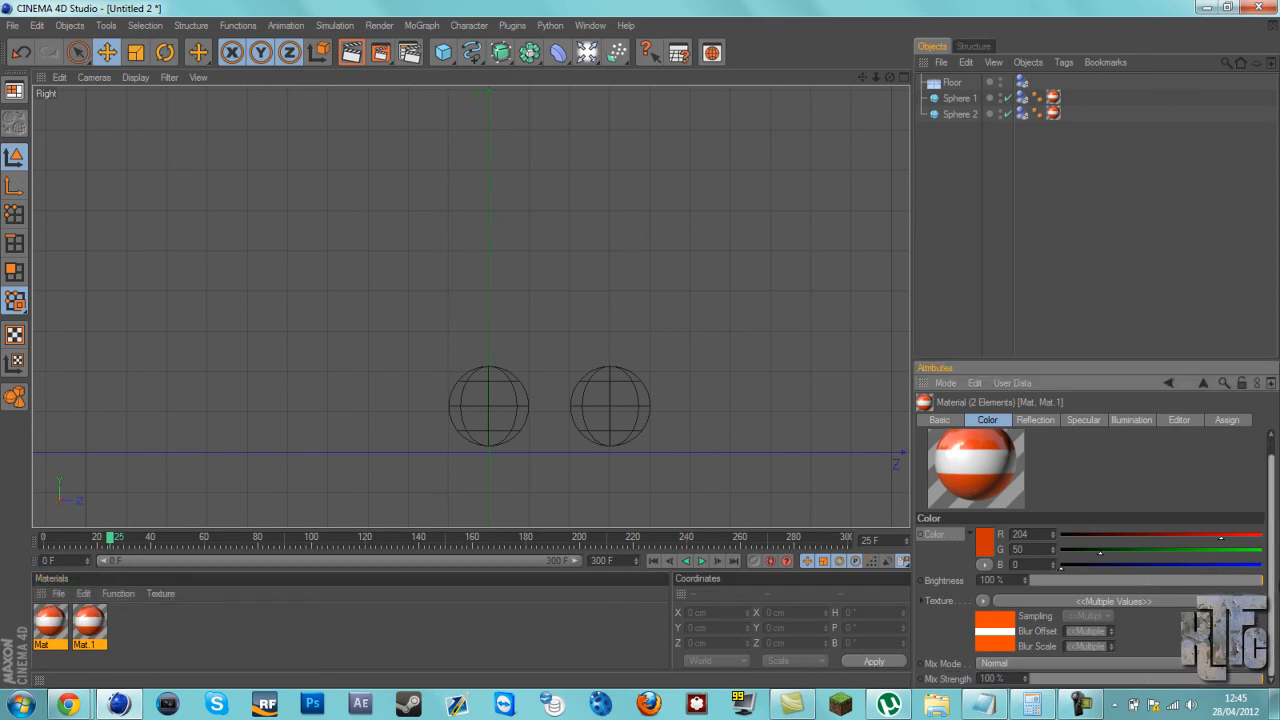
pyautogui.click(1051, 602)
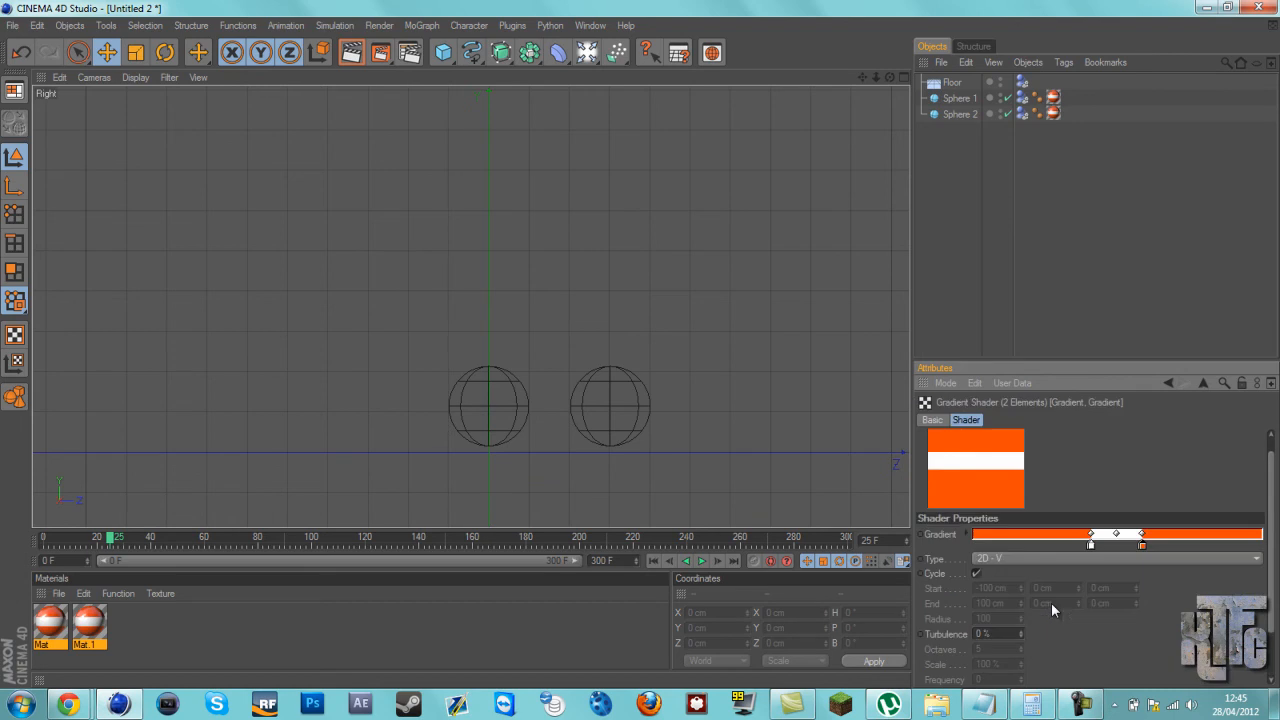
pyautogui.click(924, 538)
pyautogui.click(717, 561)
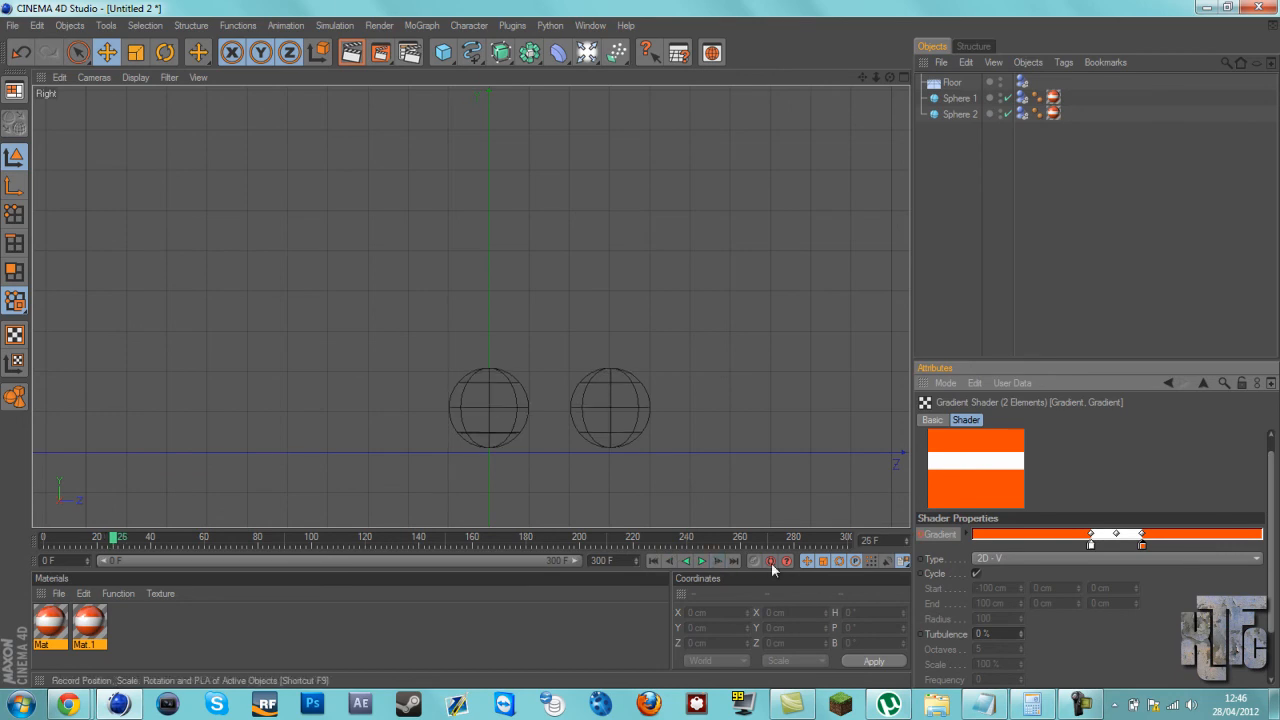
# Recolour the gradient's upper orange band yellow with a hue of 50° at frame 26.
pyautogui.doubleClick(1142, 545)
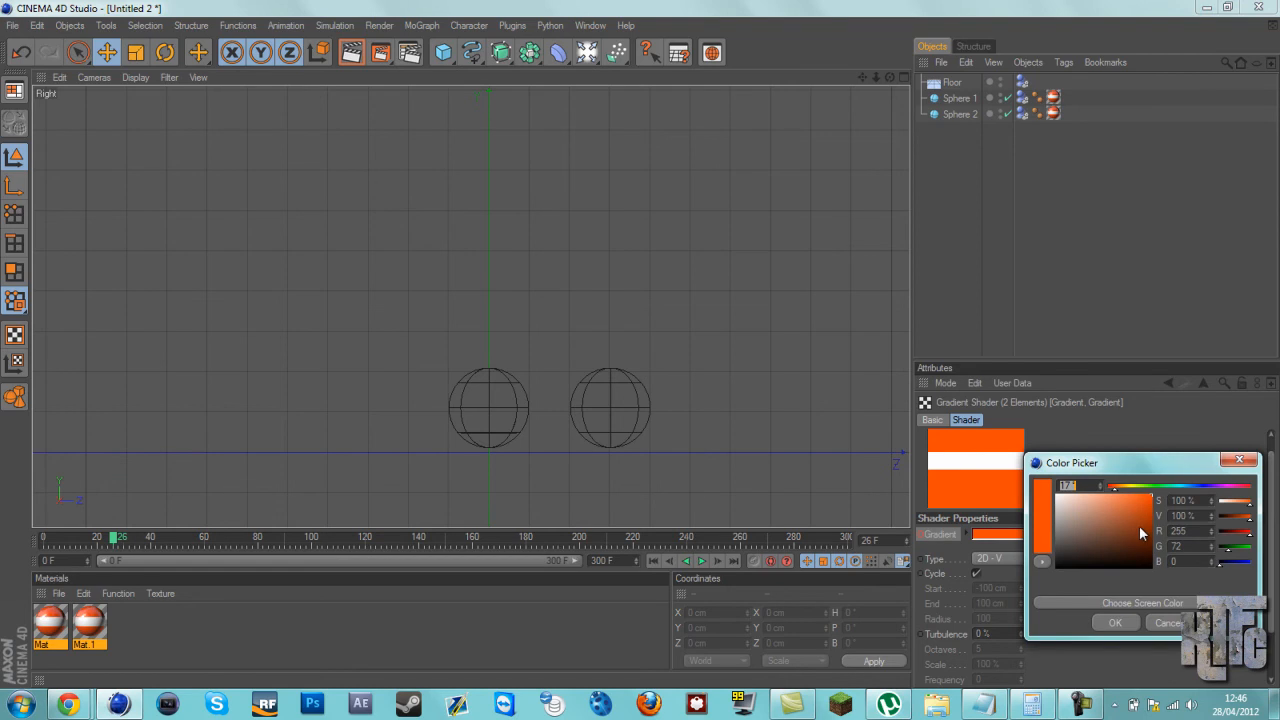
pyautogui.moveTo(1124, 486); pyautogui.dragTo(1131, 488)
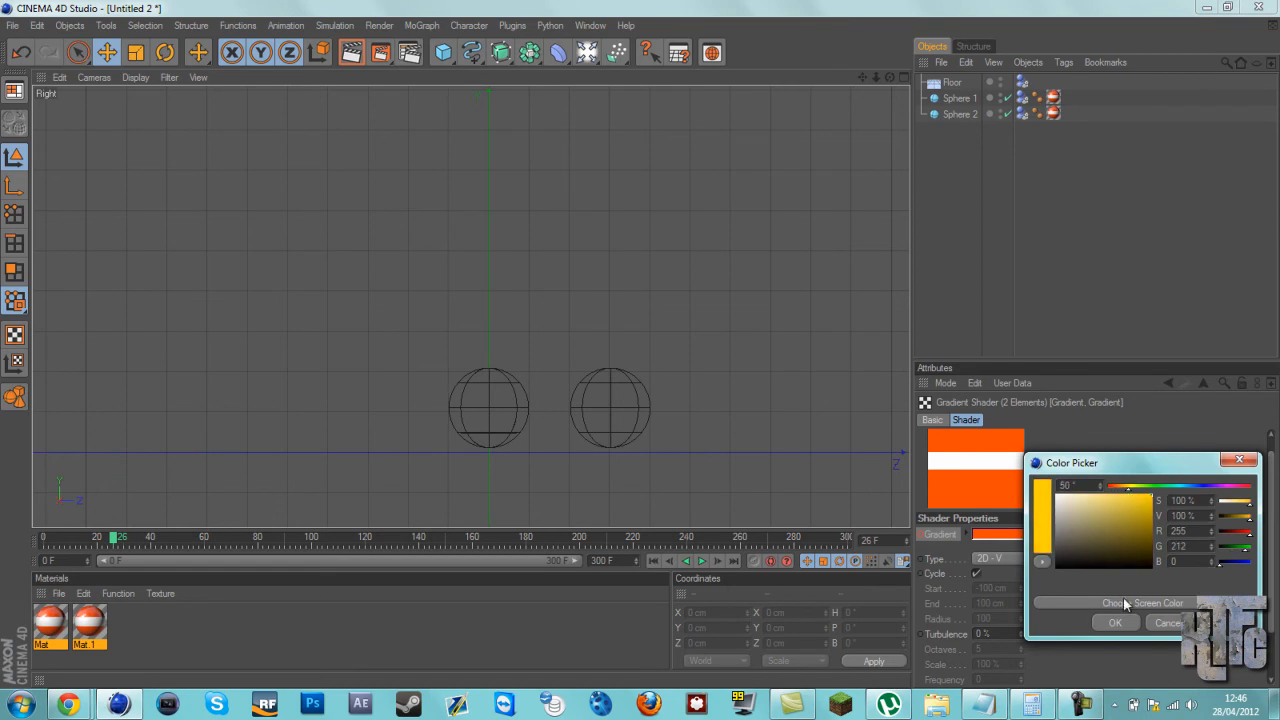
pyautogui.click(1115, 622)
# Recolour the gradient's lower orange band a bright yellow at frame 26 on both materials.
pyautogui.click(1090, 546)
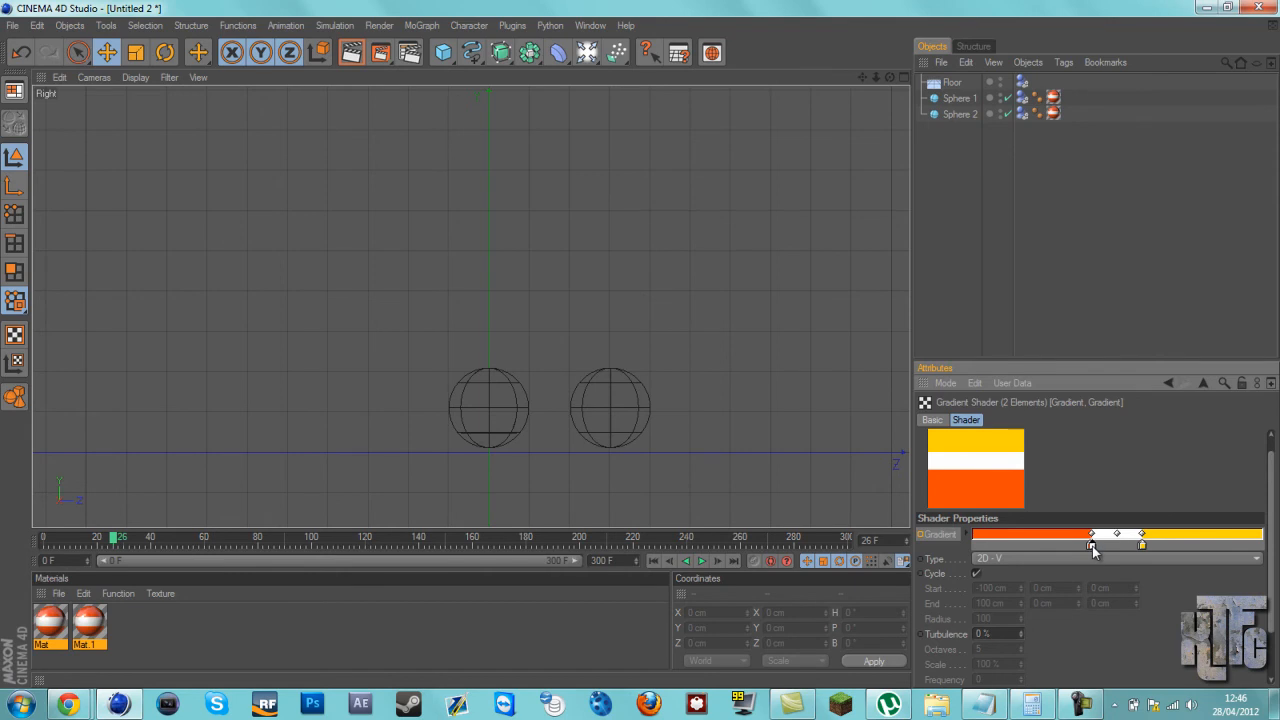
pyautogui.doubleClick(1090, 545)
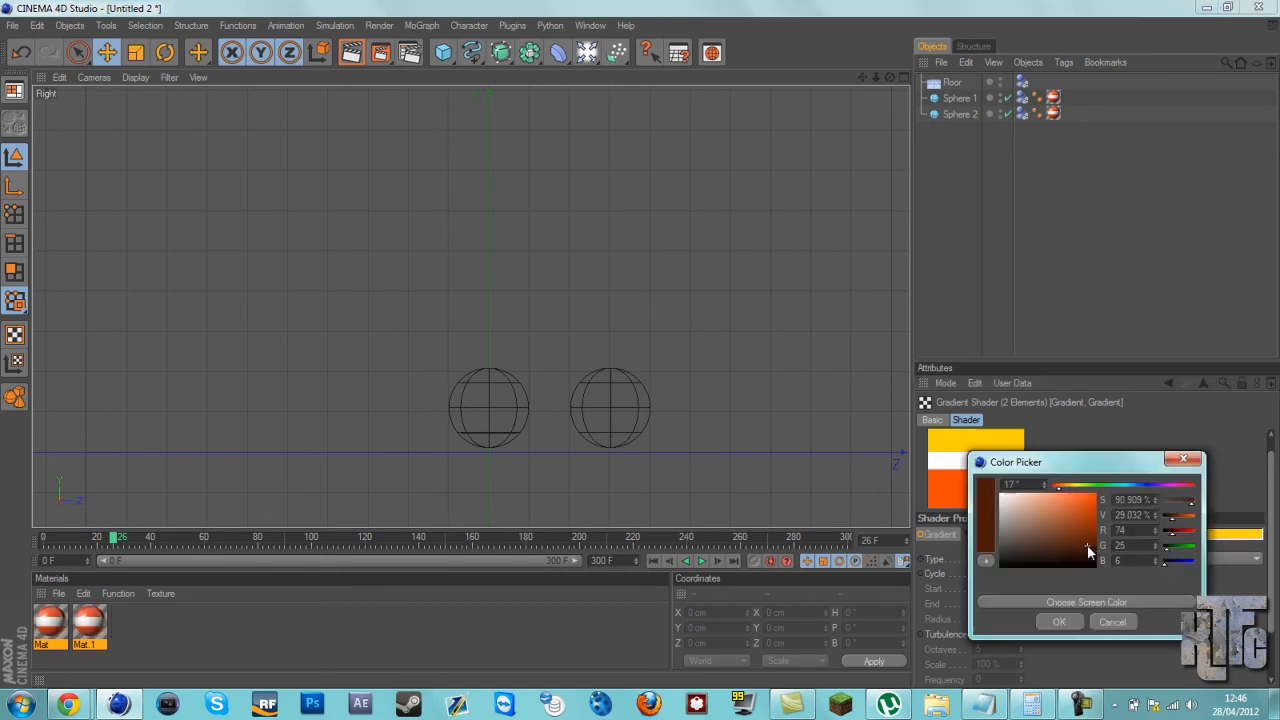
pyautogui.click(1088, 497)
pyautogui.moveTo(1067, 487); pyautogui.dragTo(1073, 484)
pyautogui.click(1057, 618)
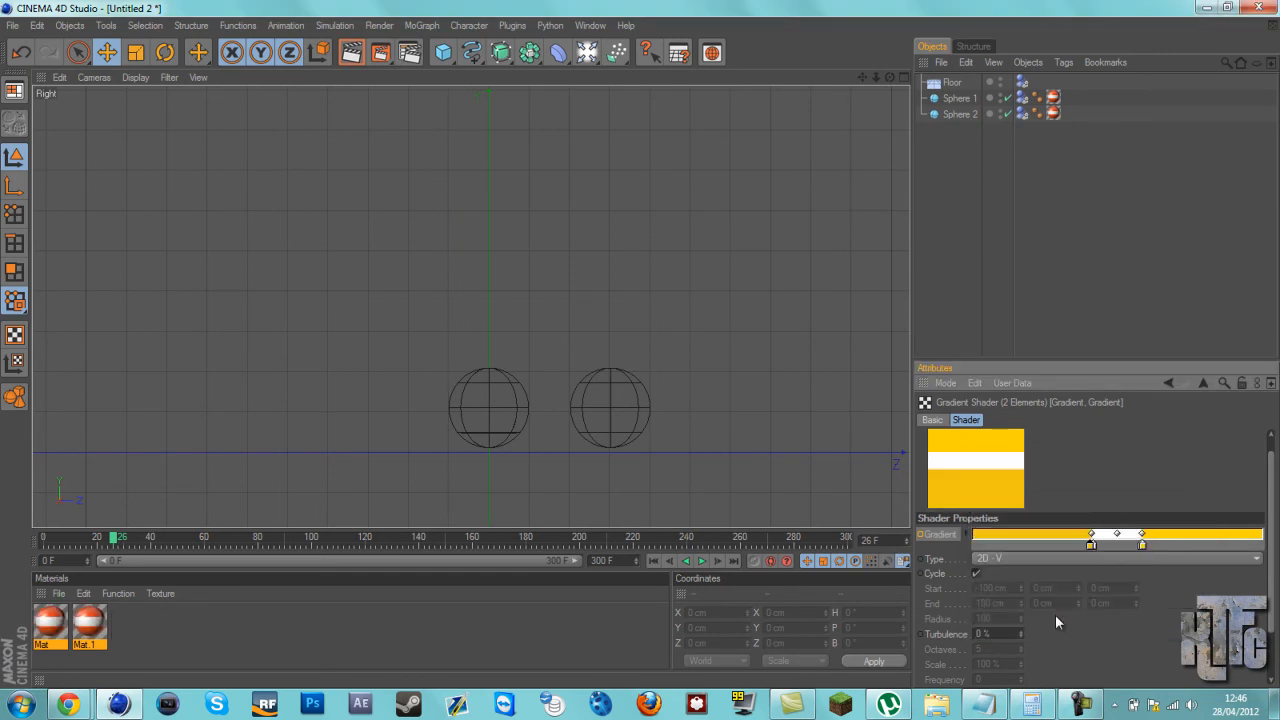
# Fine-tune the hue of the gradient's lower yellow band until it matches the upper band.
pyautogui.doubleClick(1090, 545)
pyautogui.click(1076, 487)
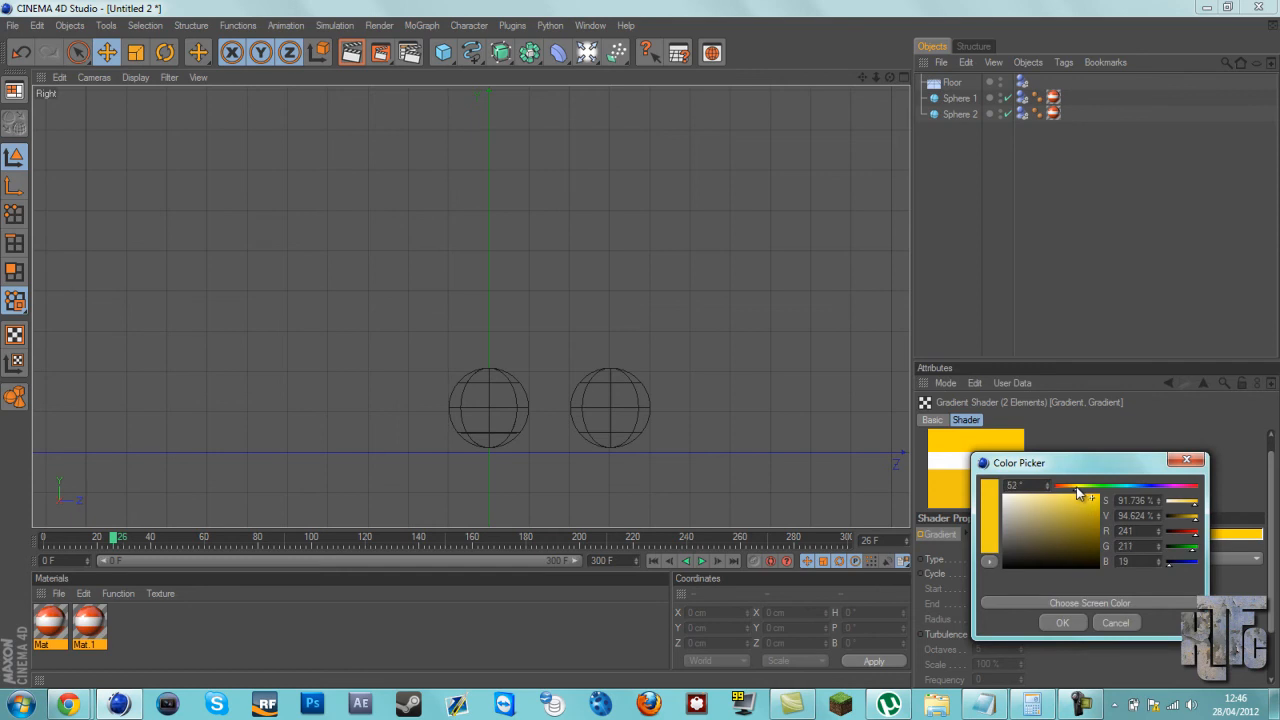
pyautogui.click(1060, 621)
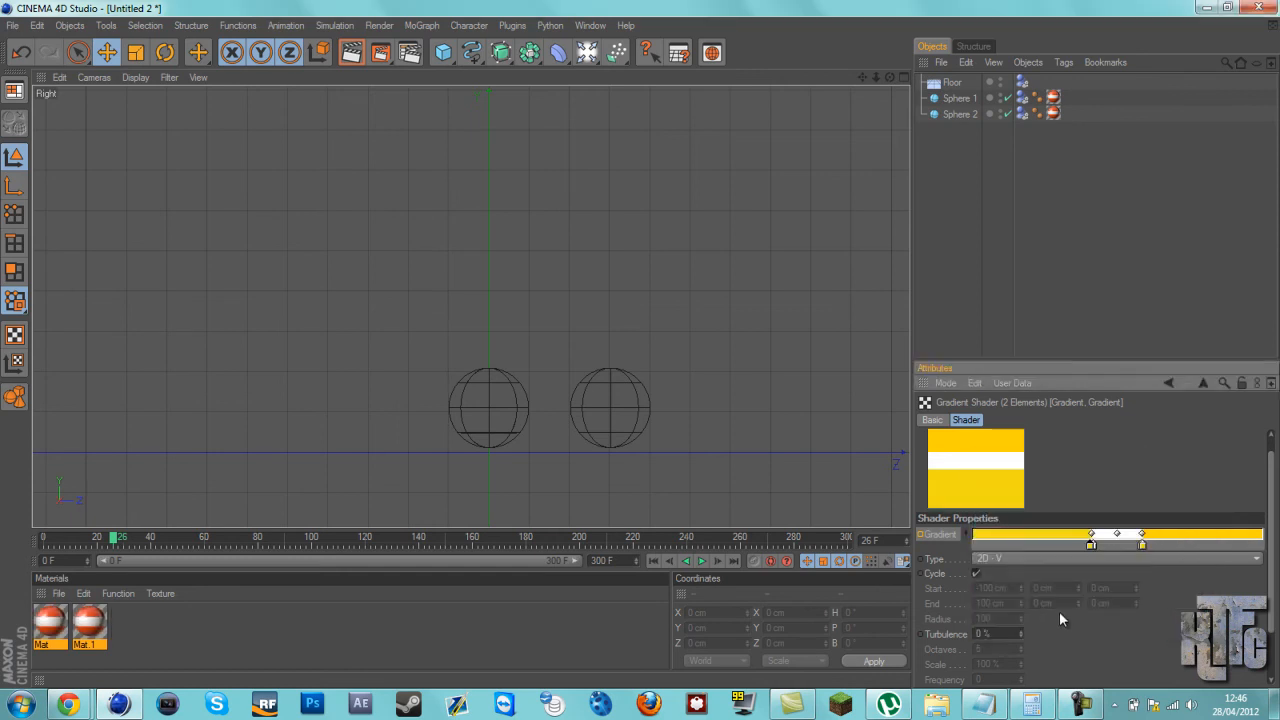
pyautogui.doubleClick(1090, 545)
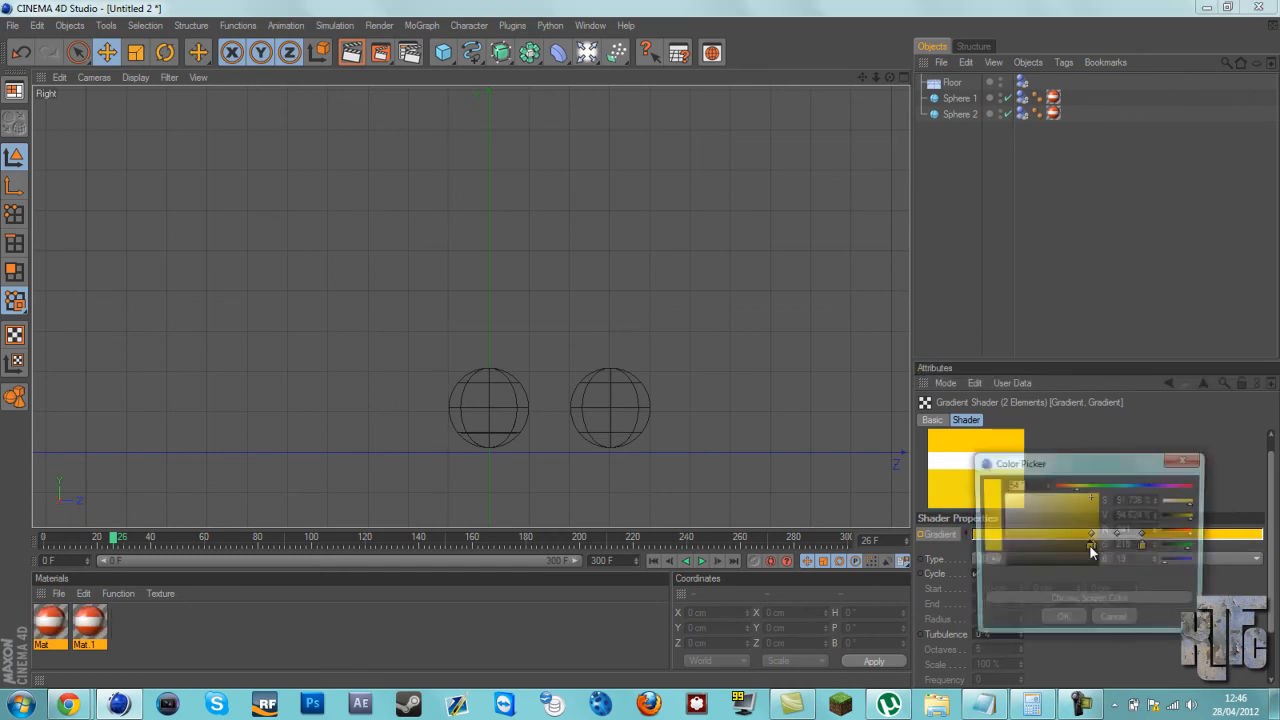
pyautogui.moveTo(1085, 461); pyautogui.dragTo(1114, 463)
pyautogui.click(1108, 490)
pyautogui.click(1106, 490)
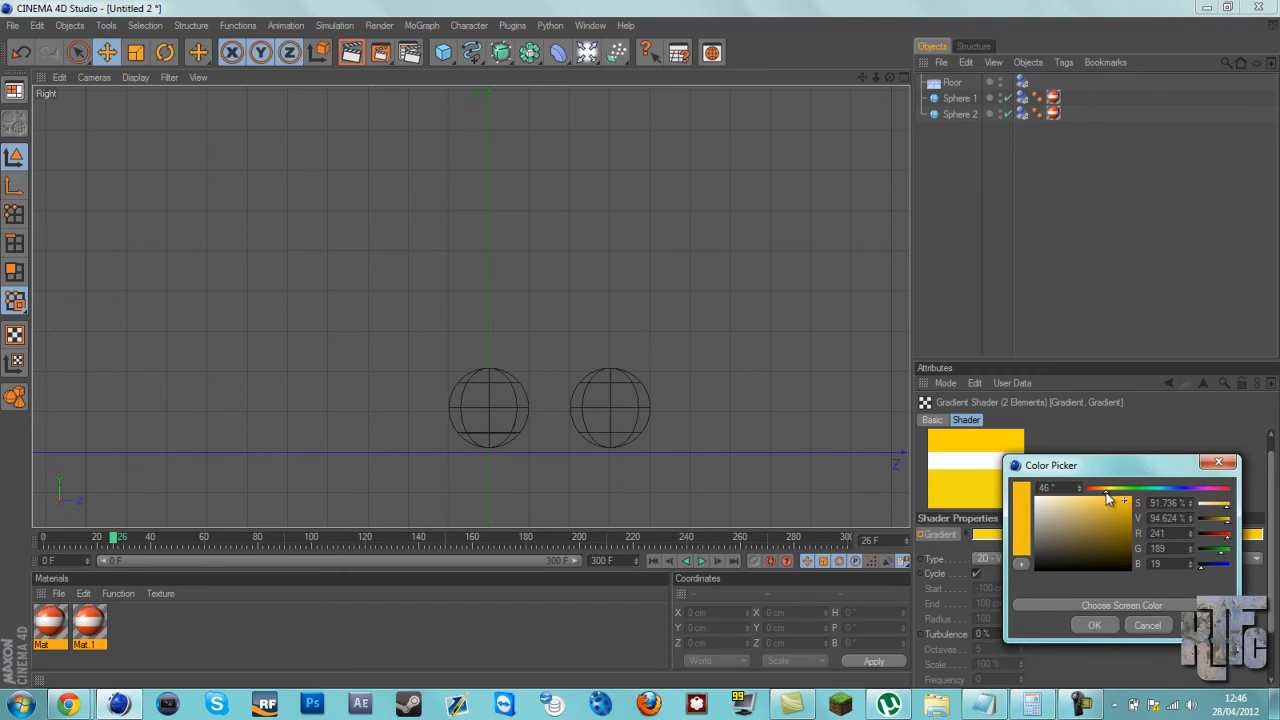
pyautogui.click(1094, 625)
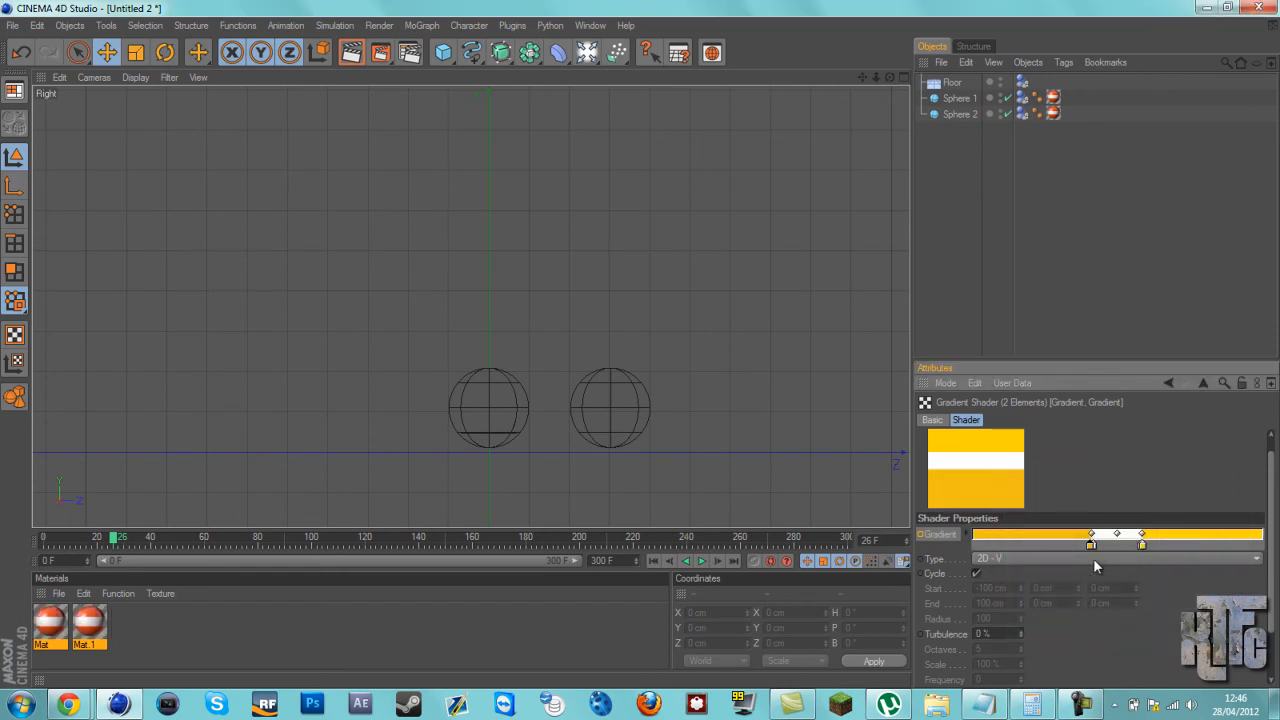
pyautogui.doubleClick(1090, 546)
pyautogui.click(1073, 489)
pyautogui.click(1061, 624)
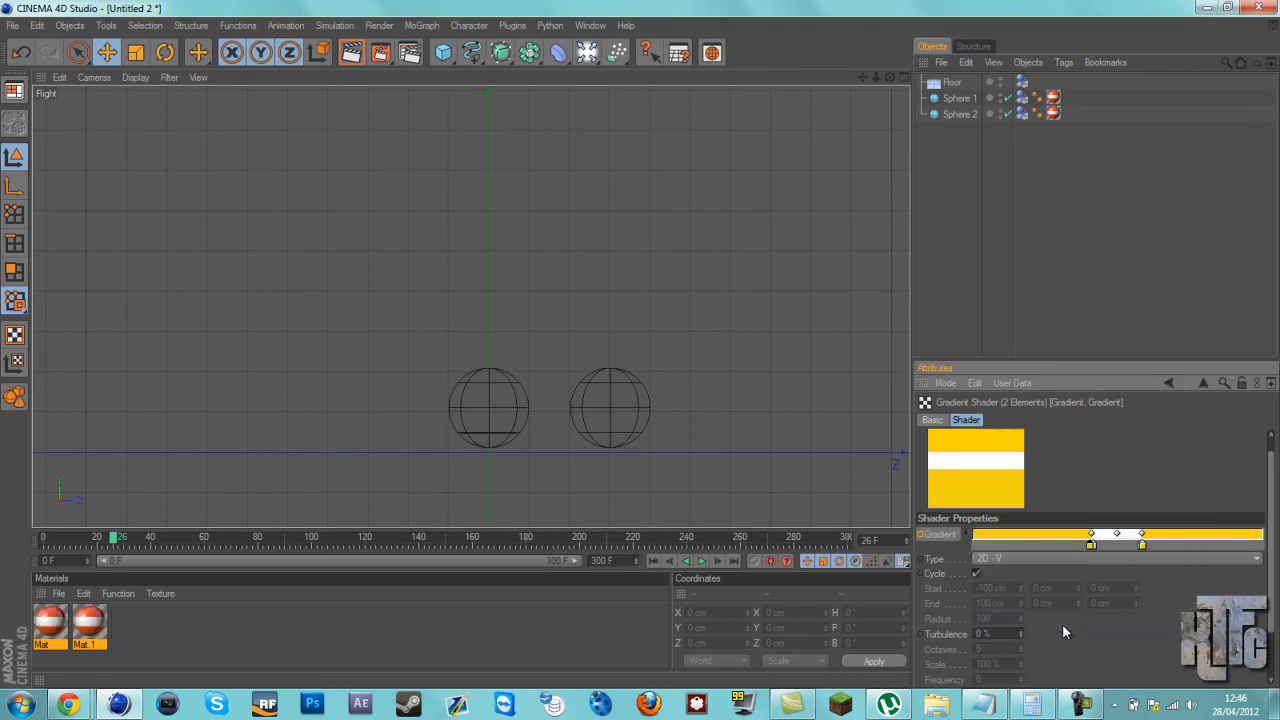
# Set the lower yellow band's hue to 48° and keyframe the gradient of both materials at frame 26.
pyautogui.doubleClick(1090, 545)
pyautogui.click(1071, 486)
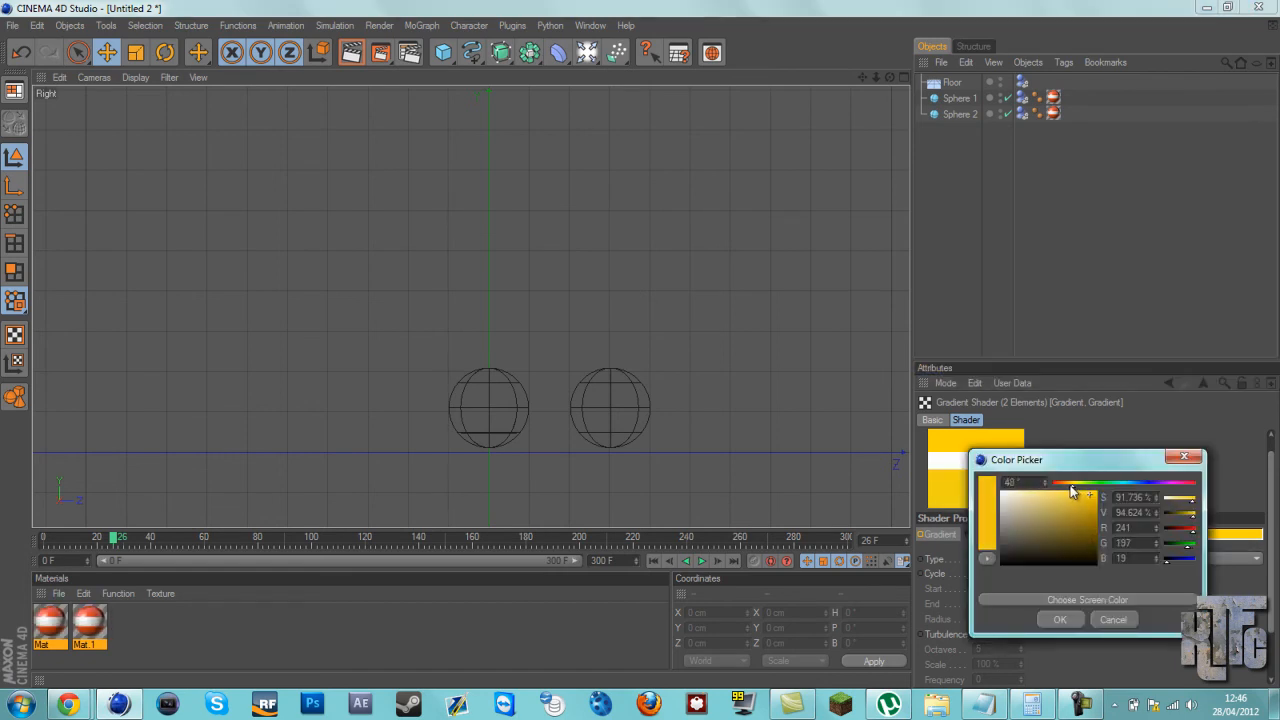
pyautogui.click(1060, 619)
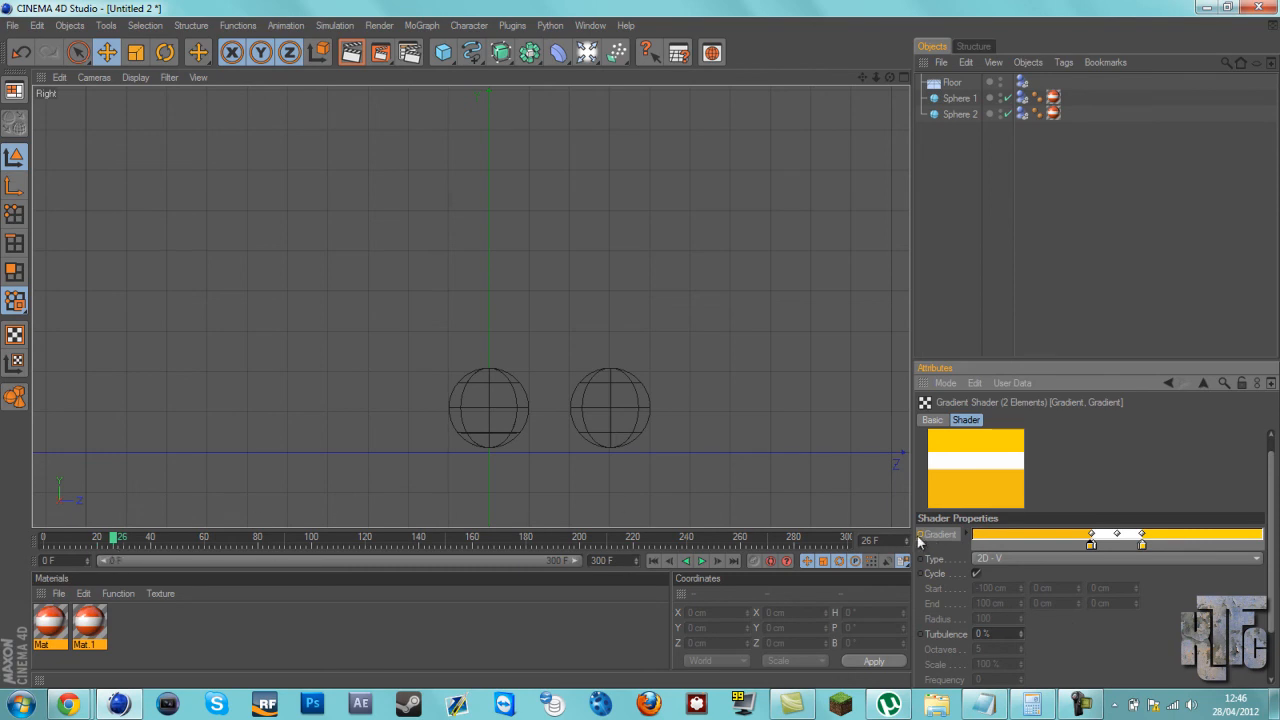
# Play the animation from the start in the perspective view to check the spheres' colour change, and return to frame 0.
pyautogui.press('F1')
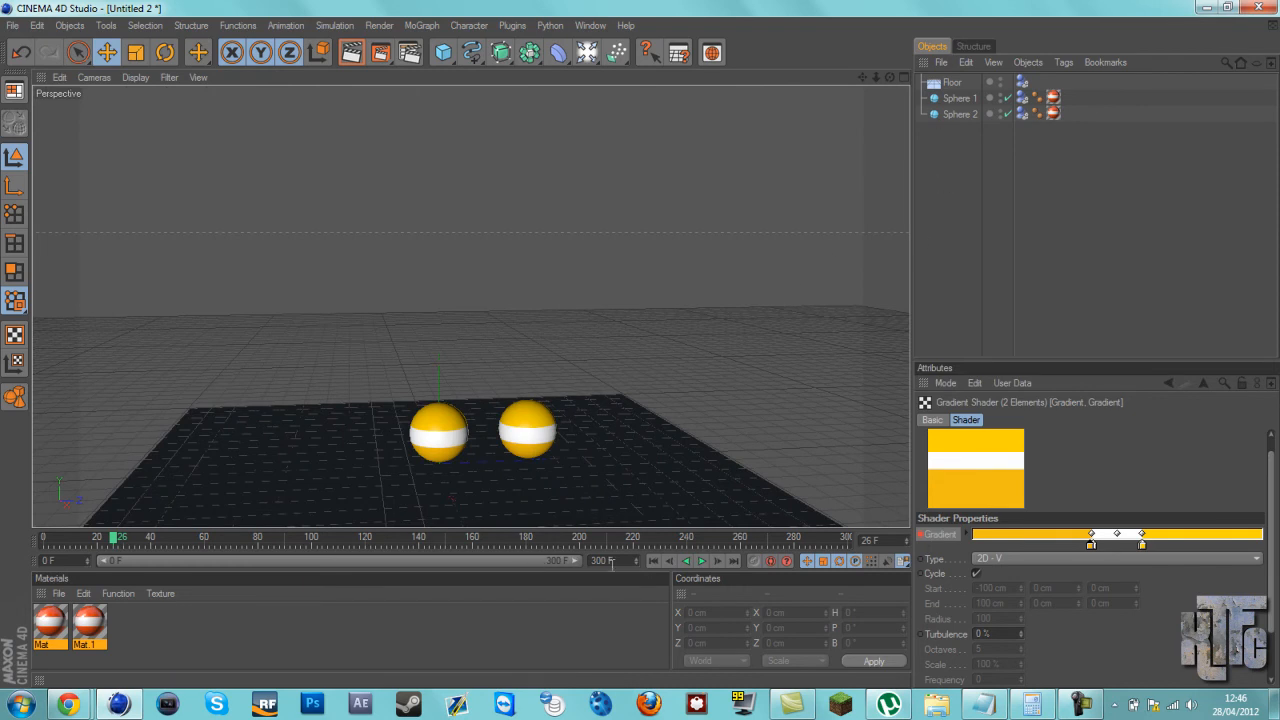
pyautogui.click(653, 560)
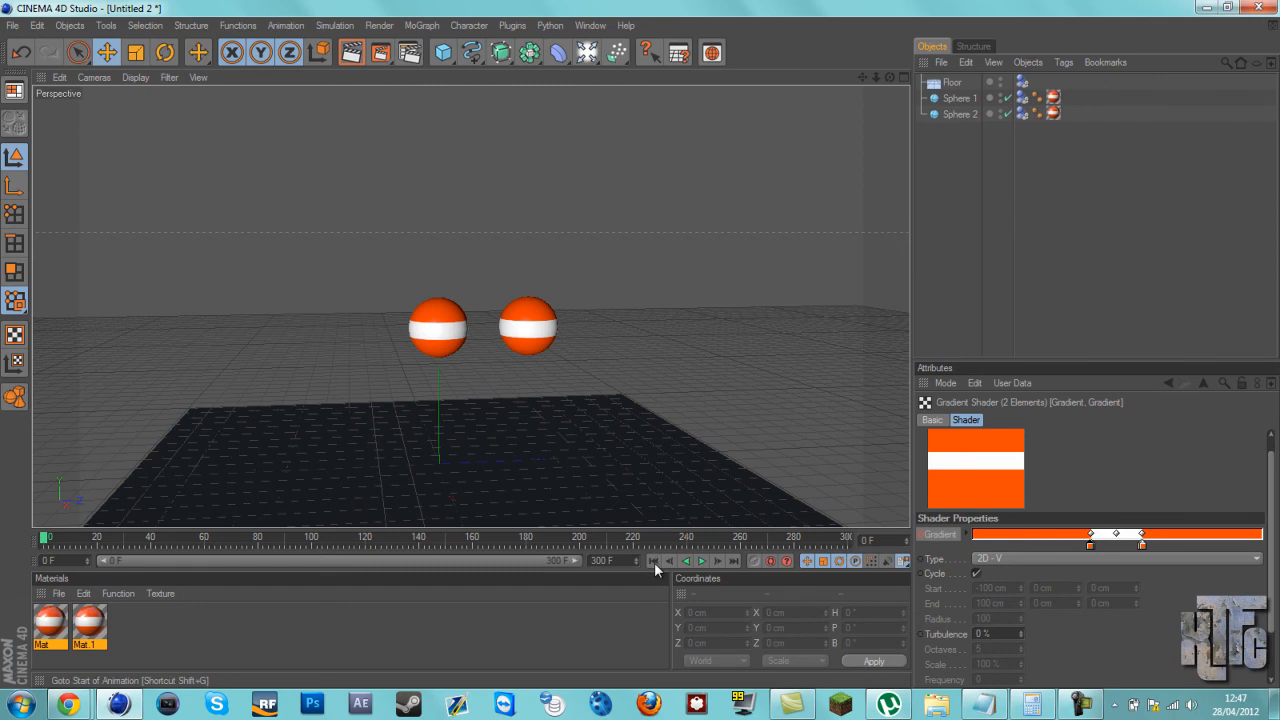
pyautogui.click(701, 561)
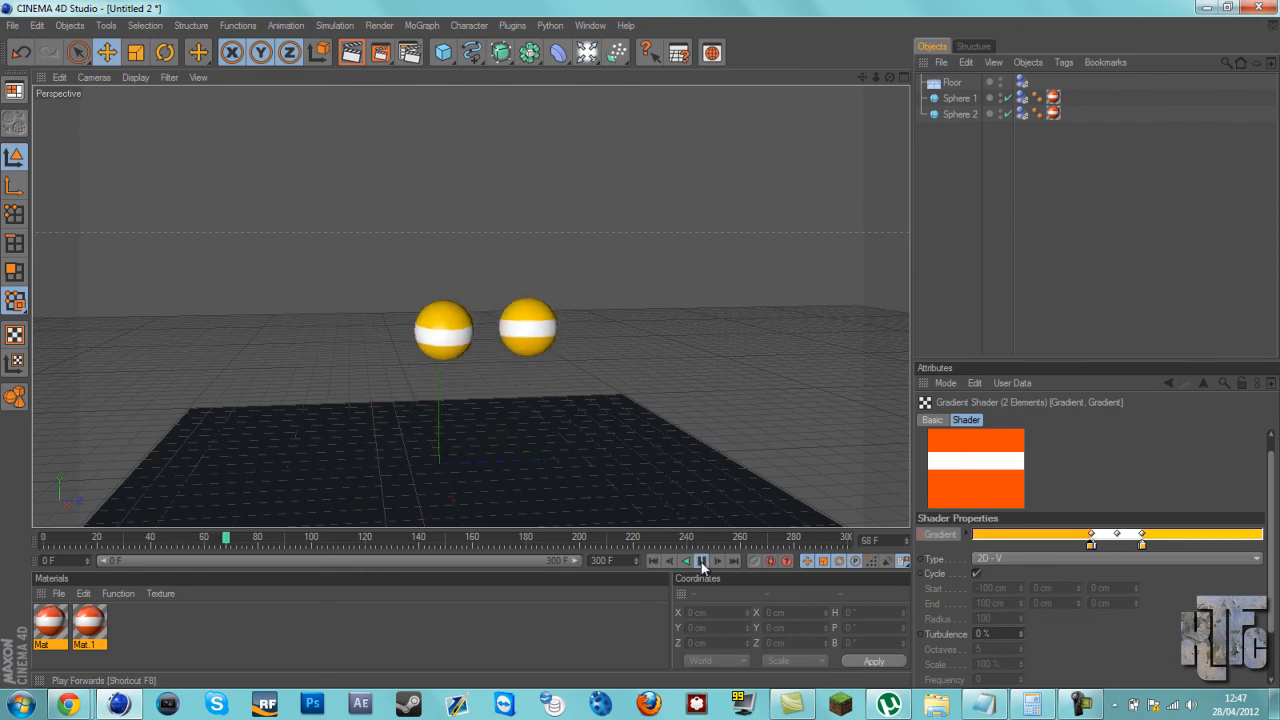
pyautogui.click(701, 561)
pyautogui.click(653, 561)
pyautogui.click(702, 561)
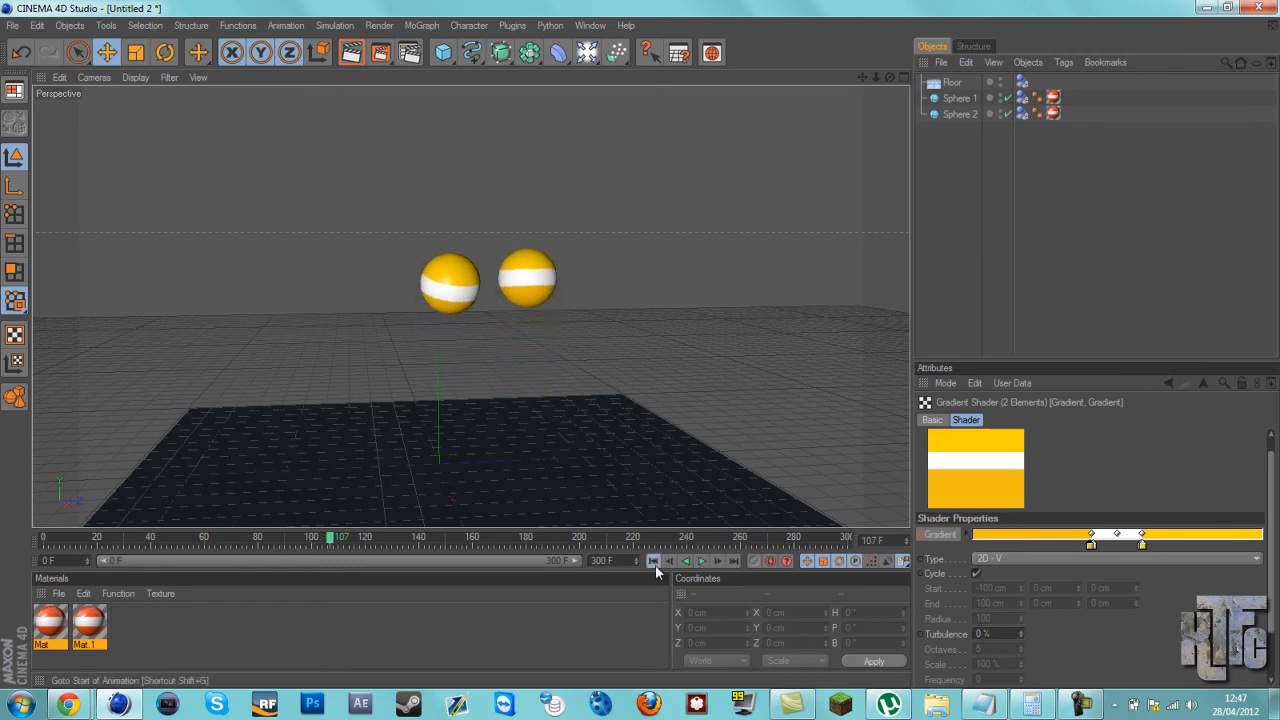
pyautogui.click(653, 561)
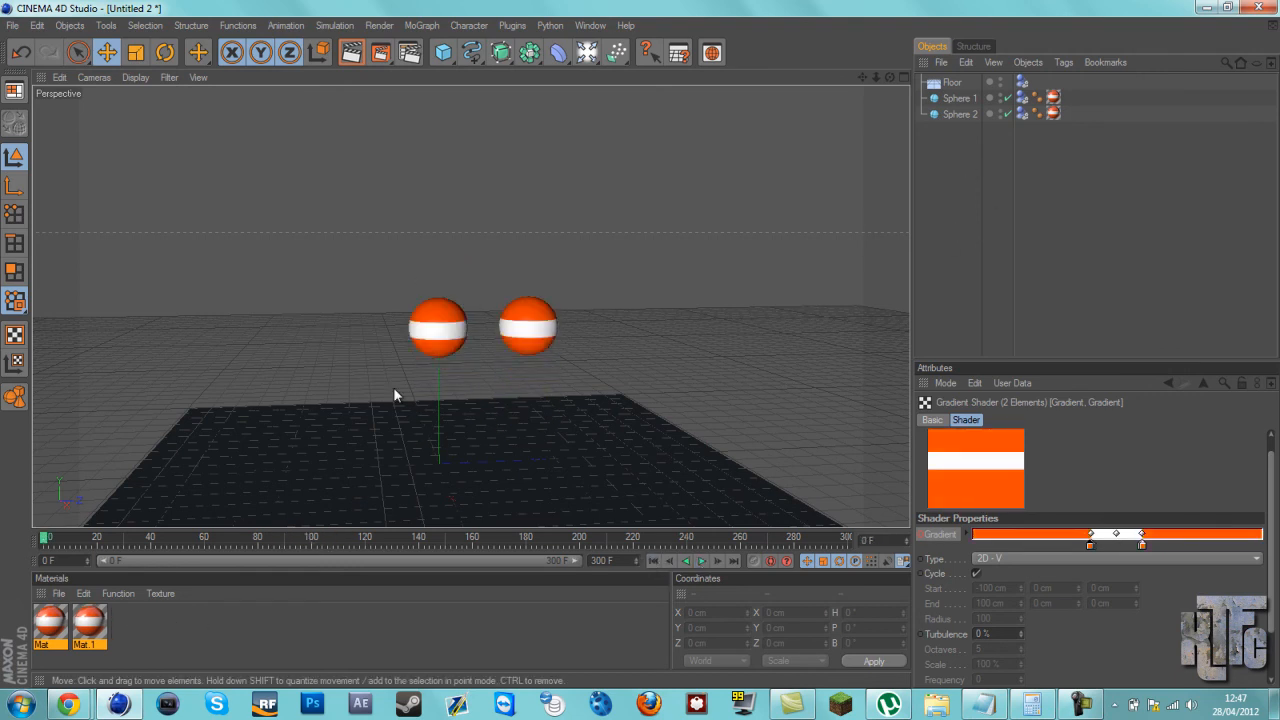
# Select both sphere materials and open their shared gradient shader settings.
pyautogui.moveTo(148, 649); pyautogui.dragTo(2, 628)
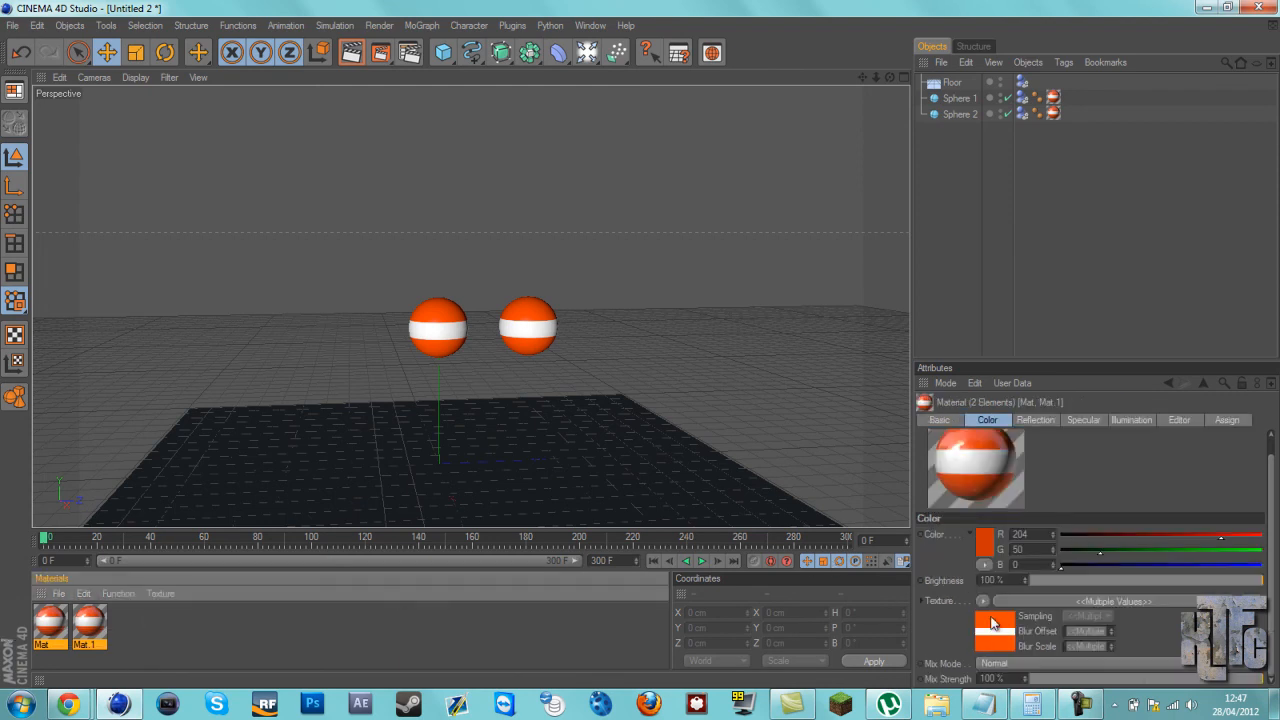
pyautogui.click(952, 623)
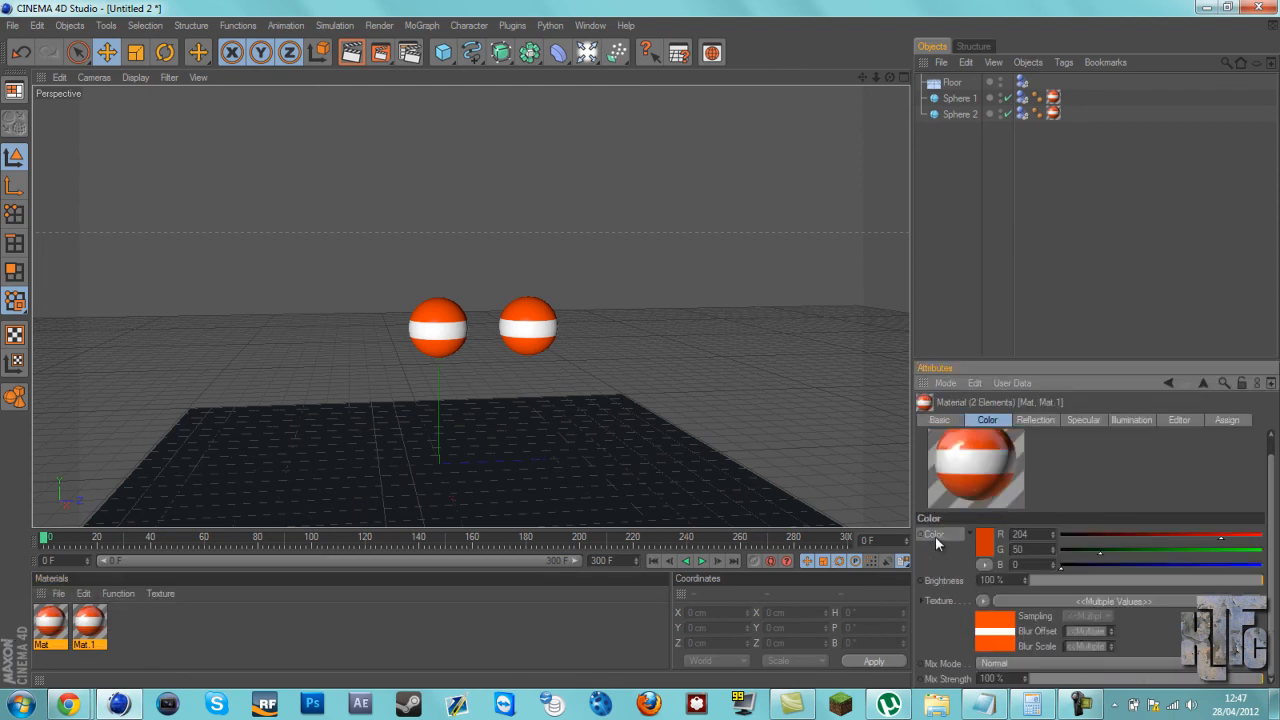
pyautogui.click(1045, 600)
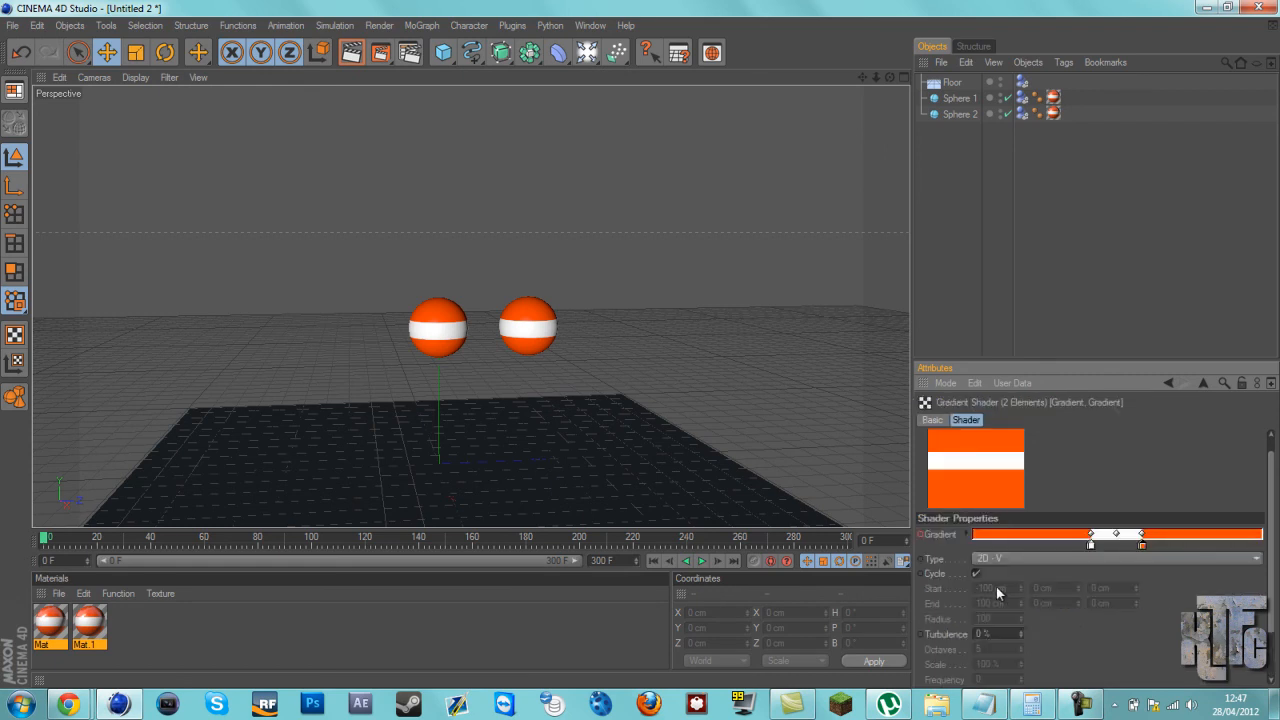
# Find the second floor contact in the Right view at frame 83 and keyframe the yellow and white gradient there.
pyautogui.moveTo(221, 545); pyautogui.dragTo(107, 543)
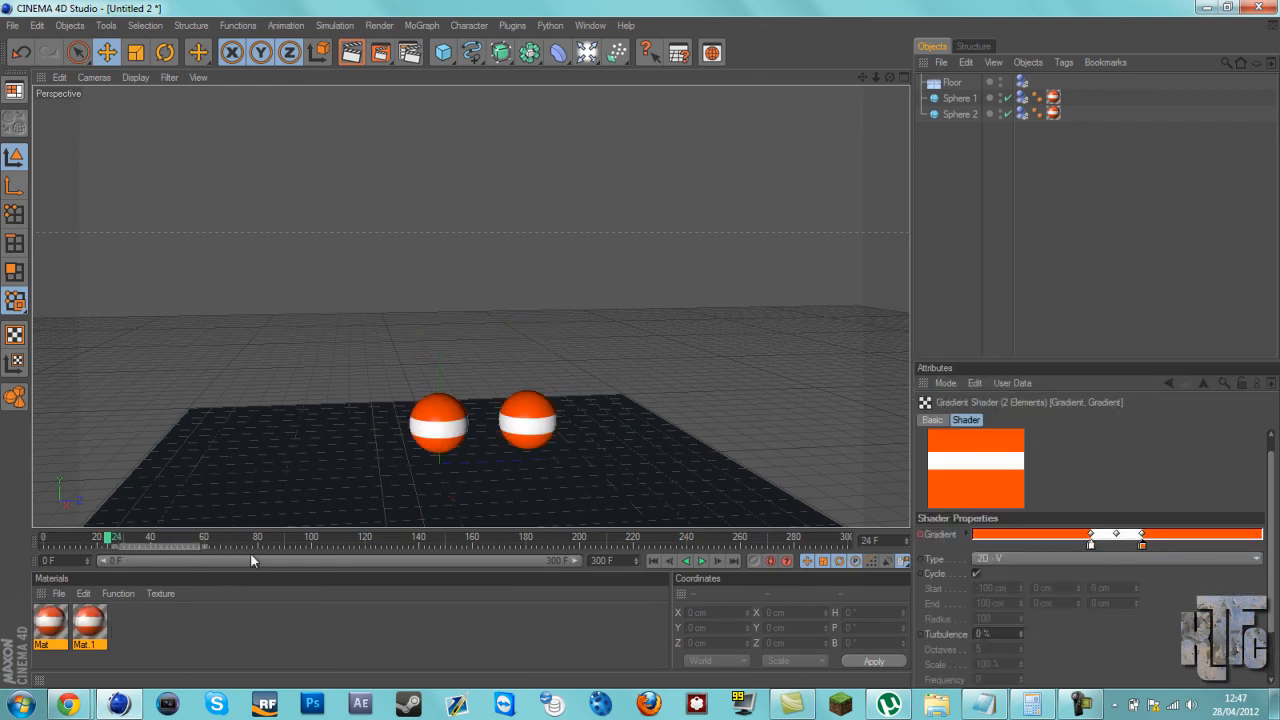
pyautogui.moveTo(107, 543); pyautogui.dragTo(259, 553)
pyautogui.press('F3')
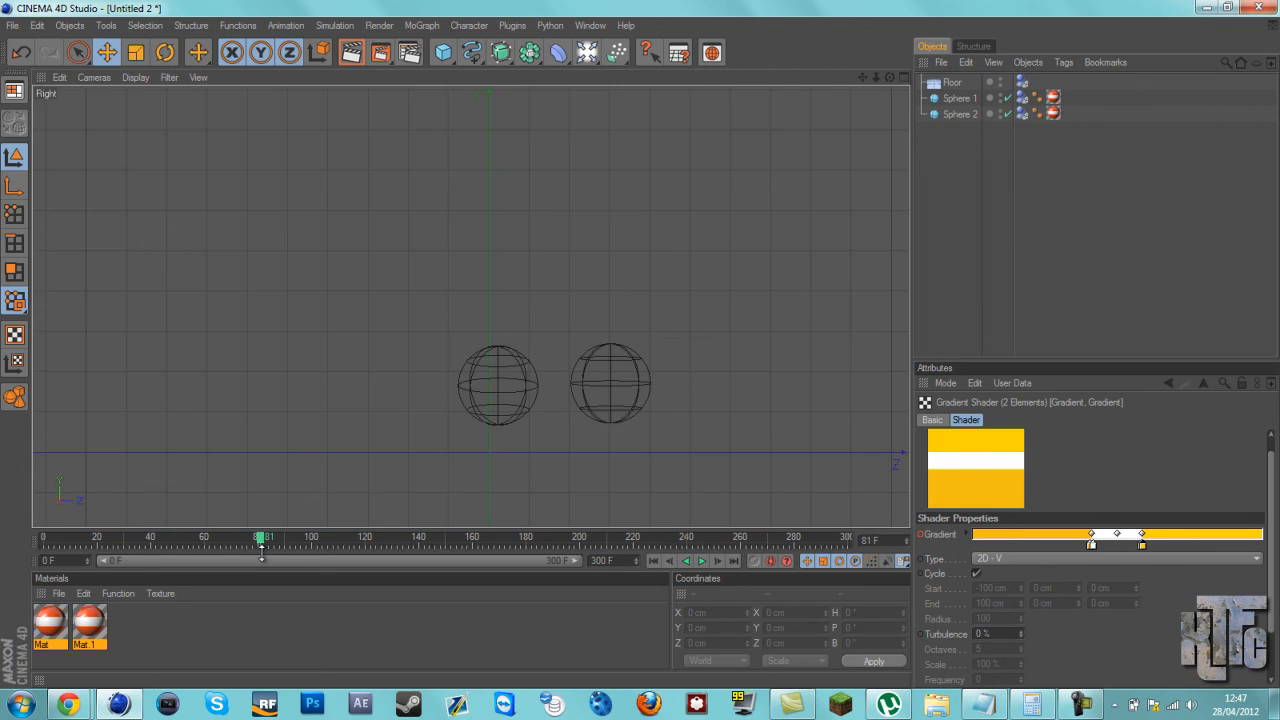
pyautogui.click(719, 561)
pyautogui.click(719, 561)
pyautogui.click(719, 560)
pyautogui.click(719, 560)
pyautogui.click(669, 560)
pyautogui.click(669, 560)
pyautogui.click(713, 560)
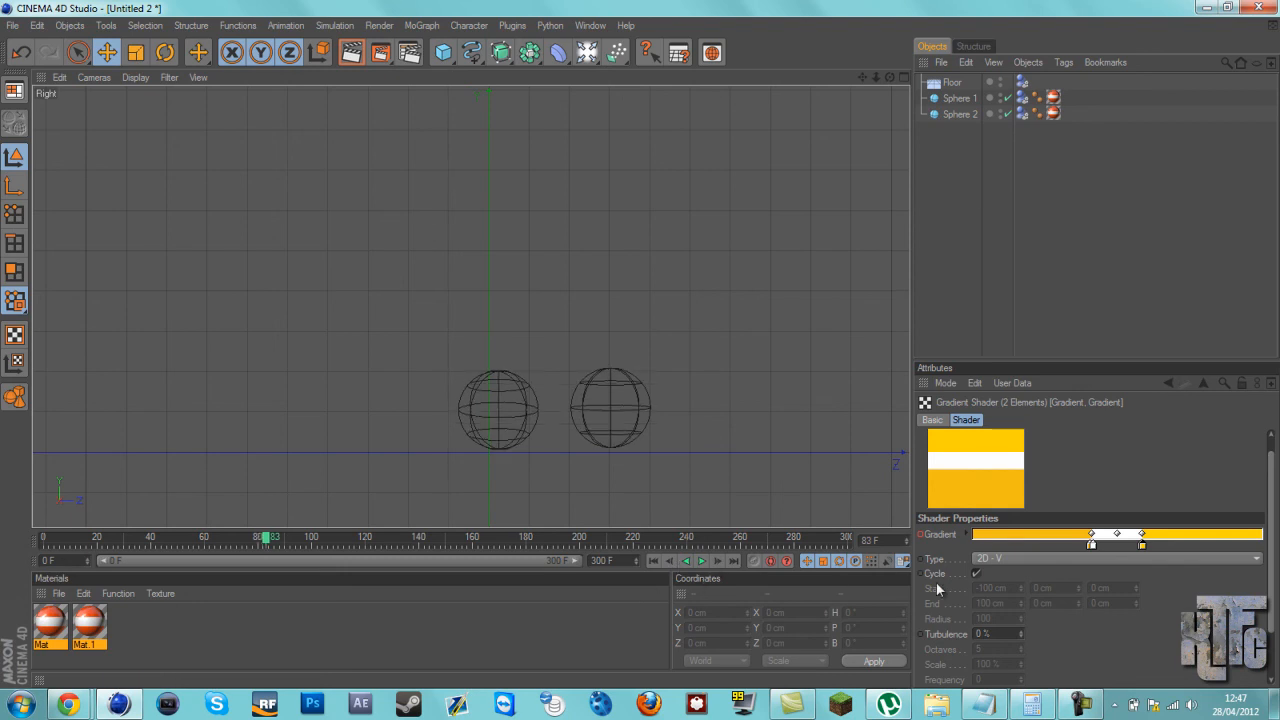
pyautogui.click(921, 536)
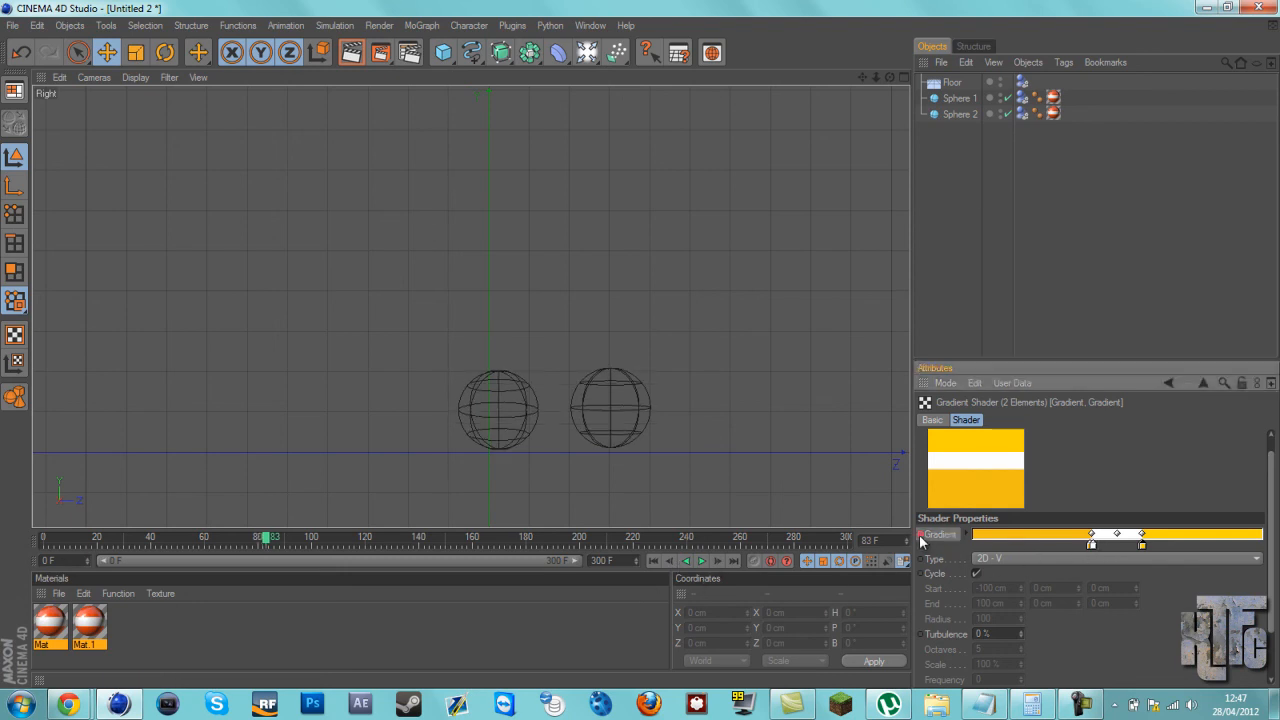
# Advance to frame 84 and recolour the gradient's lower yellow band lime green with a hue of 78°.
pyautogui.click(714, 561)
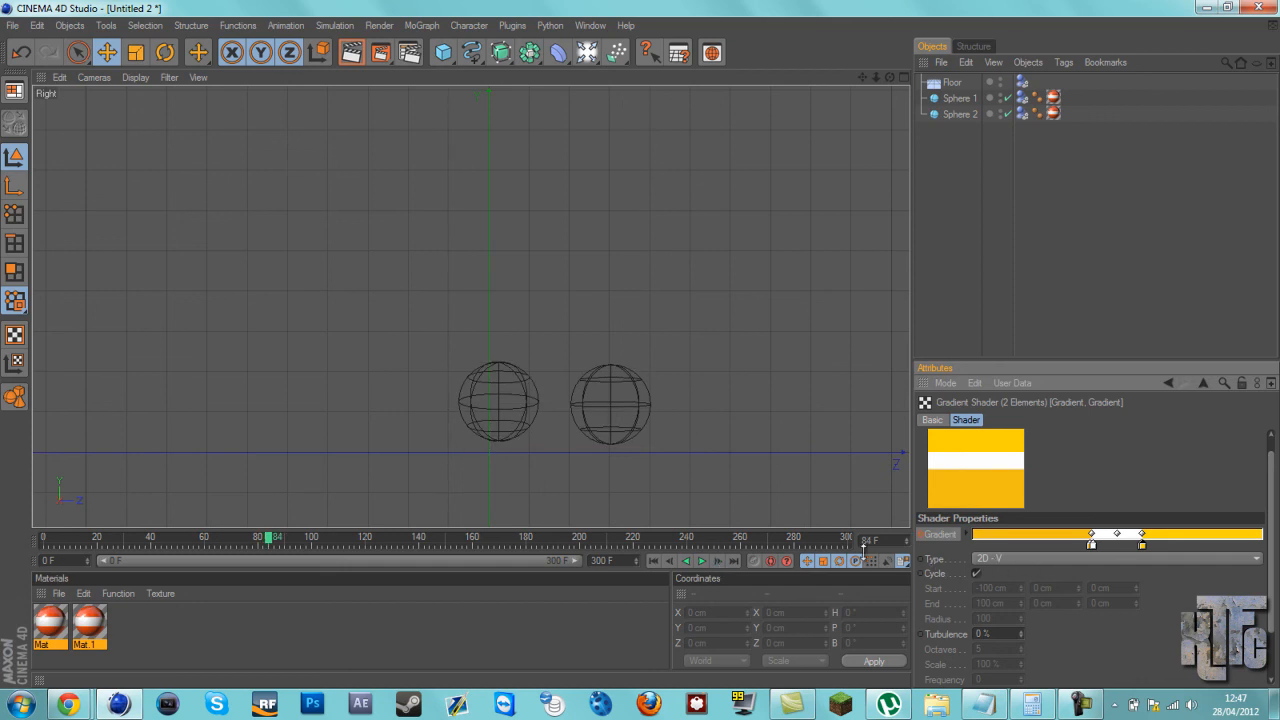
pyautogui.doubleClick(1091, 546)
pyautogui.moveTo(1073, 484); pyautogui.dragTo(1084, 485)
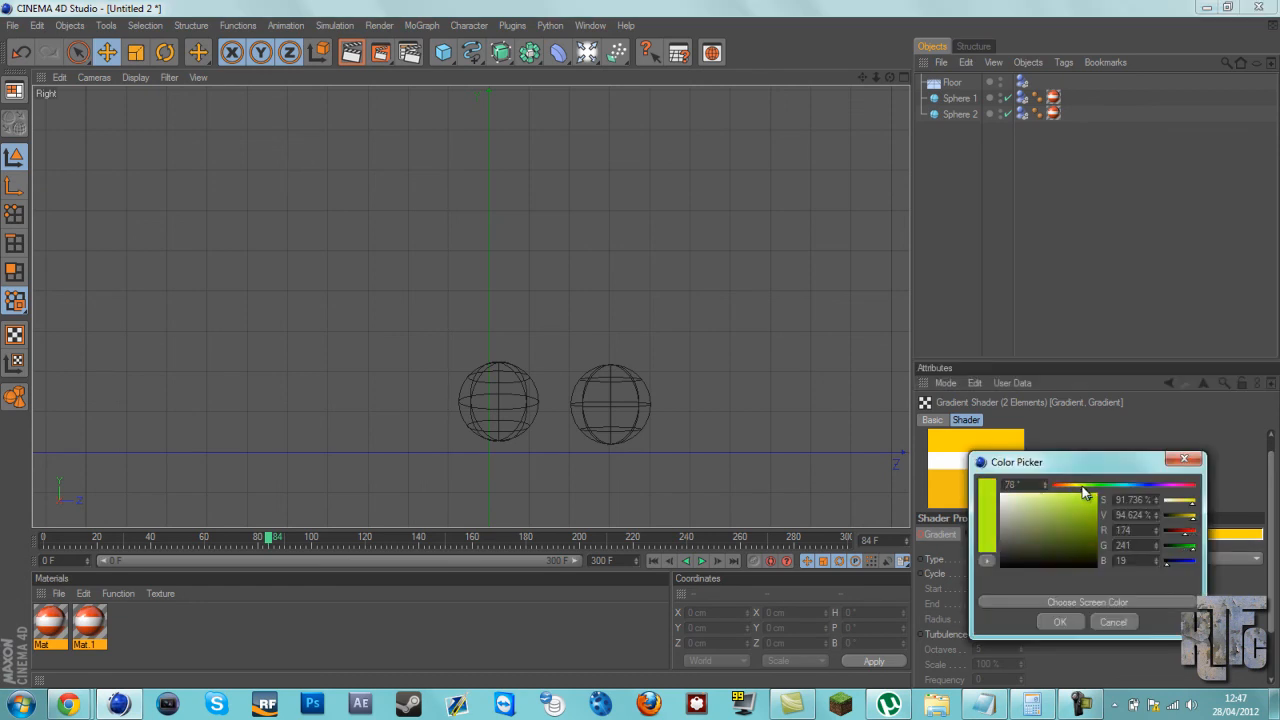
pyautogui.click(1060, 622)
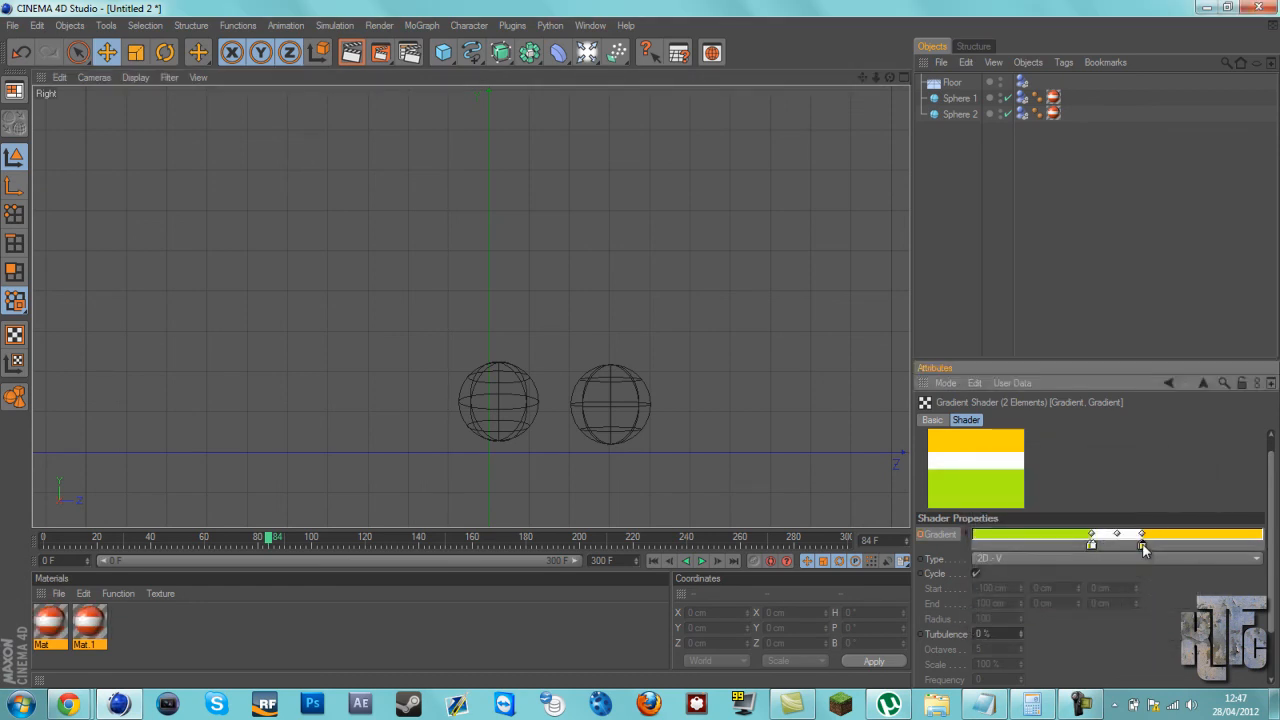
# Recolour the gradient's upper yellow band lime green with a hue of 80° at frame 84.
pyautogui.doubleClick(1143, 547)
pyautogui.moveTo(1130, 487); pyautogui.dragTo(1137, 482)
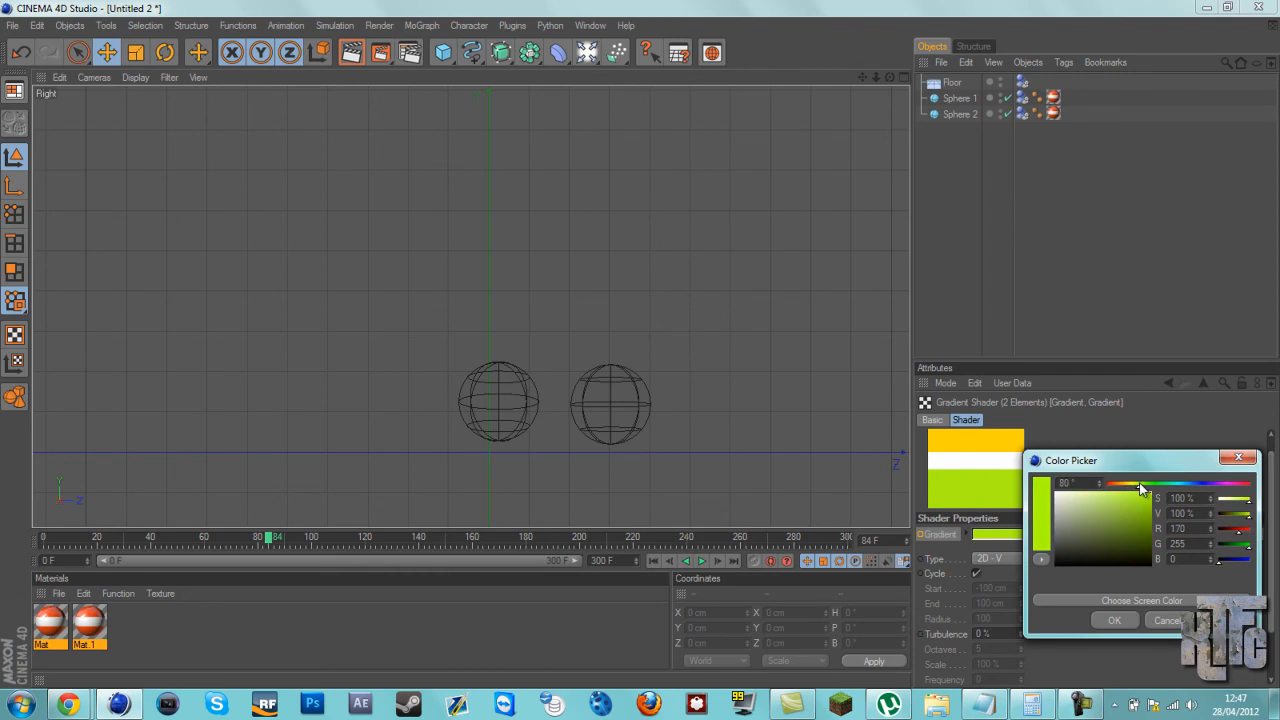
pyautogui.click(1111, 621)
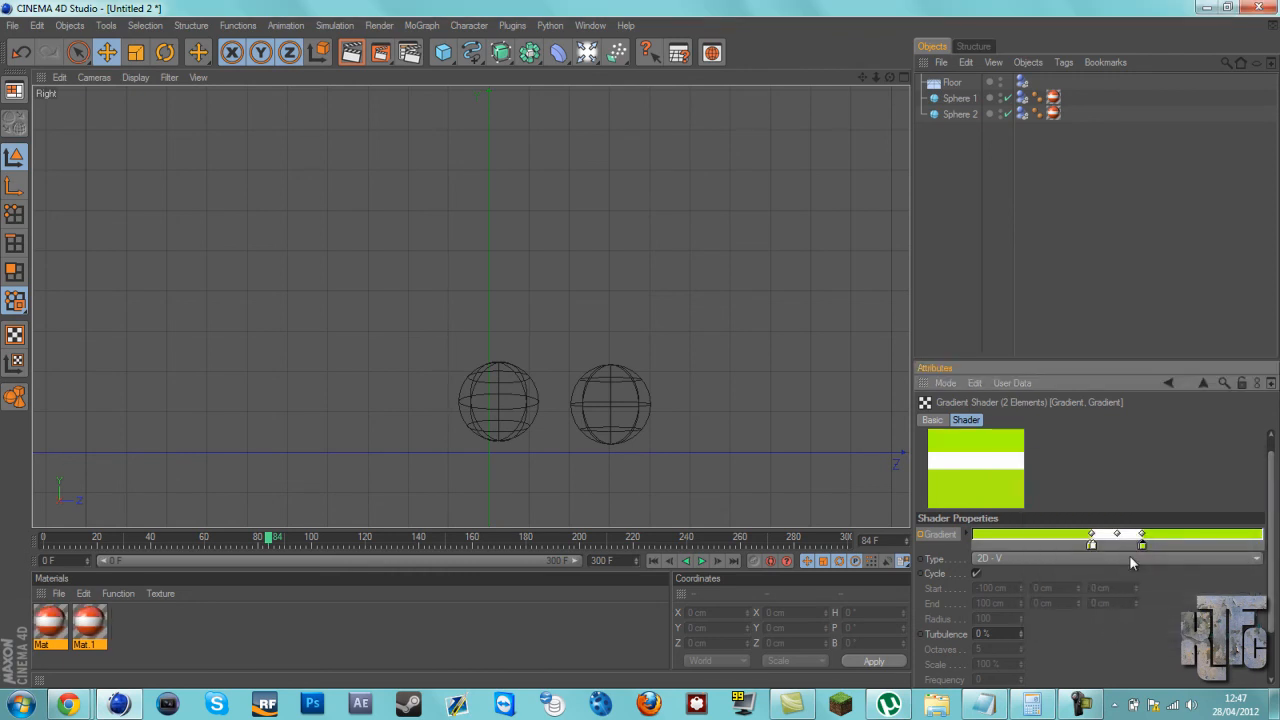
# Brighten the lower lime green band to match the upper band and keyframe both materials' gradient at frame 84.
pyautogui.doubleClick(1143, 547)
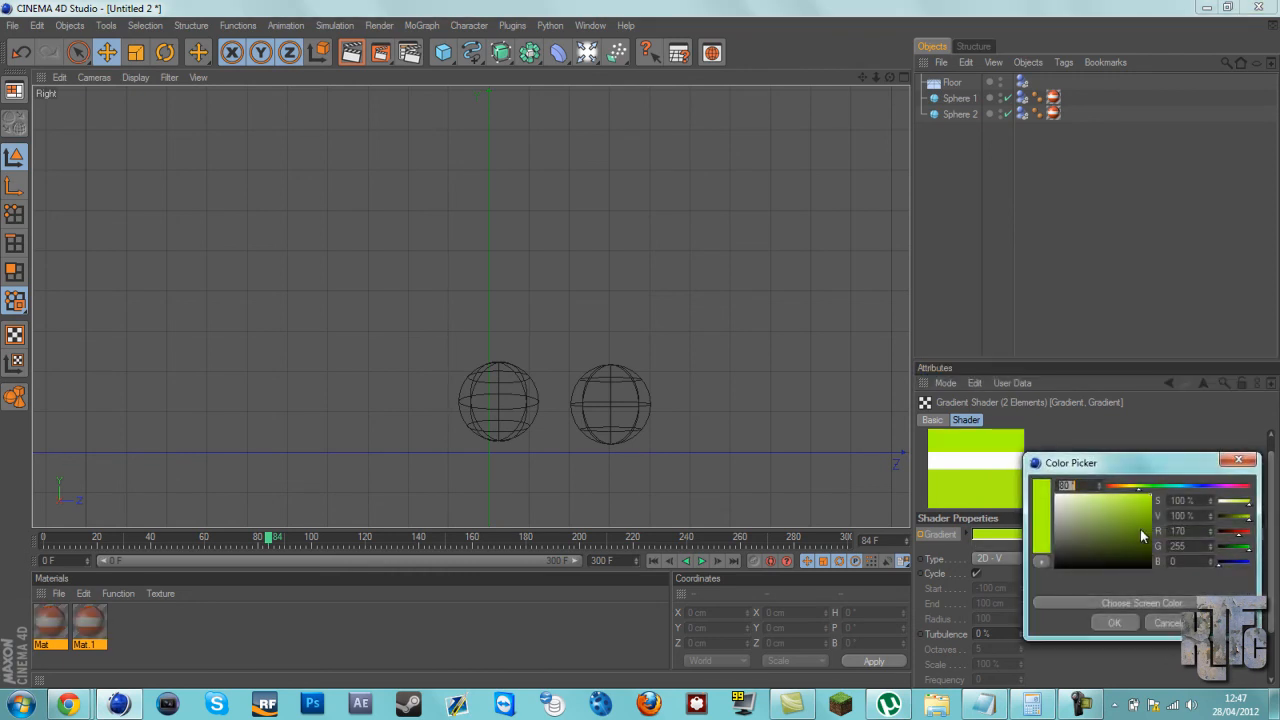
pyautogui.click(1114, 622)
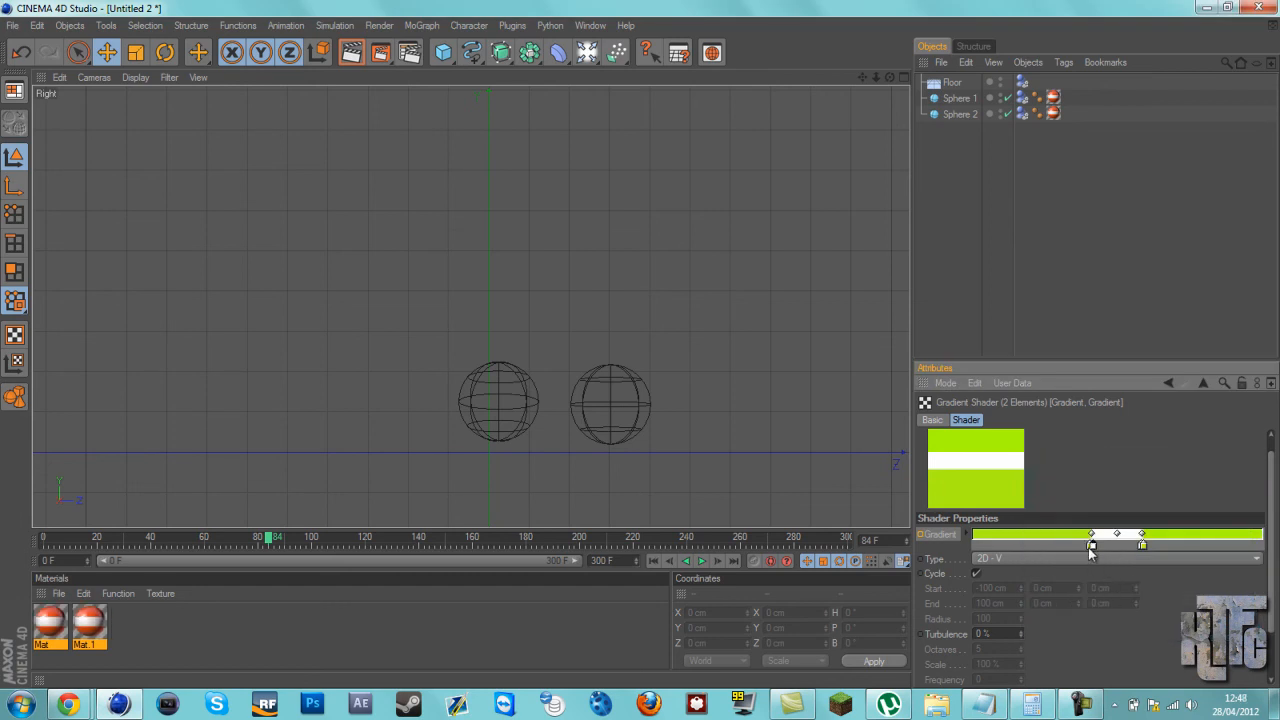
pyautogui.doubleClick(1091, 547)
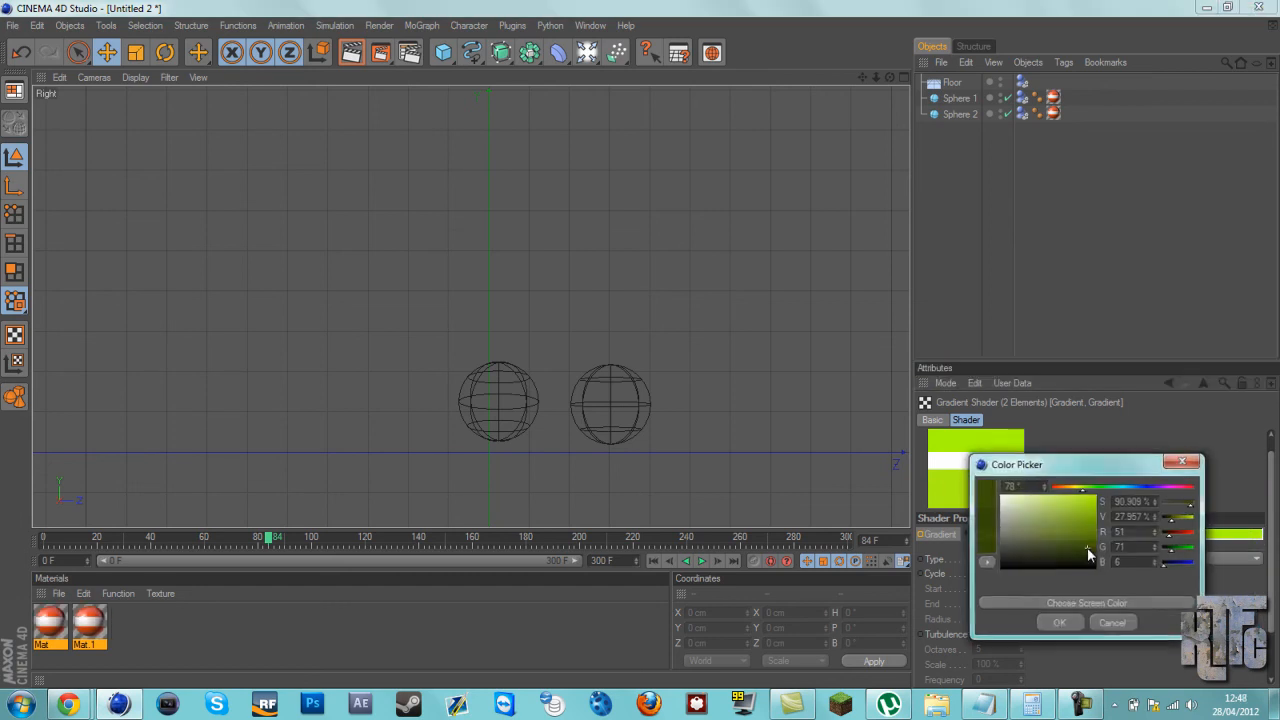
pyautogui.click(1060, 624)
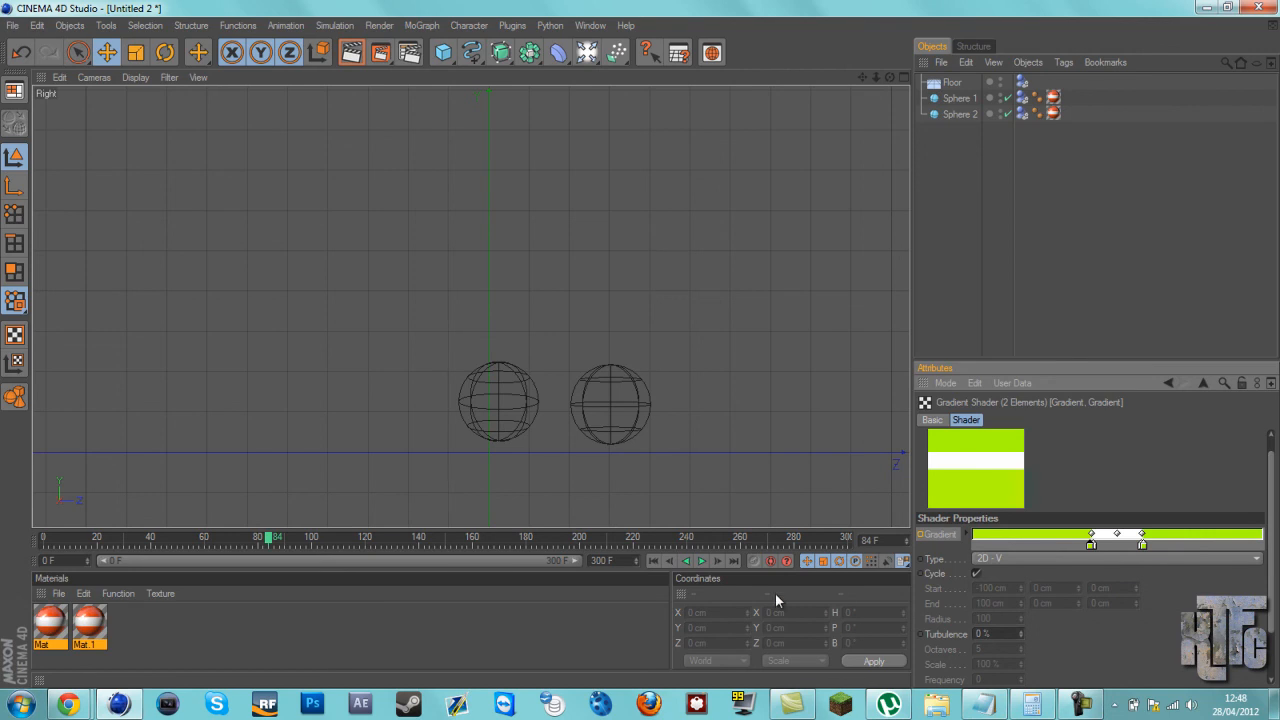
pyautogui.keyDown('ctrl'); pyautogui.click(921, 535); pyautogui.keyUp('ctrl')
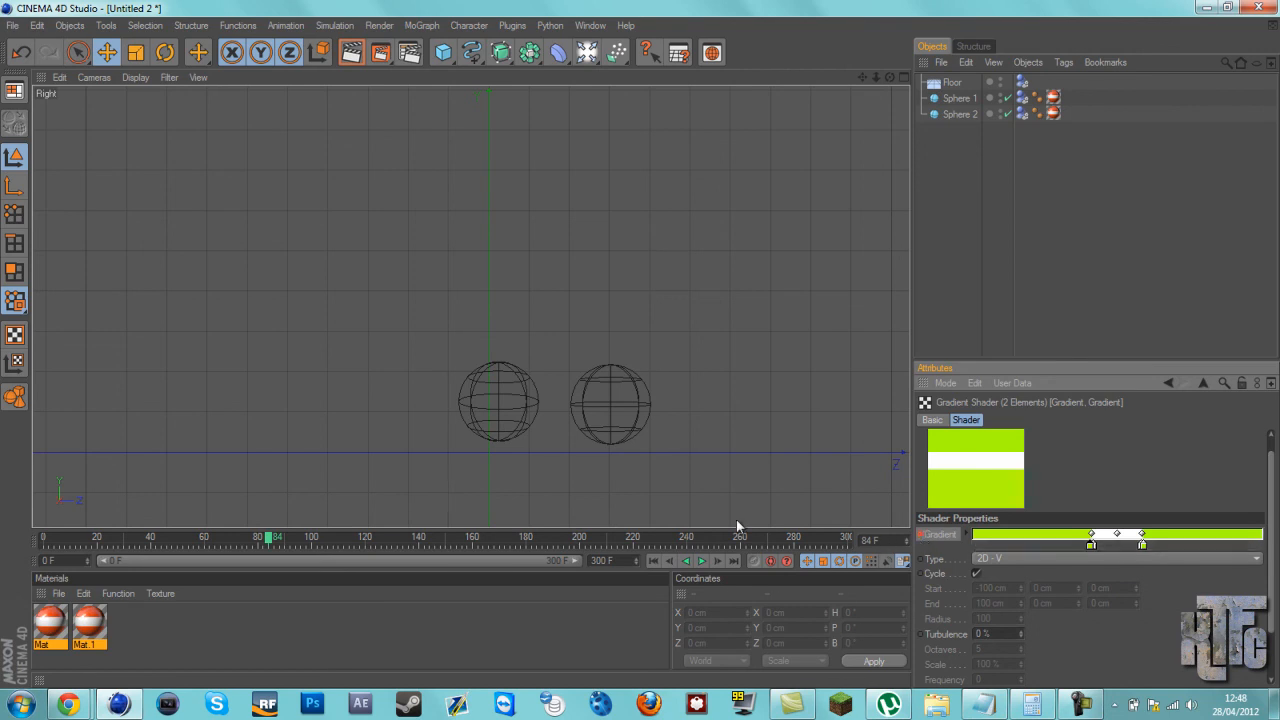
# Move the animation to frame 146, where the tilted sphere meets the floor in the Right view.
pyautogui.press('F1')
pyautogui.moveTo(268, 545); pyautogui.dragTo(438, 584)
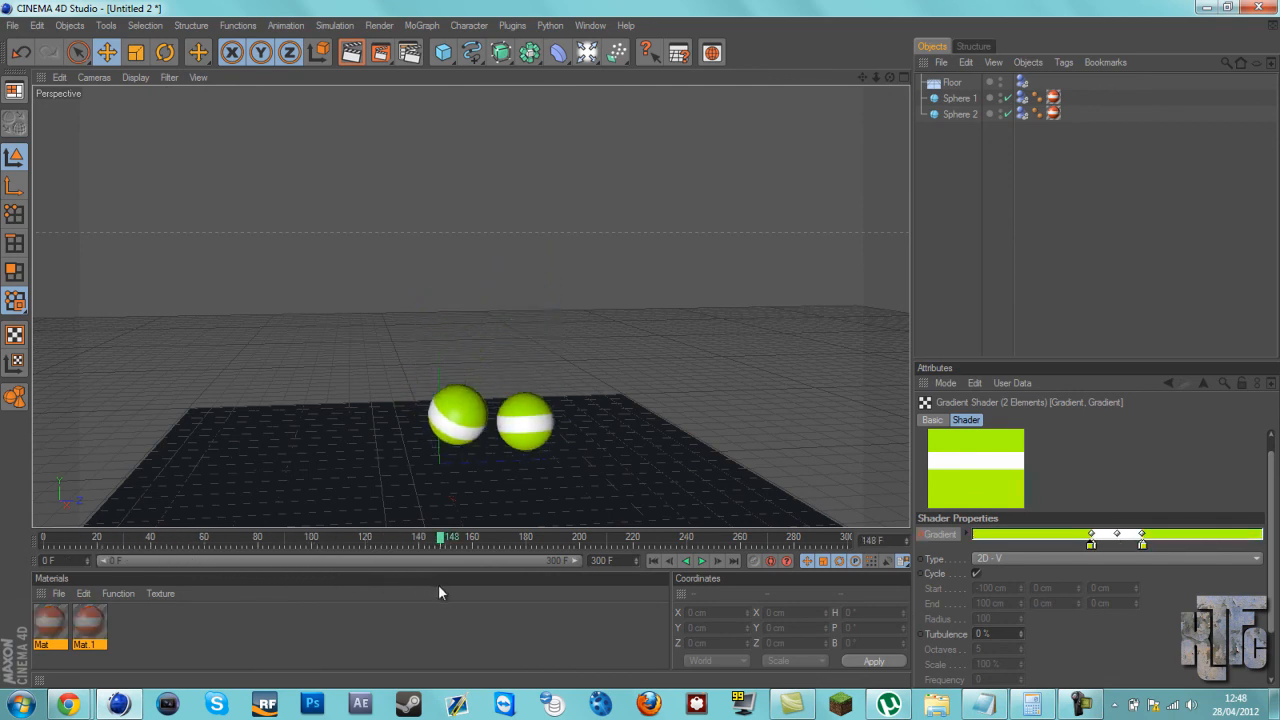
pyautogui.press('F3')
pyautogui.click(437, 541)
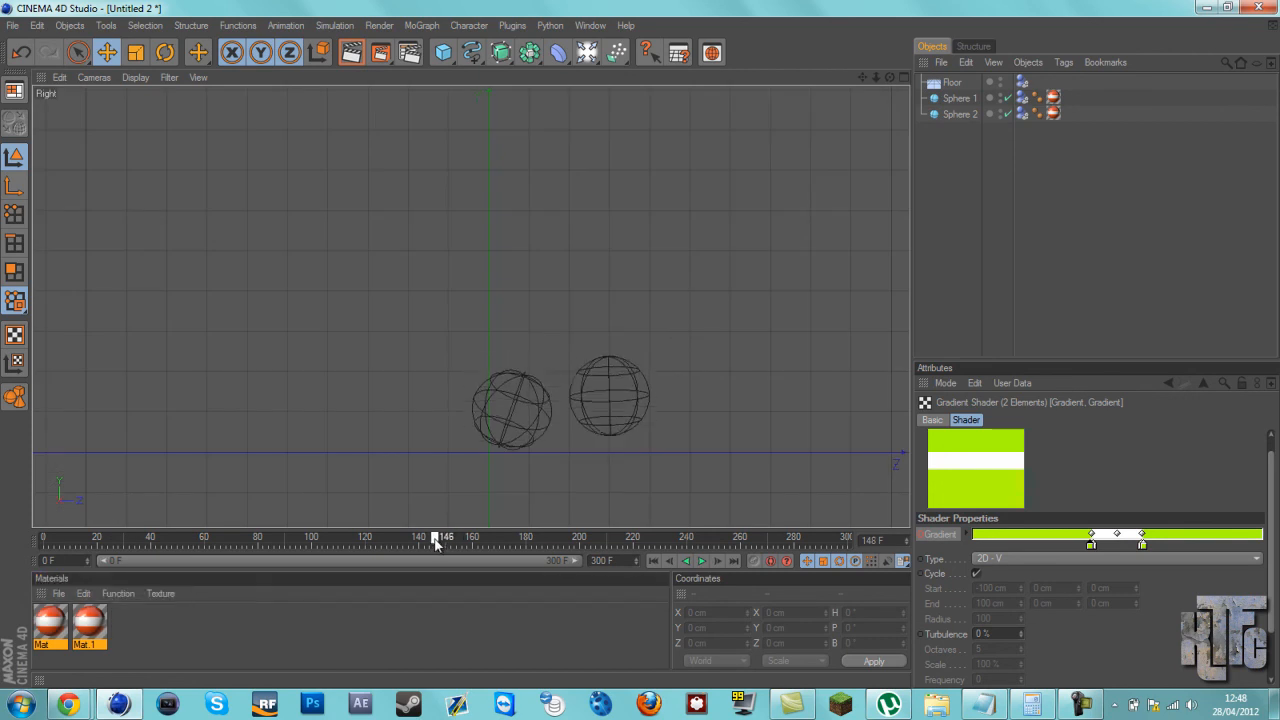
pyautogui.click(435, 541)
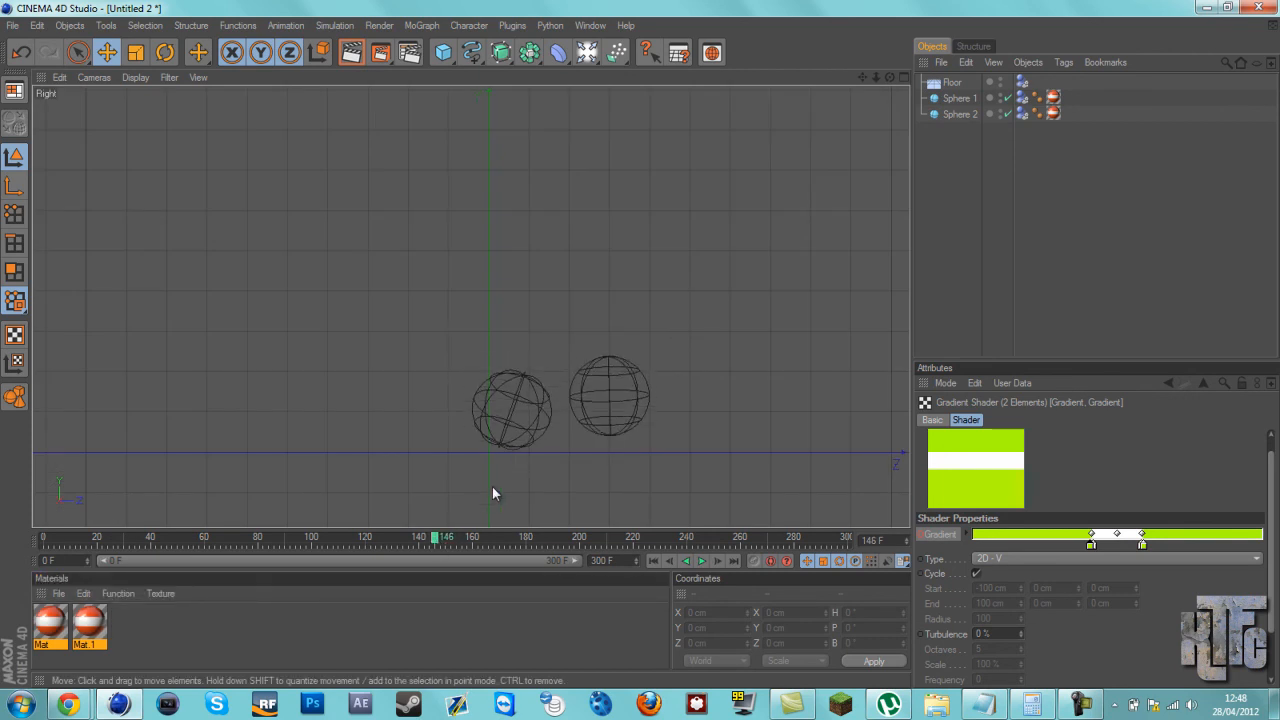
# Open only Mat's gradient shader, keyframe its lime green gradient at frame 145, and return to frame 146.
pyautogui.click(958, 98)
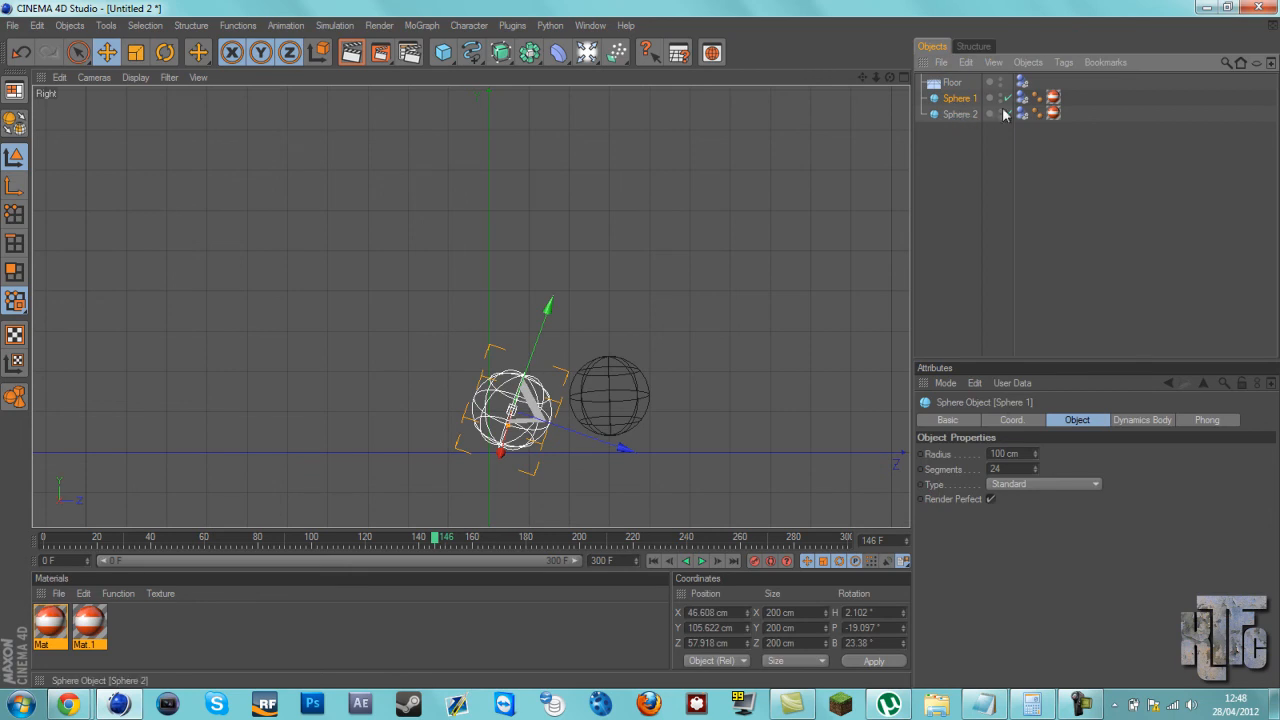
pyautogui.click(52, 632)
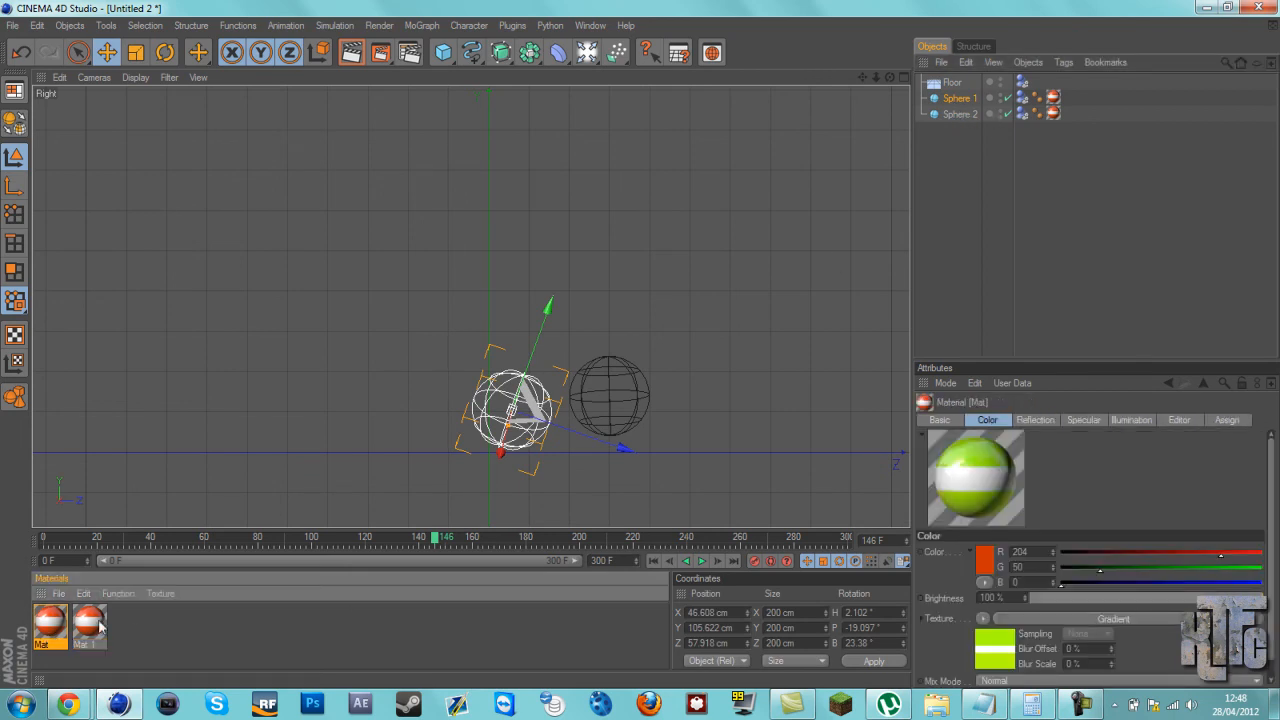
pyautogui.click(1065, 619)
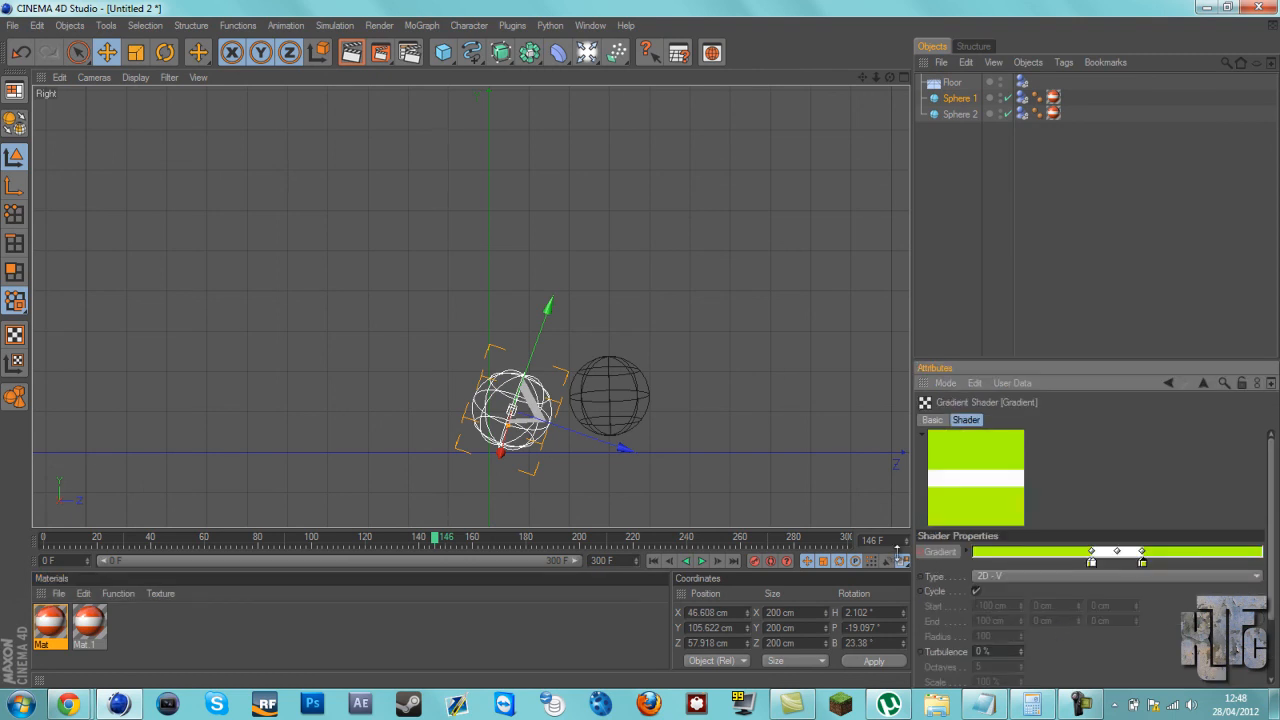
pyautogui.click(671, 563)
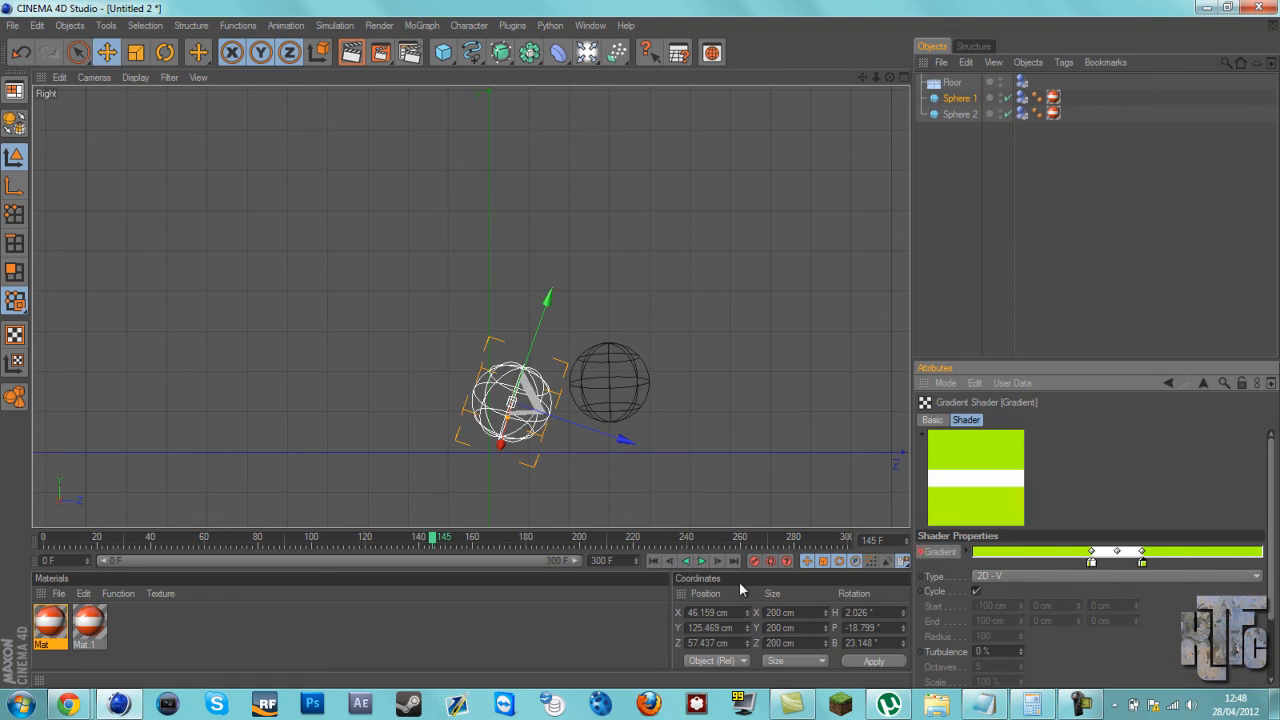
pyautogui.click(718, 562)
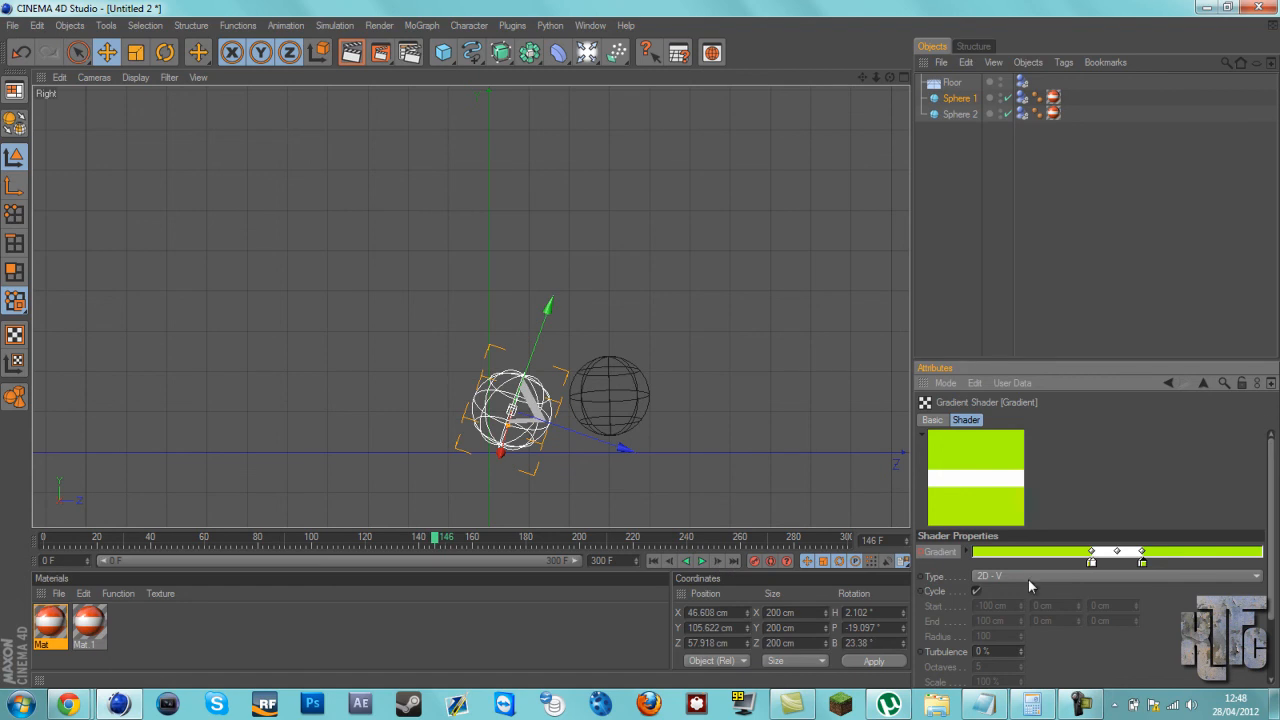
# Recolour the lower band of Mat's gradient green with a hue of 121° at frame 146.
pyautogui.doubleClick(1091, 564)
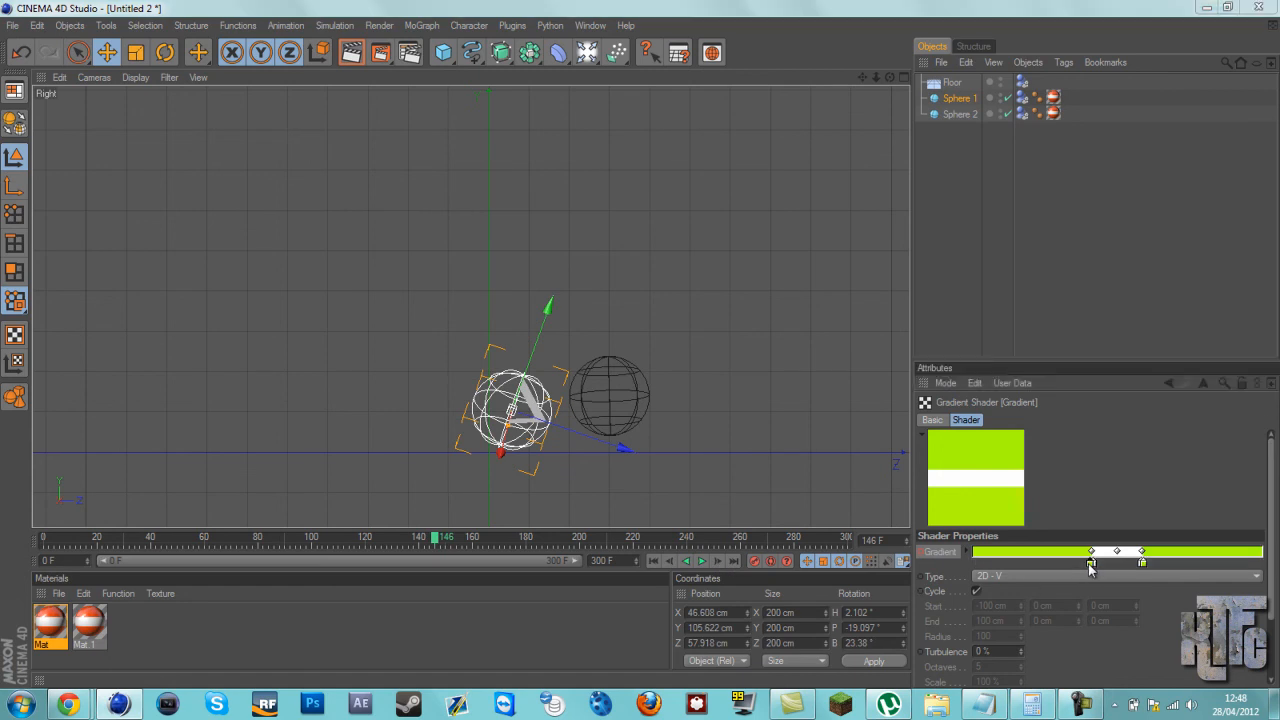
pyautogui.click(1097, 505)
pyautogui.moveTo(1097, 505); pyautogui.dragTo(1103, 505)
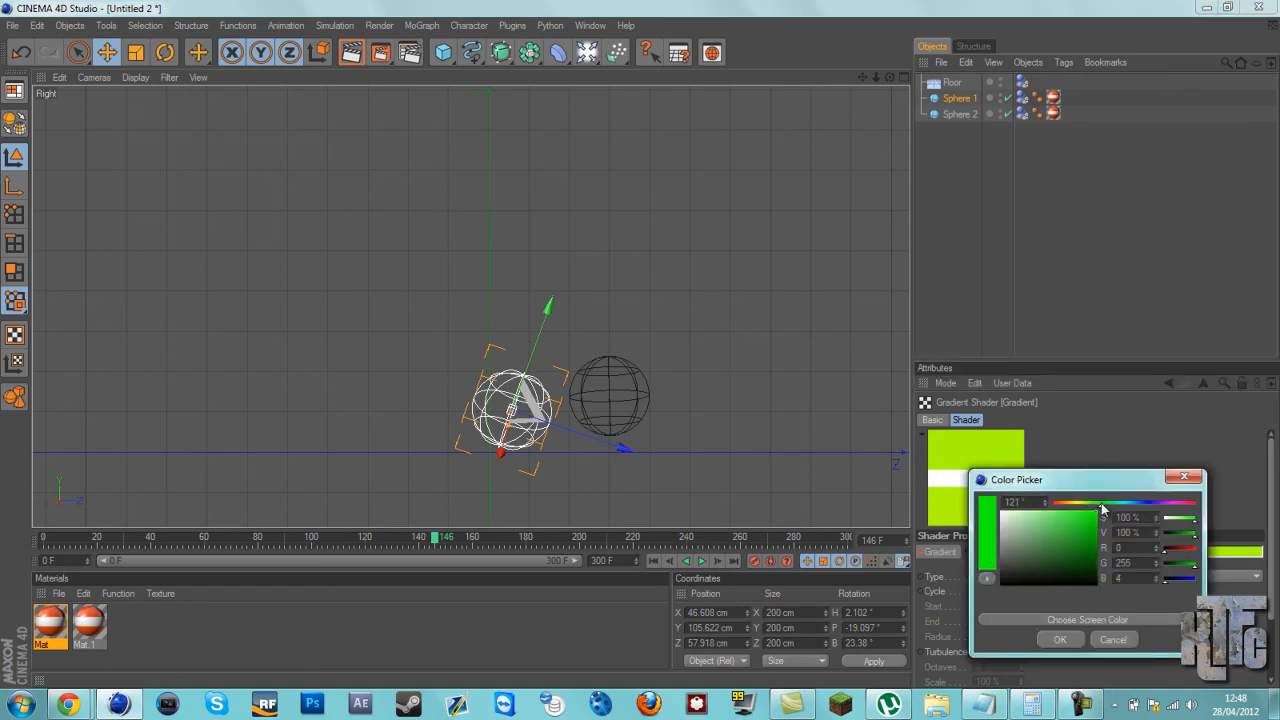
pyautogui.click(1060, 640)
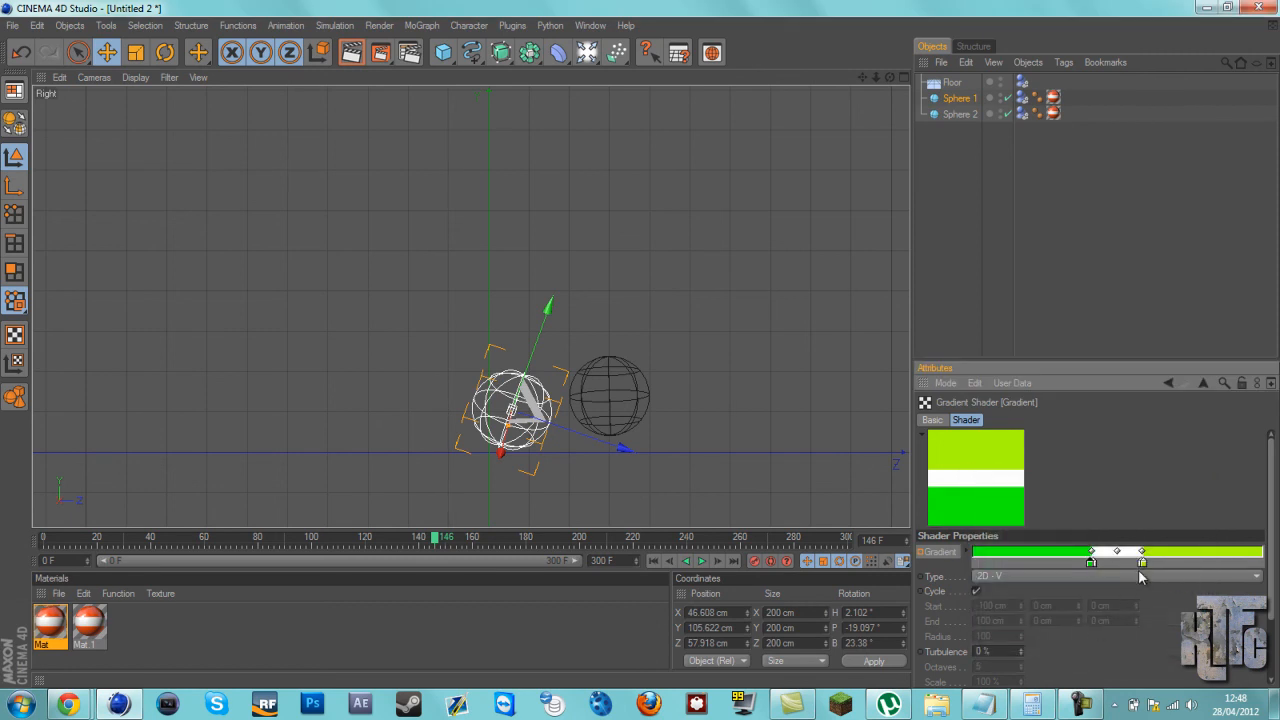
# Recolour the upper band of Mat's gradient green, keyframe the gradient at frame 146, and check the sphere in the Perspective view.
pyautogui.doubleClick(1142, 563)
pyautogui.moveTo(1148, 506); pyautogui.dragTo(1156, 512)
pyautogui.click(1114, 642)
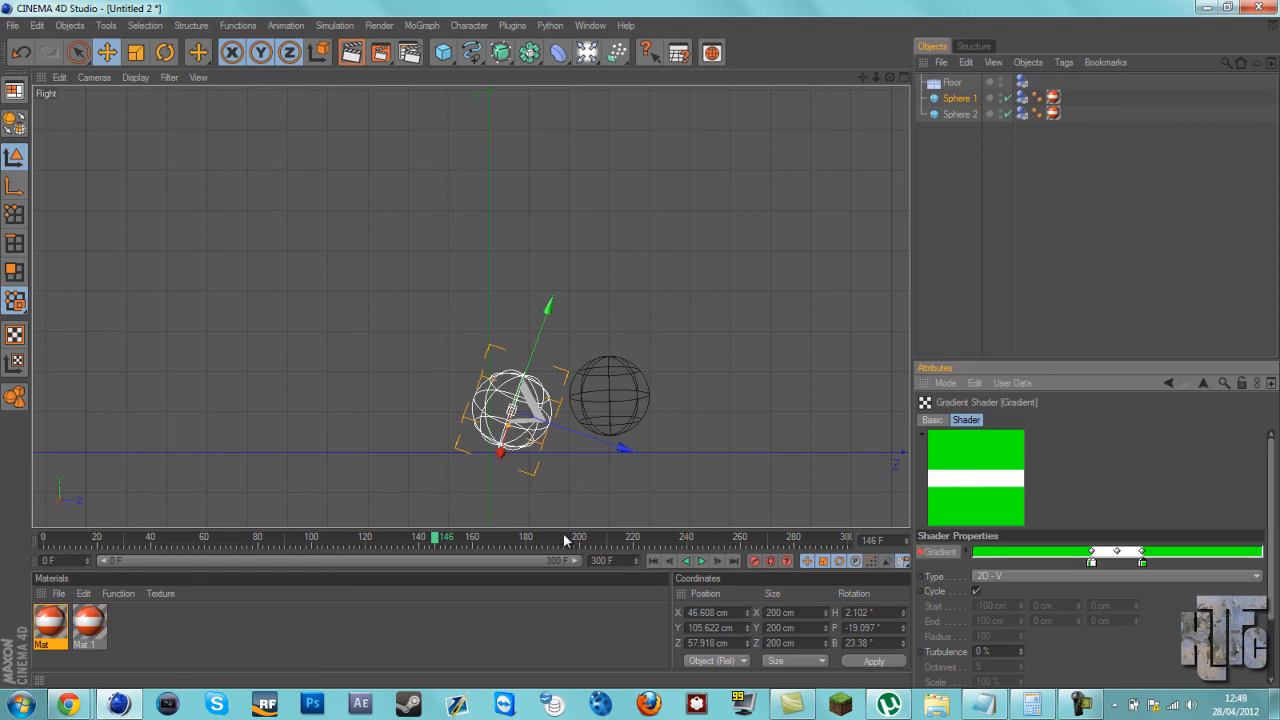
pyautogui.press('F2')
pyautogui.press('F1')
pyautogui.moveTo(455, 546)
pyautogui.mouseDown()
pyautogui.moveTo(415, 539)
pyautogui.moveTo(466, 546)
pyautogui.moveTo(436, 551)
pyautogui.mouseUp()
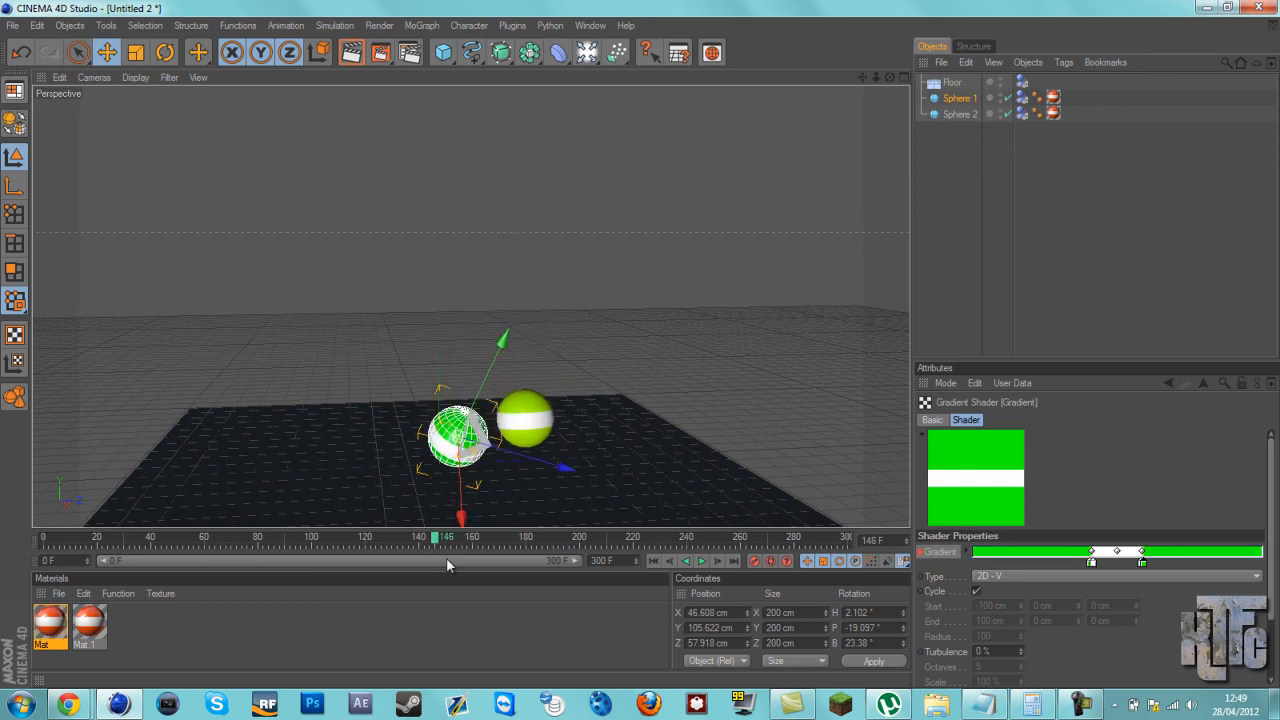
# Return to the Right view and open Mat.1's gradient shader with the animation at frame 146.
pyautogui.press('F2')
pyautogui.press('F3')
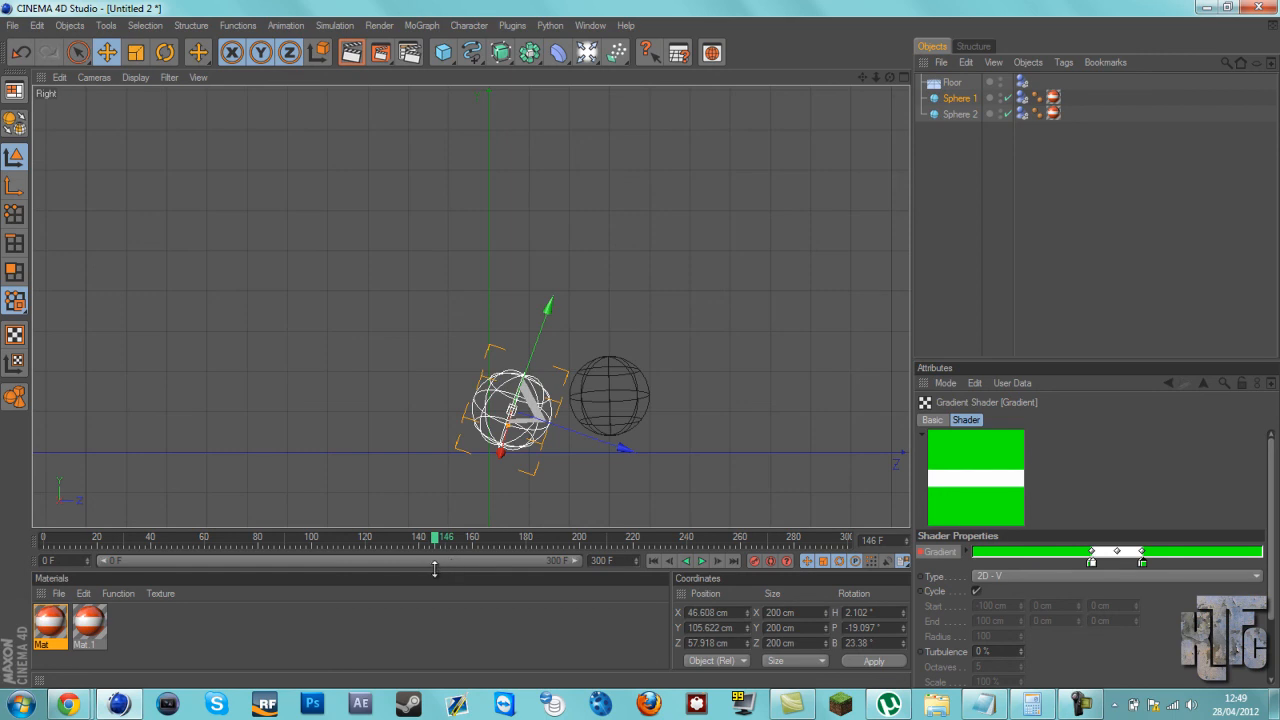
pyautogui.click(92, 621)
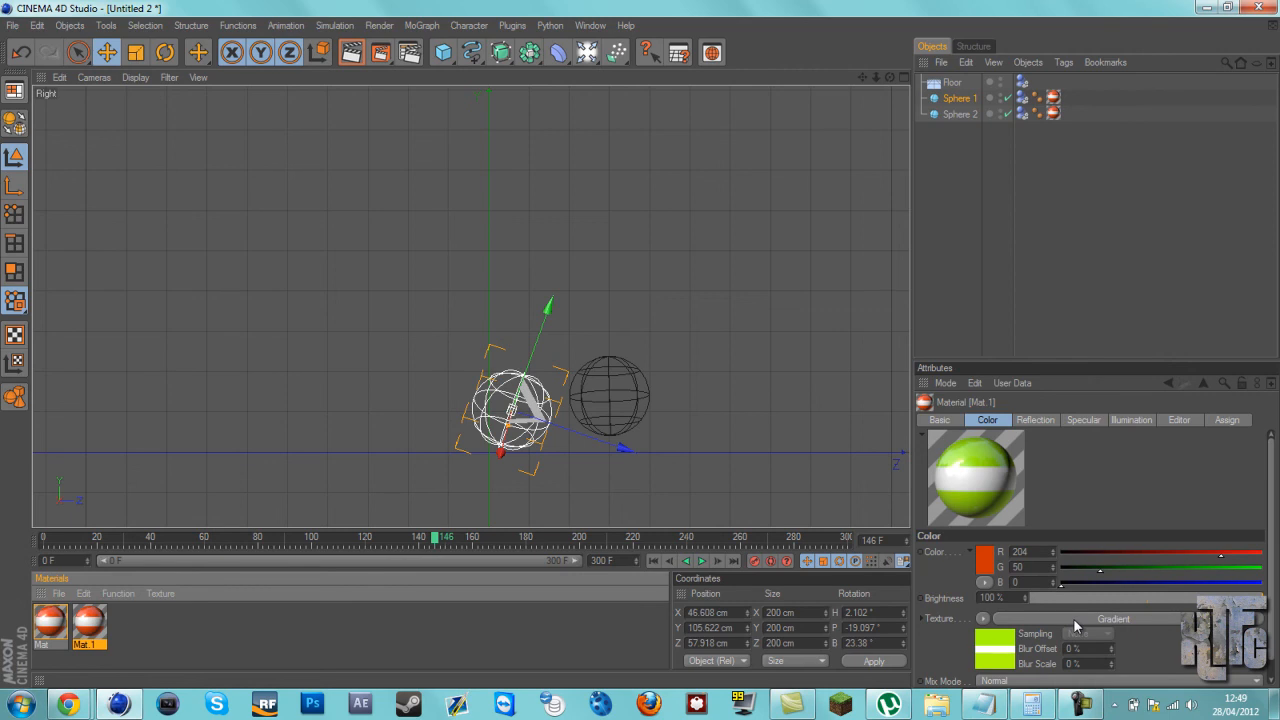
pyautogui.click(1073, 618)
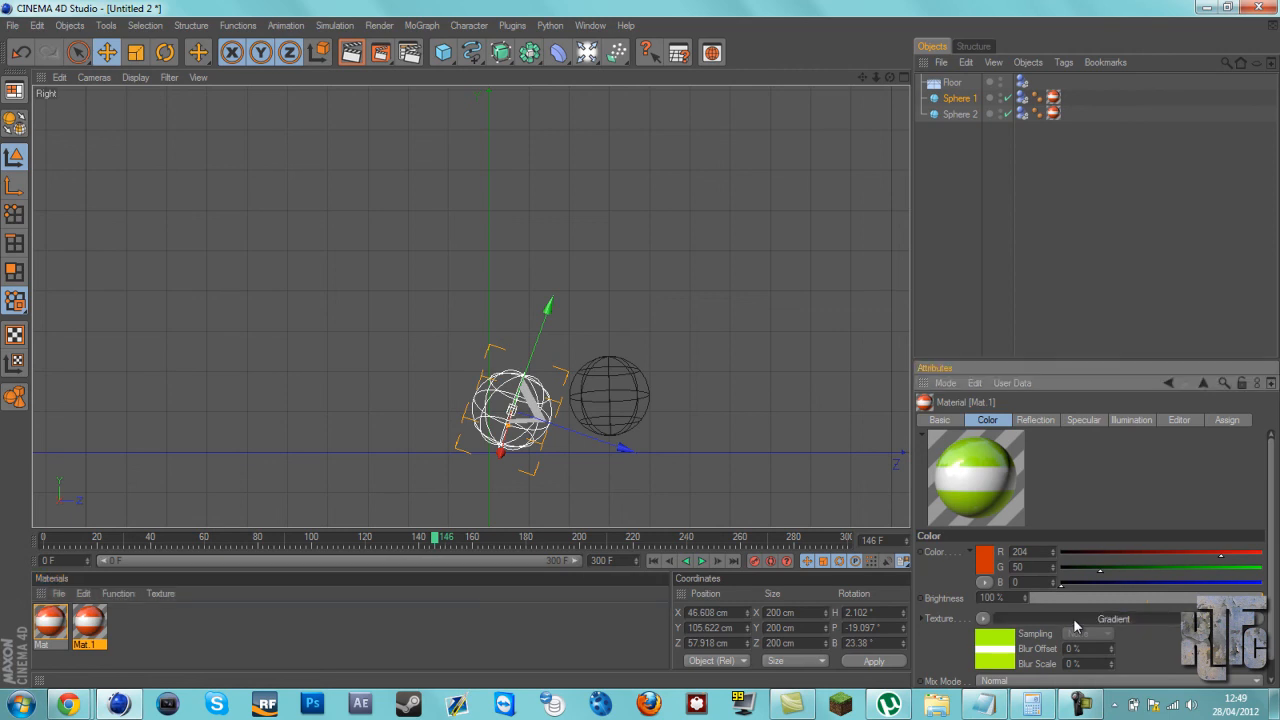
pyautogui.click(434, 540)
pyautogui.moveTo(443, 540); pyautogui.dragTo(449, 543)
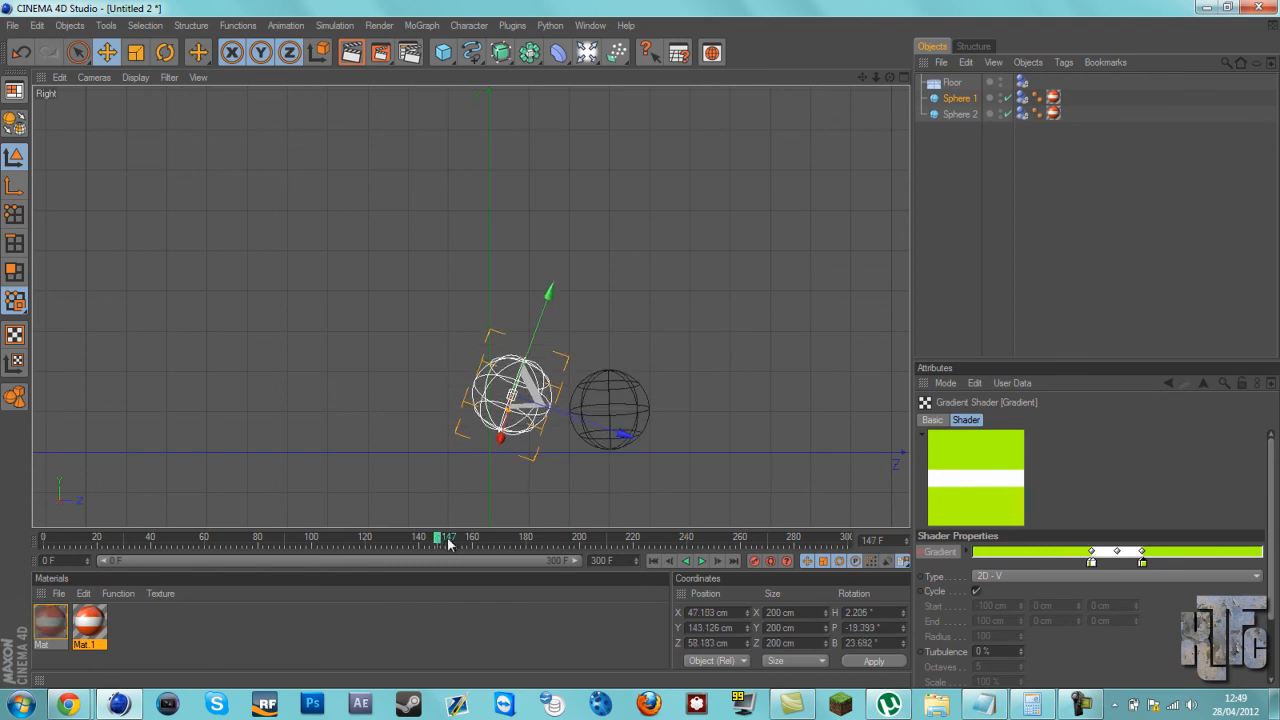
pyautogui.click(669, 561)
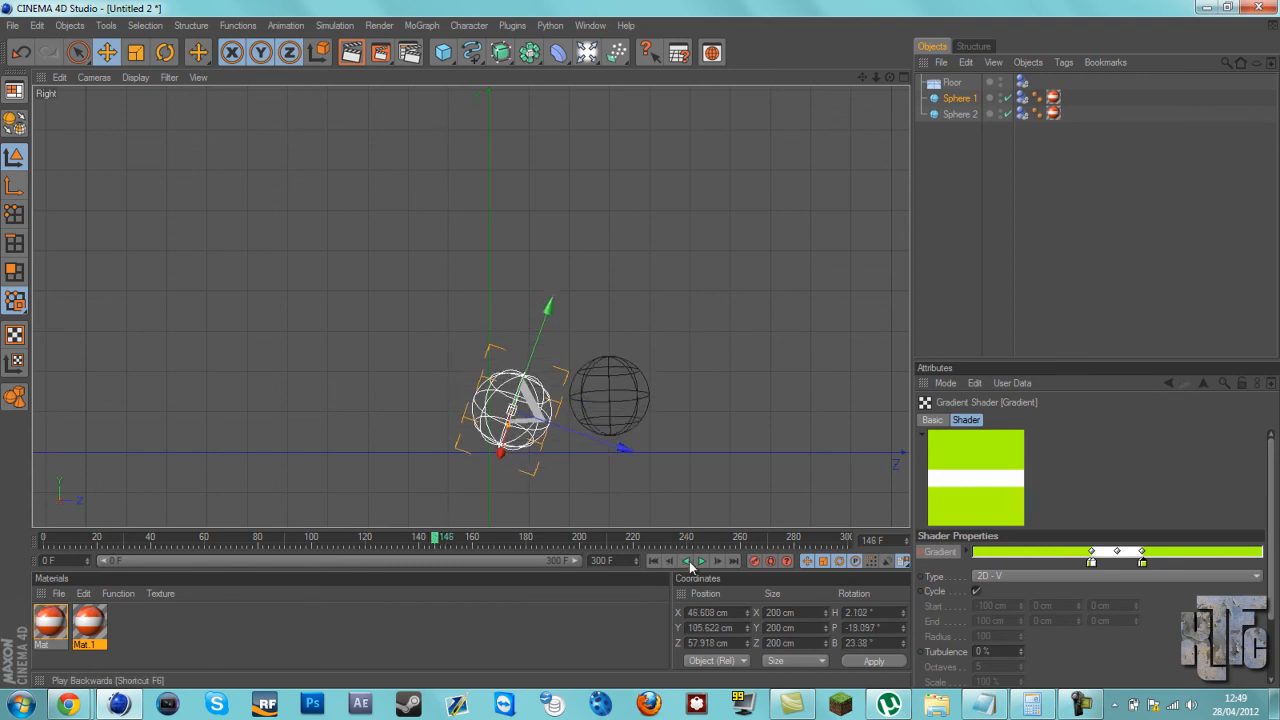
# Recolour Mat.1's lower gradient band to hue 111° and the upper band to 117°, and keyframe the gradient at frame 146.
pyautogui.doubleClick(1090, 565)
pyautogui.click(1098, 503)
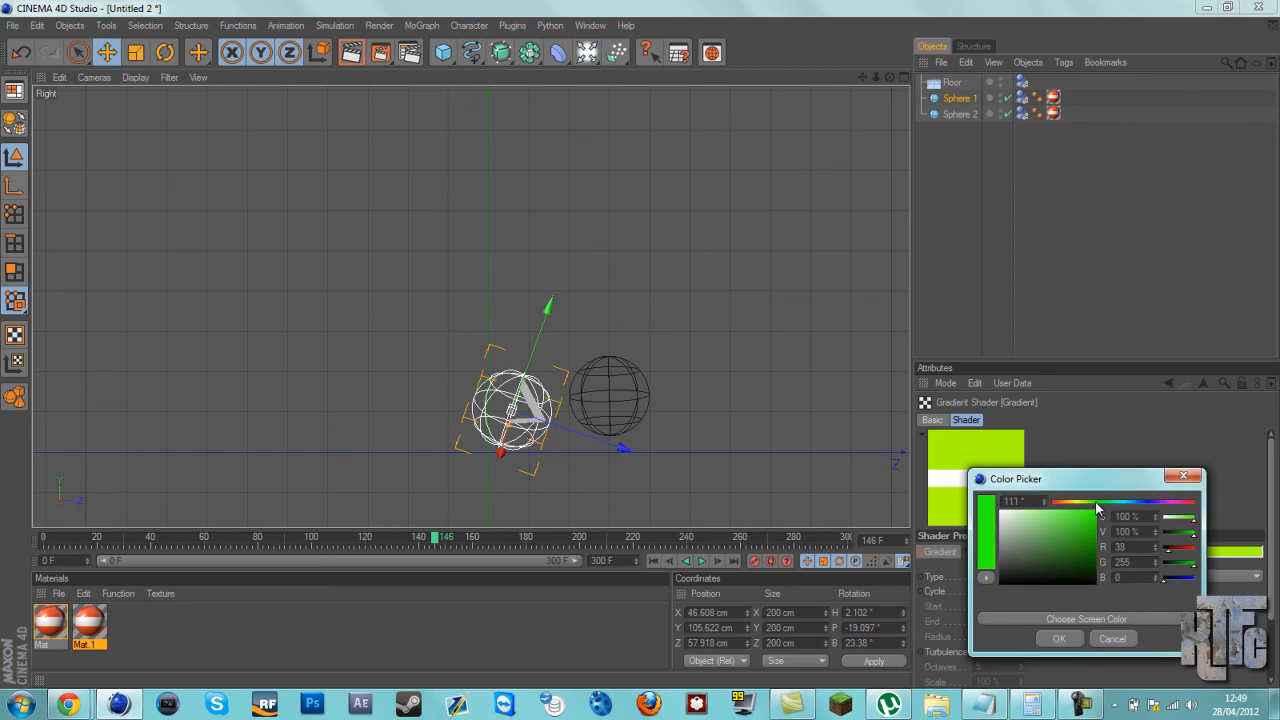
pyautogui.click(1059, 638)
pyautogui.click(1143, 563)
pyautogui.doubleClick(1143, 565)
pyautogui.click(1155, 508)
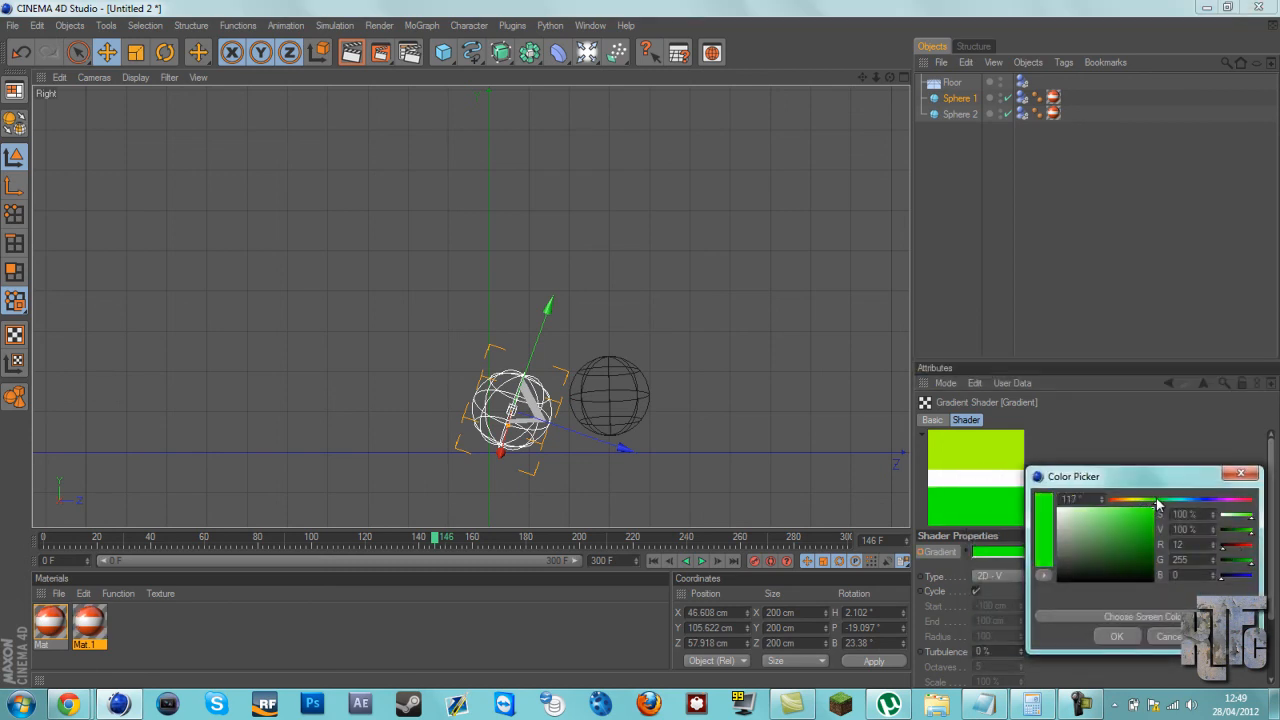
pyautogui.click(1117, 636)
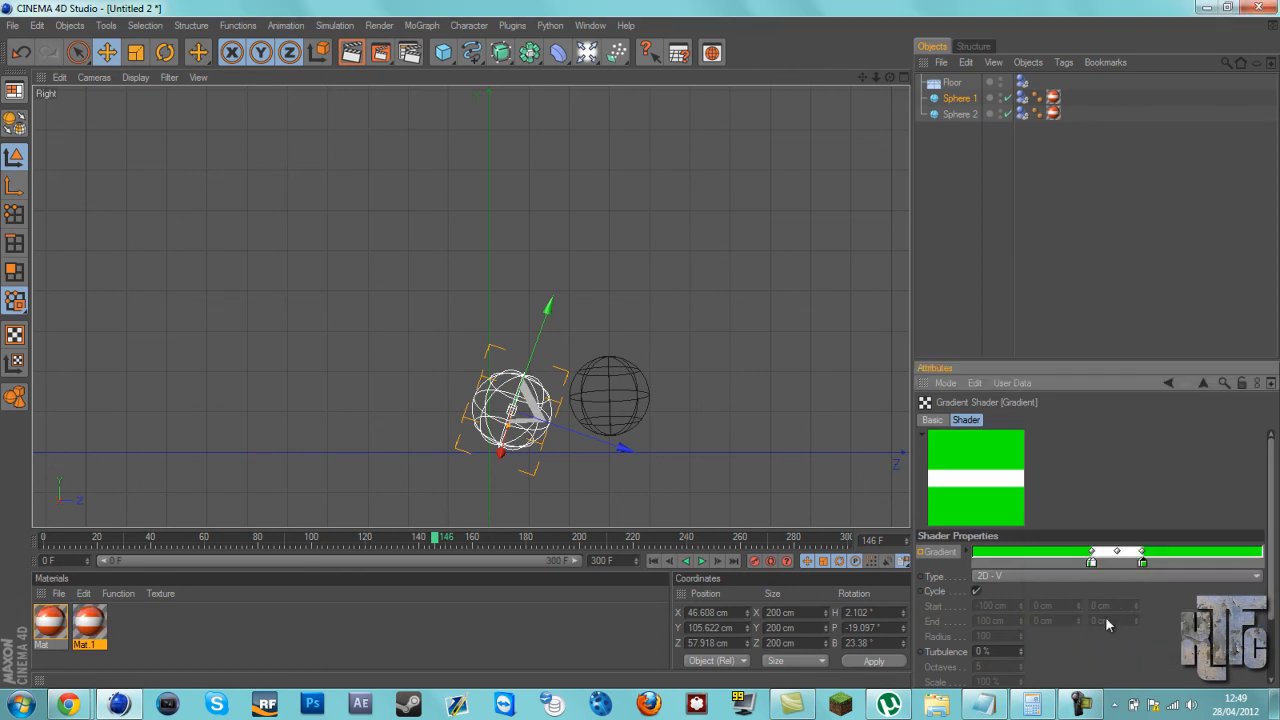
pyautogui.keyDown('ctrl'); pyautogui.click(921, 553); pyautogui.keyUp('ctrl')
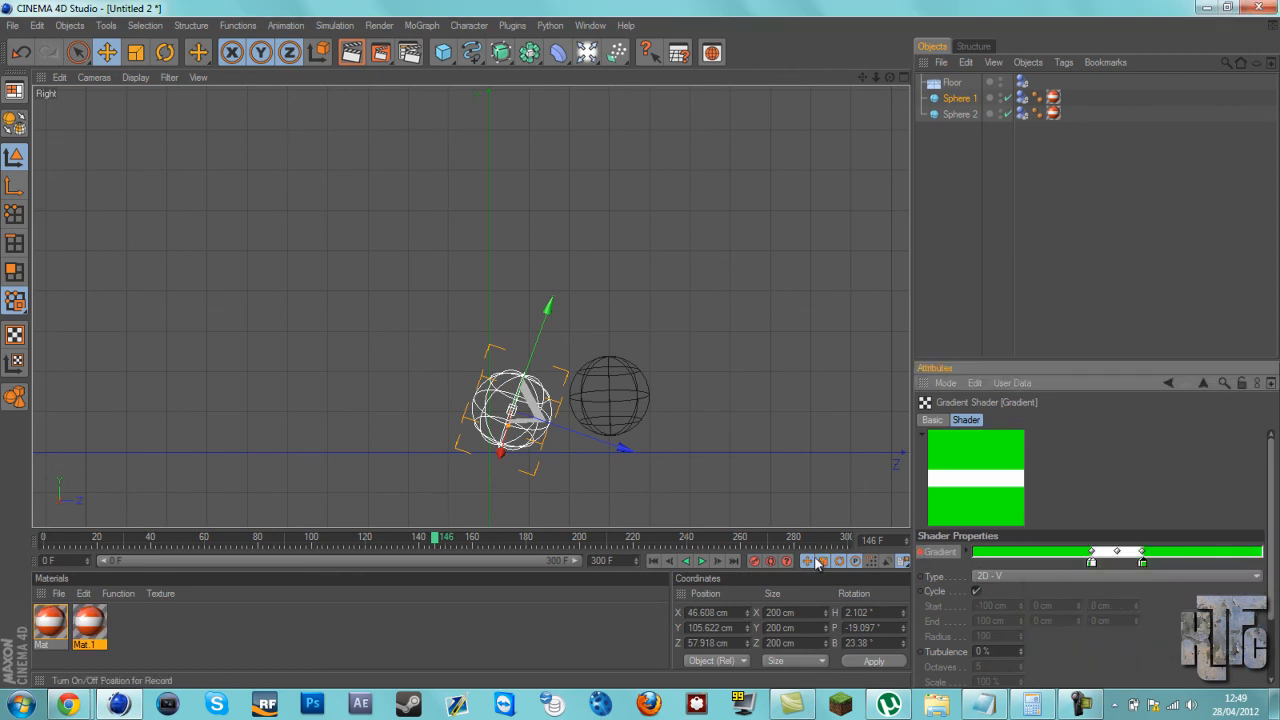
# Check the spheres up to frame 148 in the Perspective view, and undo the green recolouring and keyframe of Mat.1's gradient.
pyautogui.press('F1')
pyautogui.moveTo(432, 540); pyautogui.dragTo(440, 570)
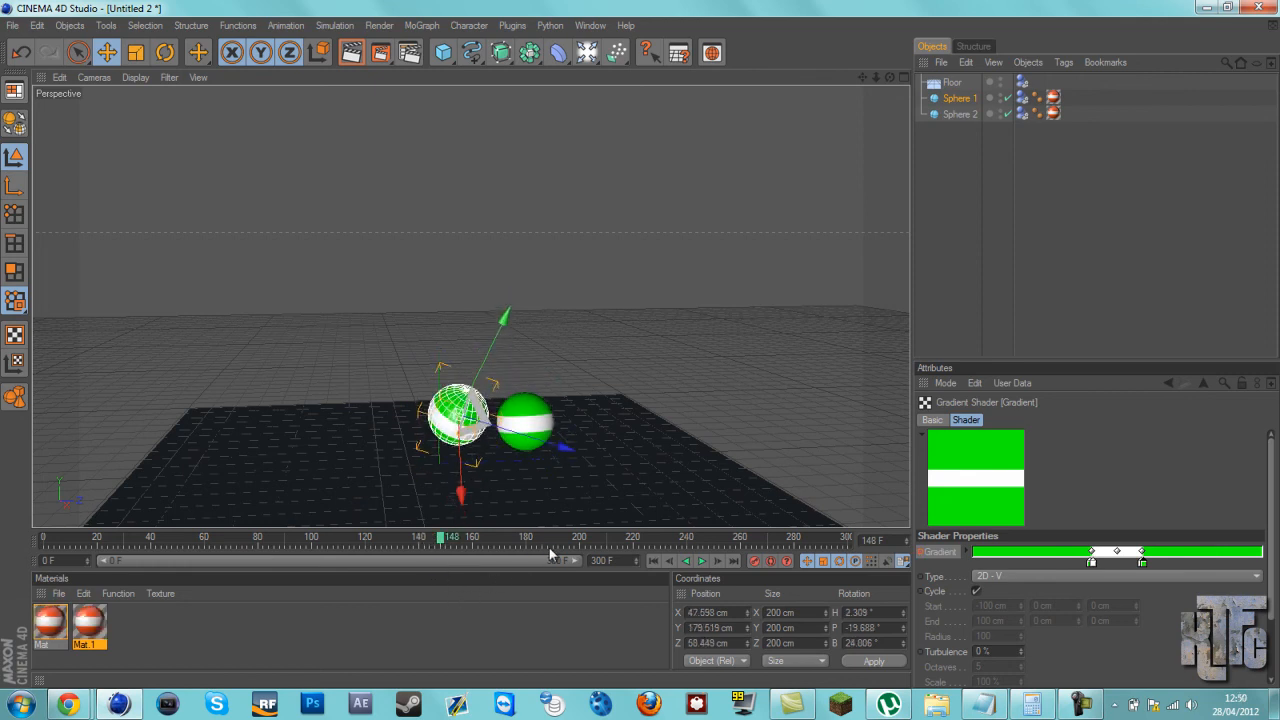
pyautogui.hotkey('ctrl', 'z')
pyautogui.hotkey('ctrl', 'z')
pyautogui.hotkey('ctrl', 'z')
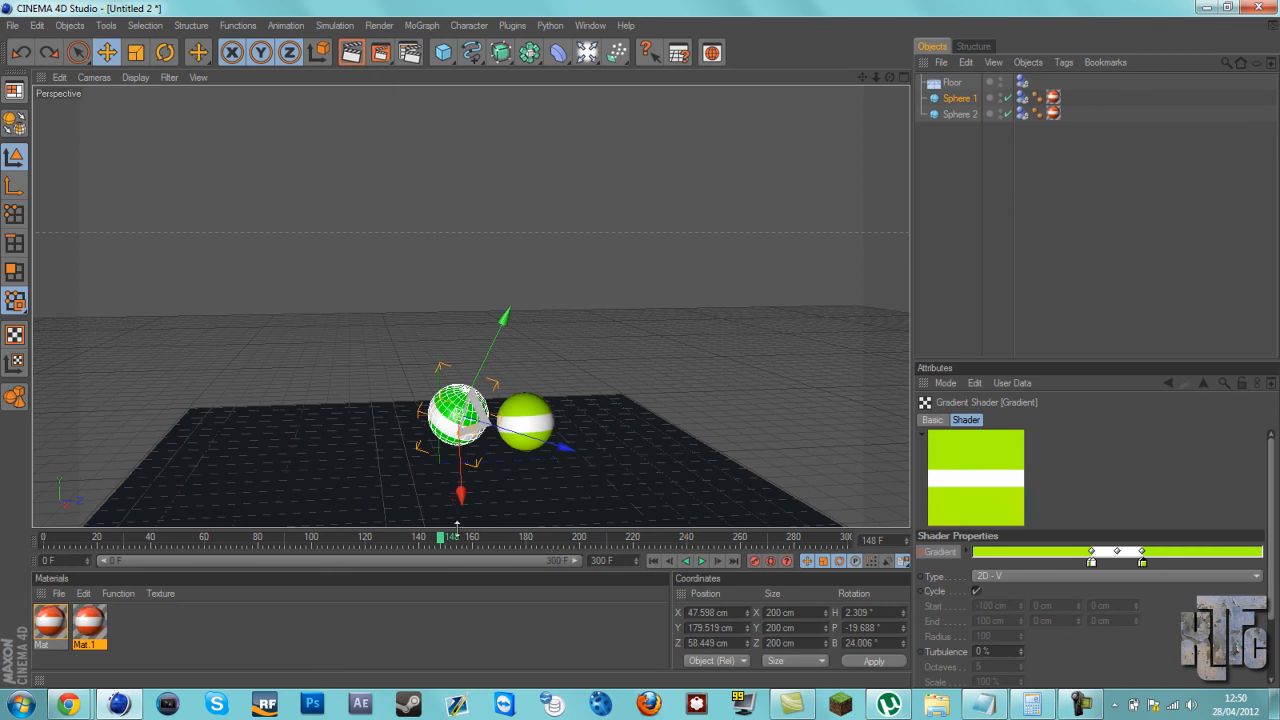
# Go back to frame 146 in the Right view and recolour the lower band of Mat.1's gradient green with a hue of 117°.
pyautogui.press('F3')
pyautogui.moveTo(451, 541); pyautogui.dragTo(437, 545)
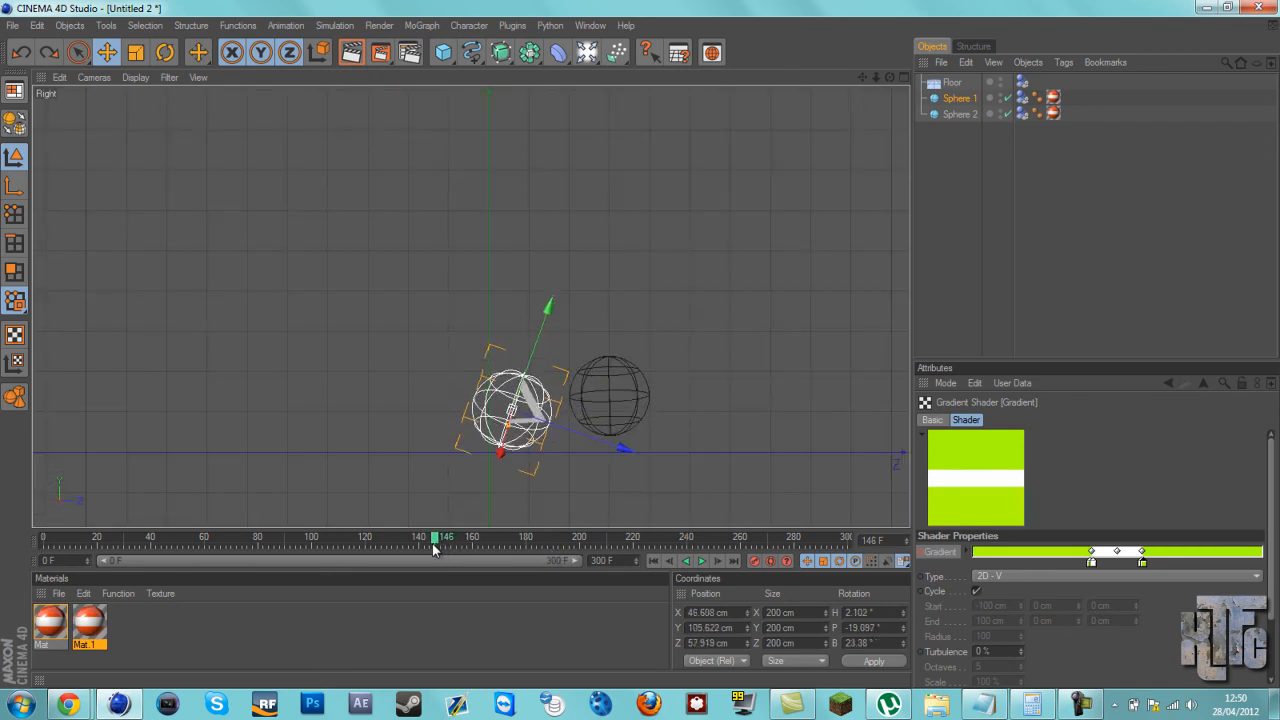
pyautogui.doubleClick(1090, 562)
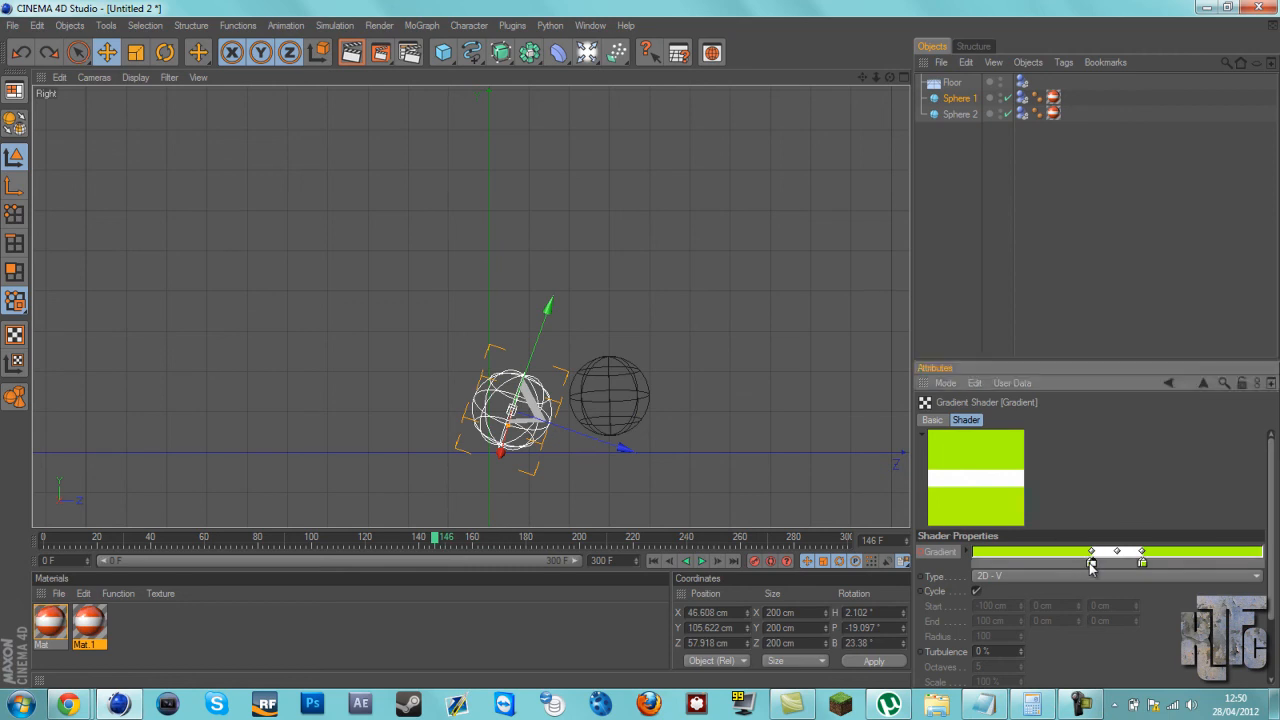
pyautogui.click(1186, 478)
pyautogui.doubleClick(1090, 562)
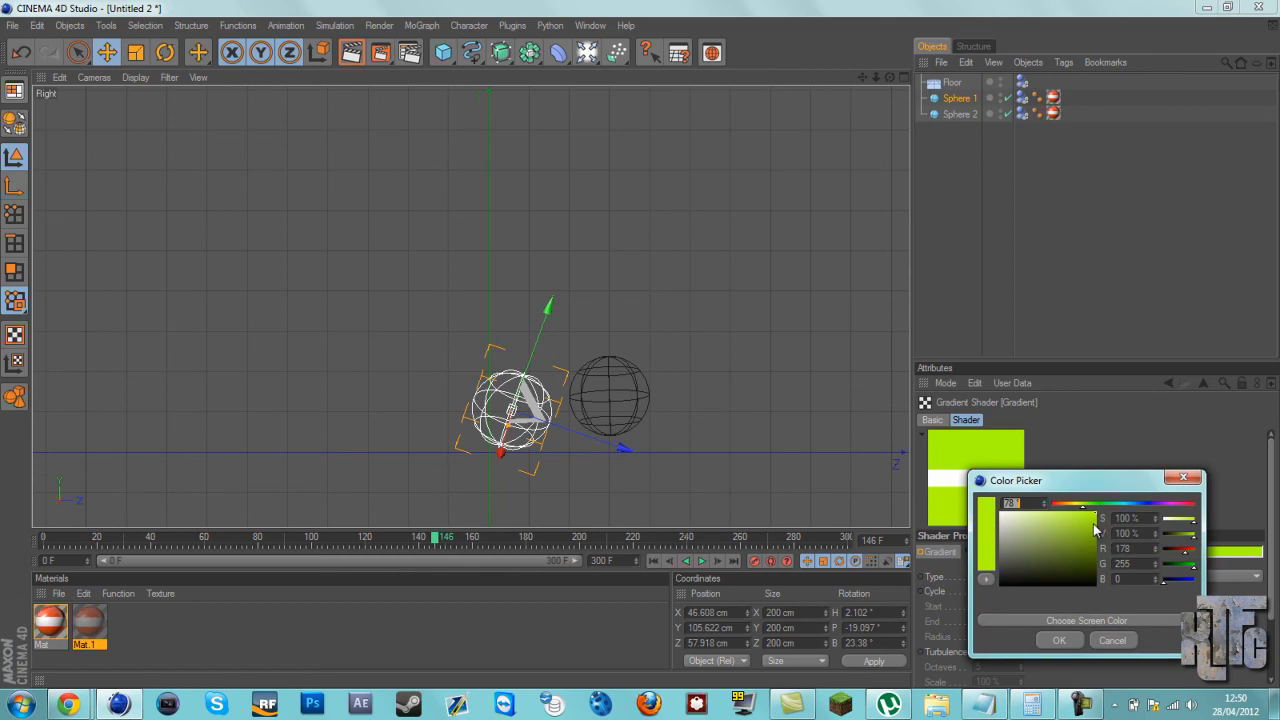
pyautogui.moveTo(1086, 512); pyautogui.dragTo(1100, 510)
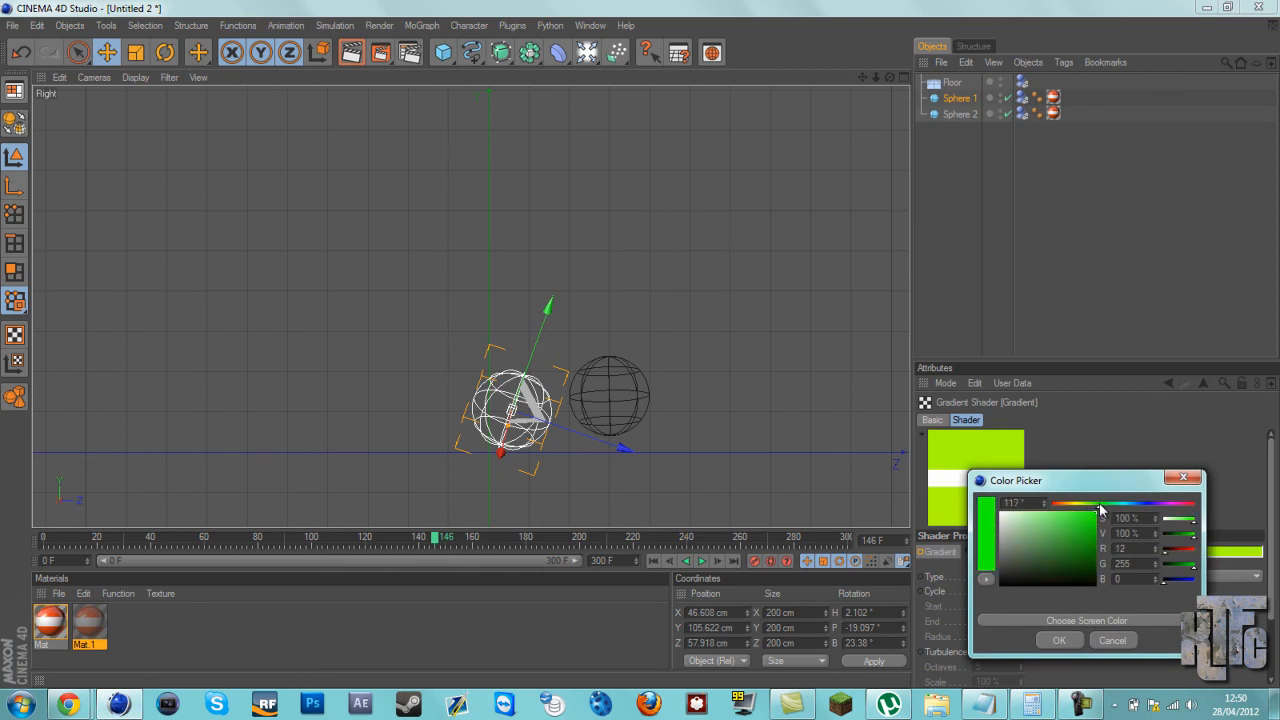
pyautogui.click(1055, 640)
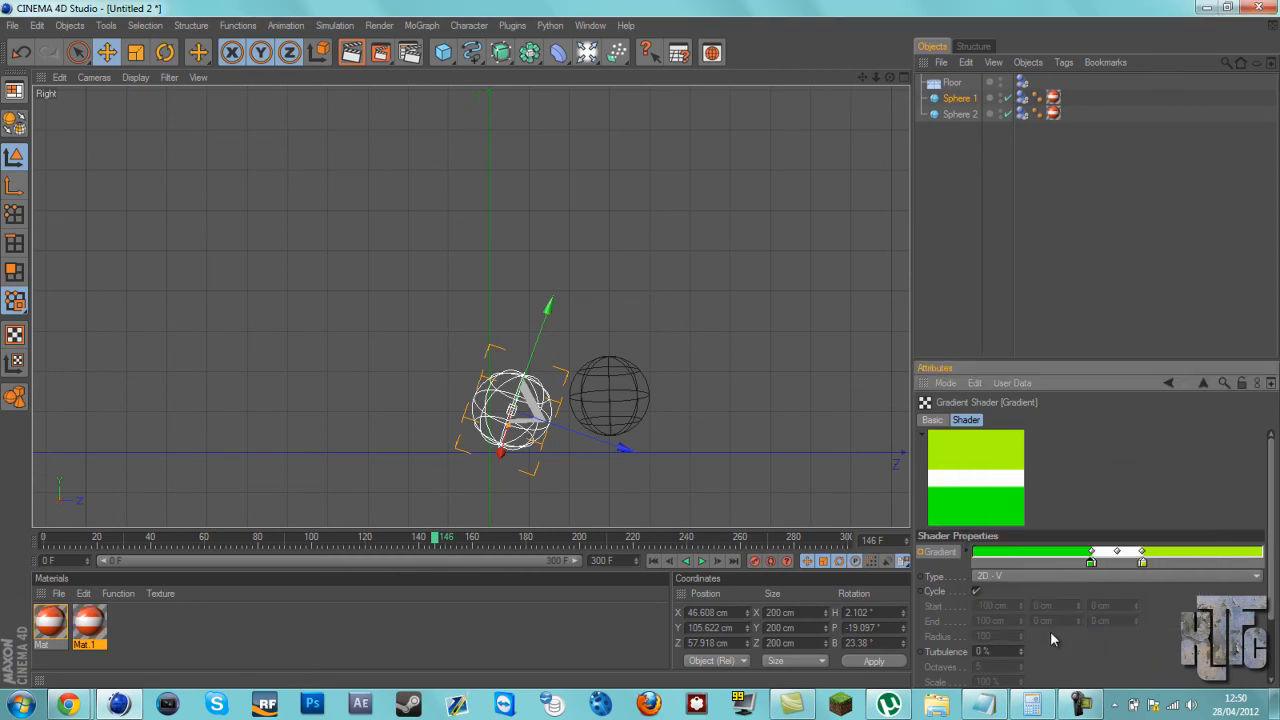
# Recolour the upper band of Mat.1's gradient green with a hue of about 109° and keyframe the gradient at frame 146.
pyautogui.doubleClick(1143, 563)
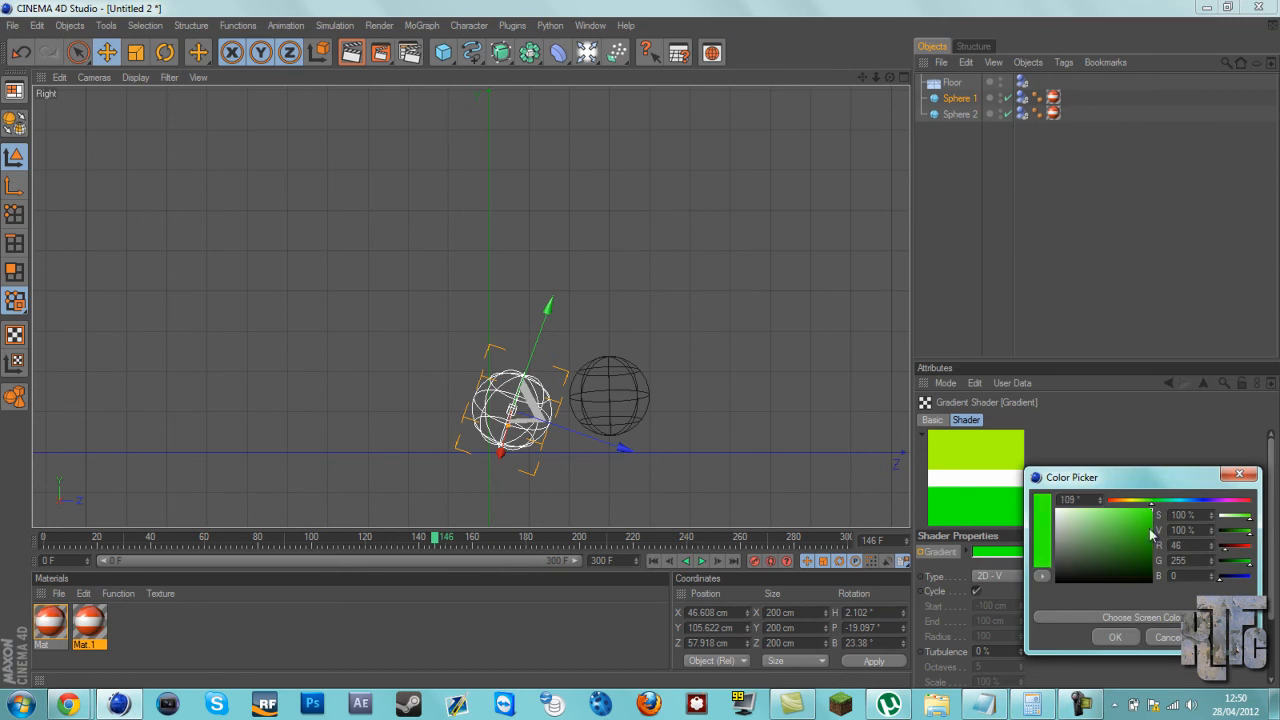
pyautogui.click(1116, 638)
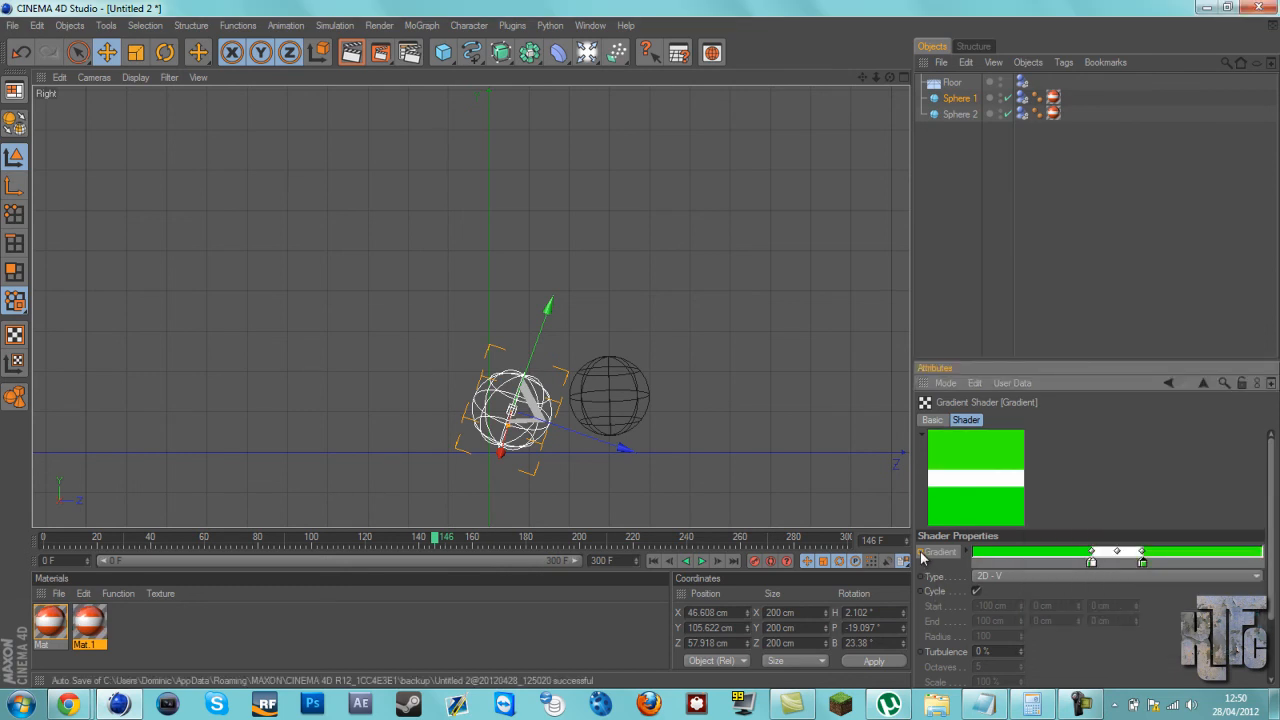
pyautogui.keyDown('ctrl'); pyautogui.click(921, 552); pyautogui.keyUp('ctrl')
pyautogui.click(1078, 704)
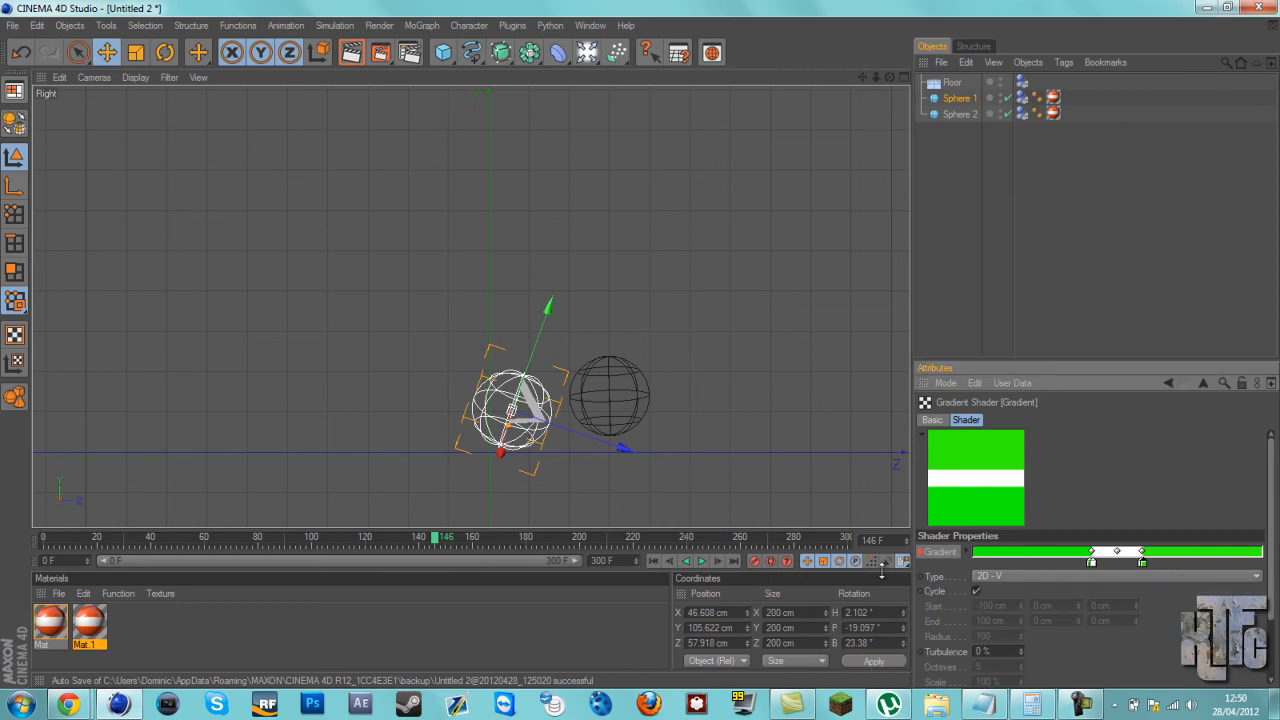
# Rewind to frame 0 in the Perspective view, deselect the sphere, and play the animation to about frame 176 to check the colour changes.
pyautogui.moveTo(435, 543); pyautogui.dragTo(440, 544)
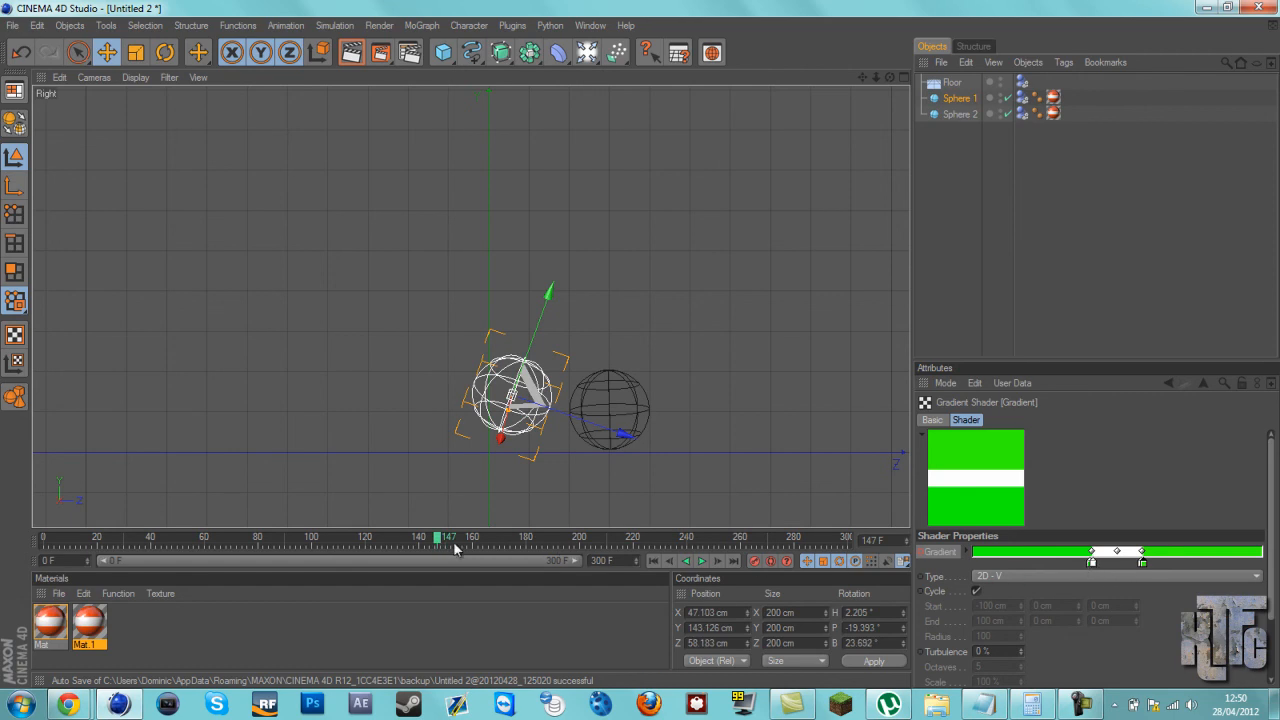
pyautogui.moveTo(438, 538); pyautogui.dragTo(404, 548)
pyautogui.press('F1')
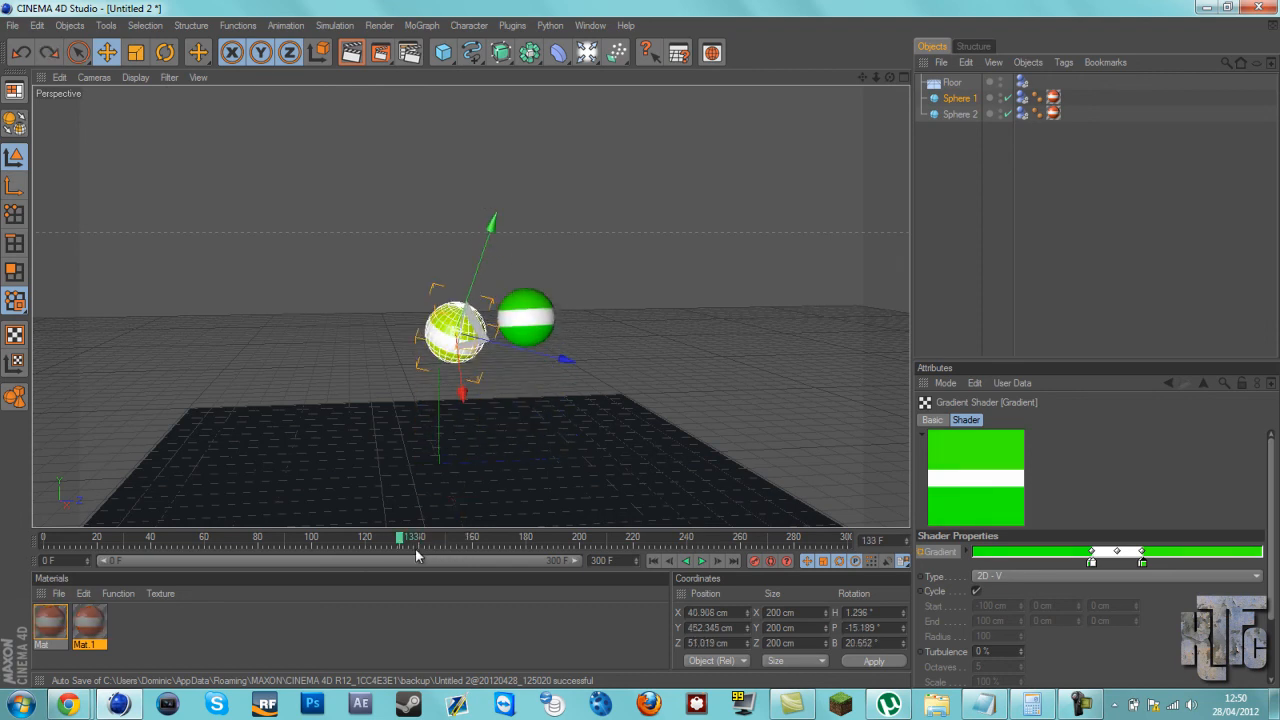
pyautogui.moveTo(405, 540); pyautogui.dragTo(44, 540)
pyautogui.click(923, 345)
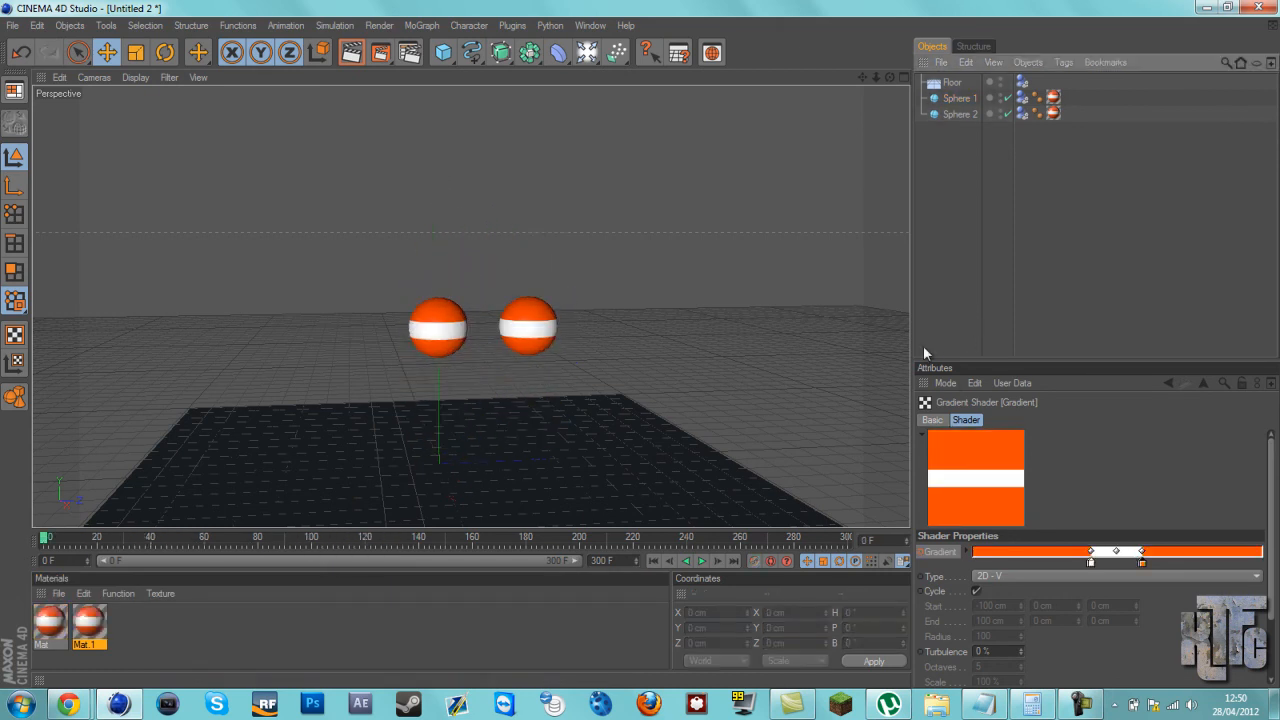
pyautogui.click(697, 560)
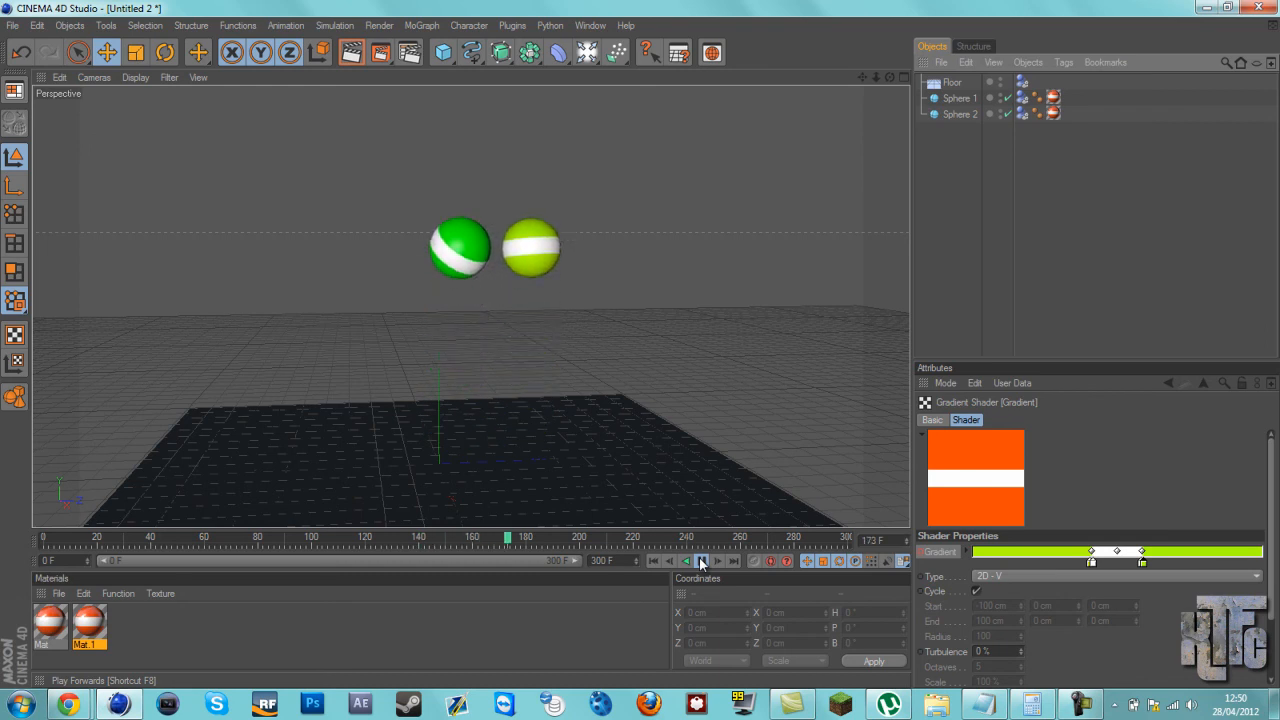
pyautogui.click(700, 561)
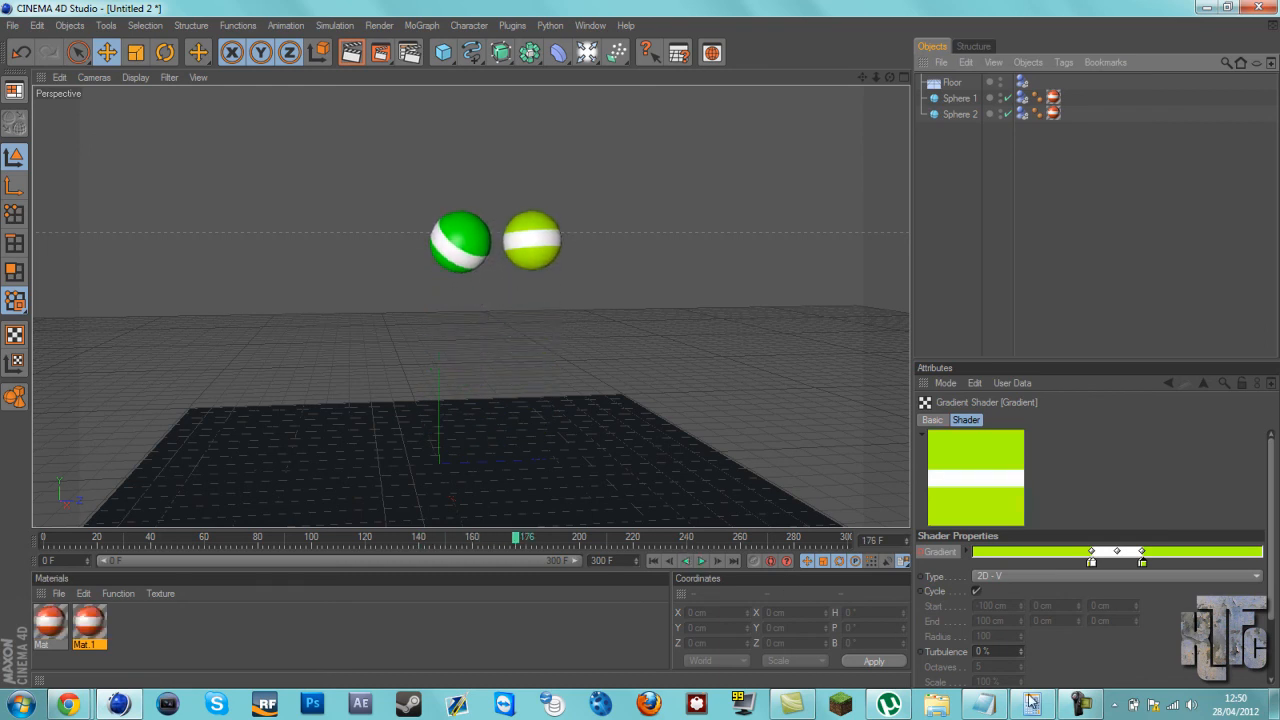
pyautogui.click(1079, 705)
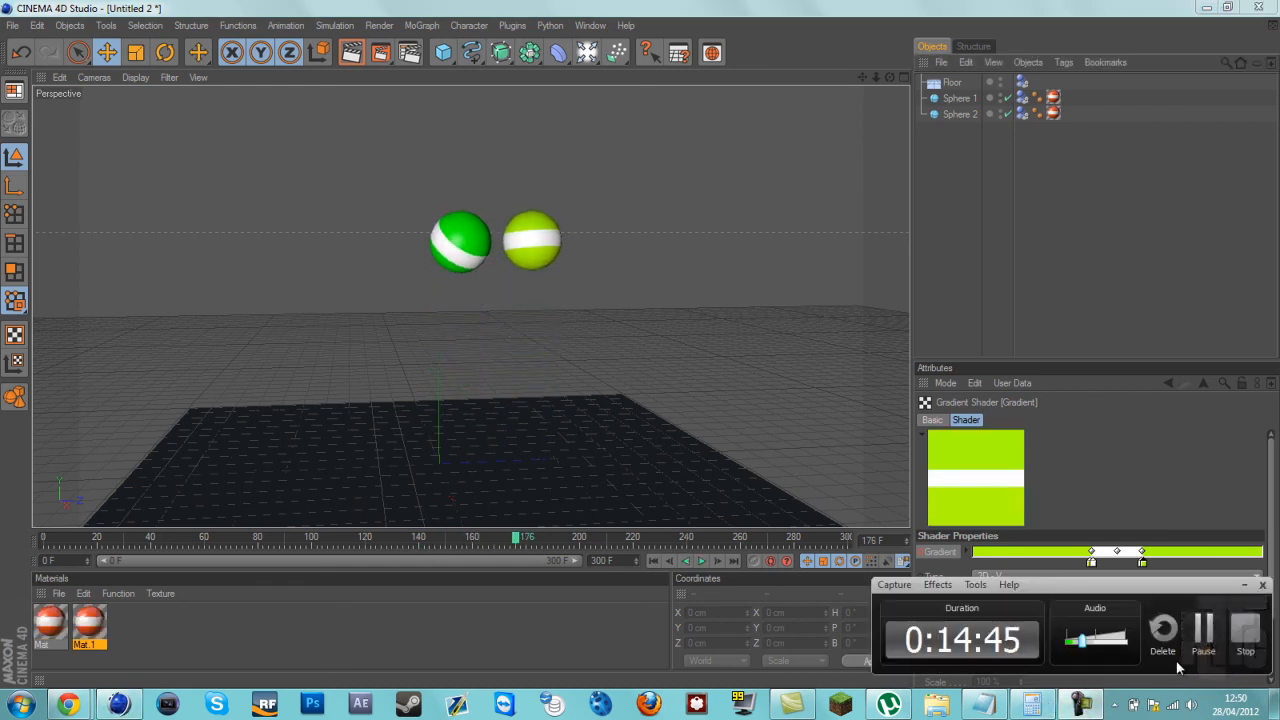